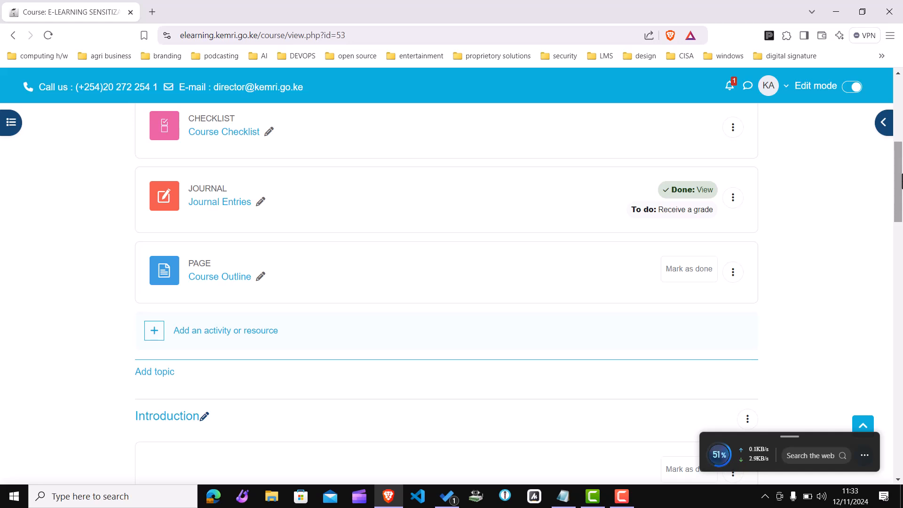
{"action": "left_click_drag", "start_coordinate": [898, 181], "coordinate": [886, 128]}
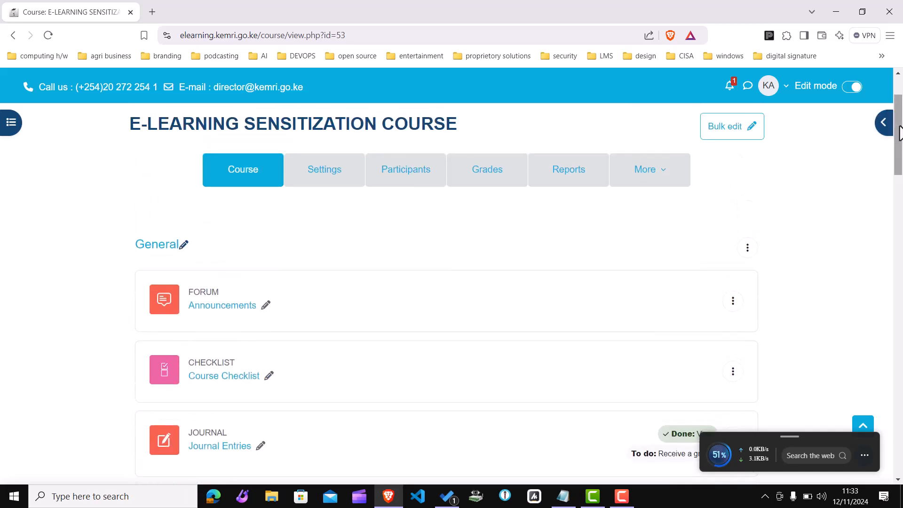
{"action": "left_click_drag", "start_coordinate": [899, 133], "coordinate": [898, 154]}
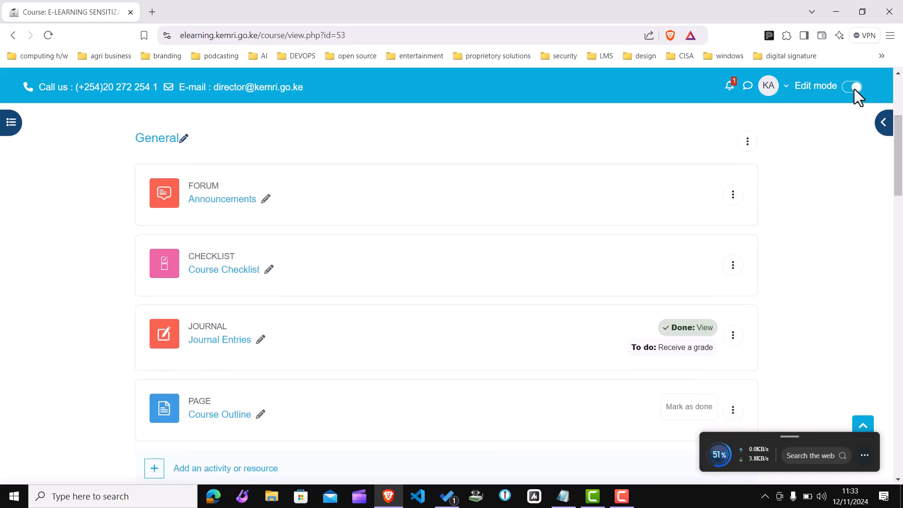
{"action": "left_click", "coordinate": [843, 88]}
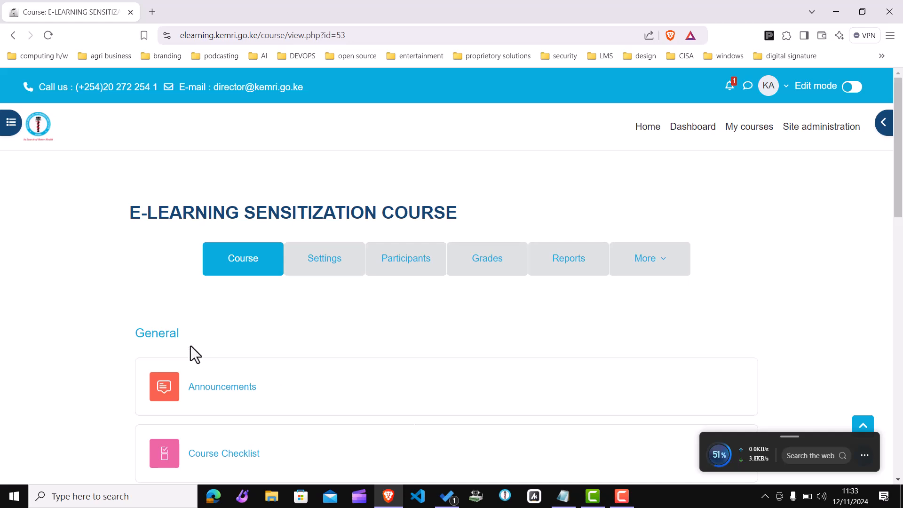
{"action": "left_click", "coordinate": [858, 90]}
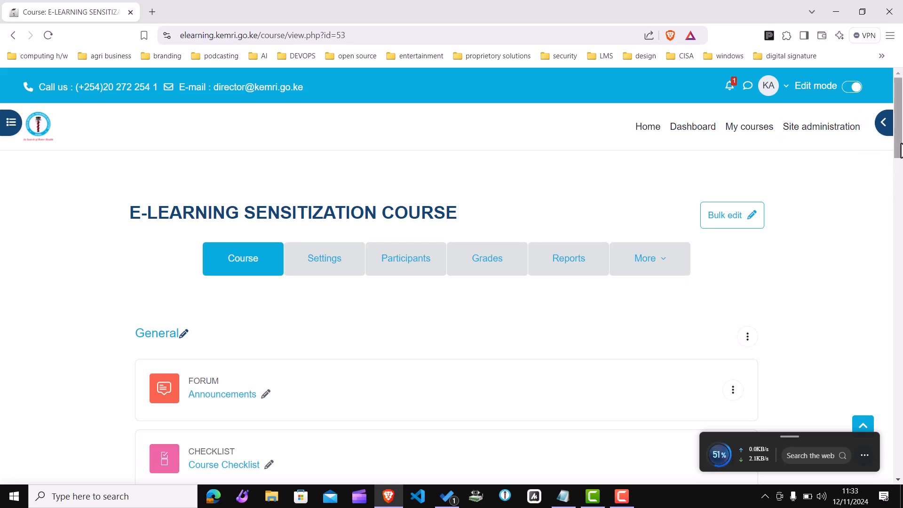
Step: Open the activity or resource chooser under Module 1: Evaluations and Grading
{"action": "left_click_drag", "start_coordinate": [900, 151], "coordinate": [900, 173]}
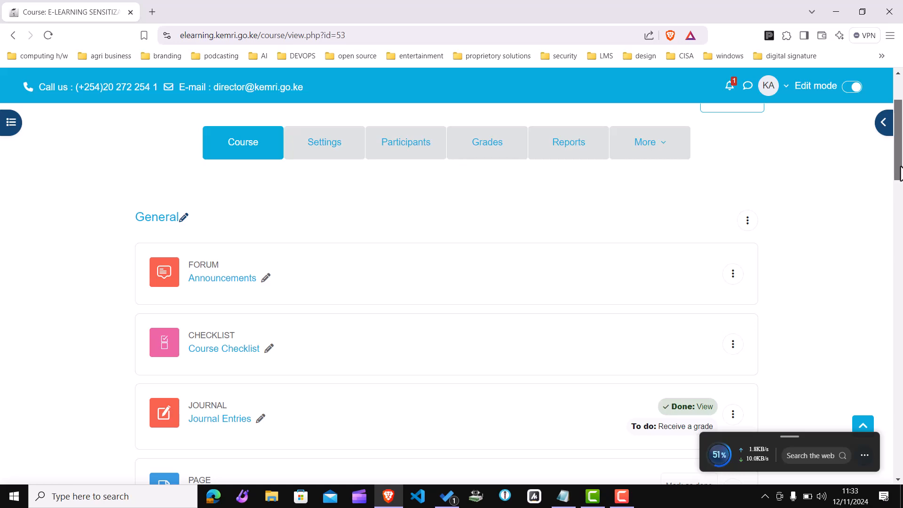
{"action": "left_click_drag", "start_coordinate": [900, 174], "coordinate": [867, 334]}
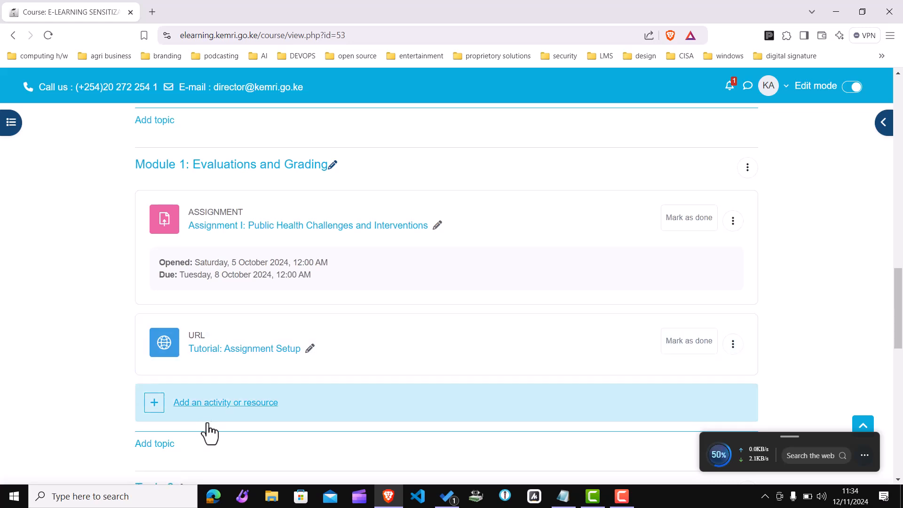
{"action": "left_click", "coordinate": [227, 403]}
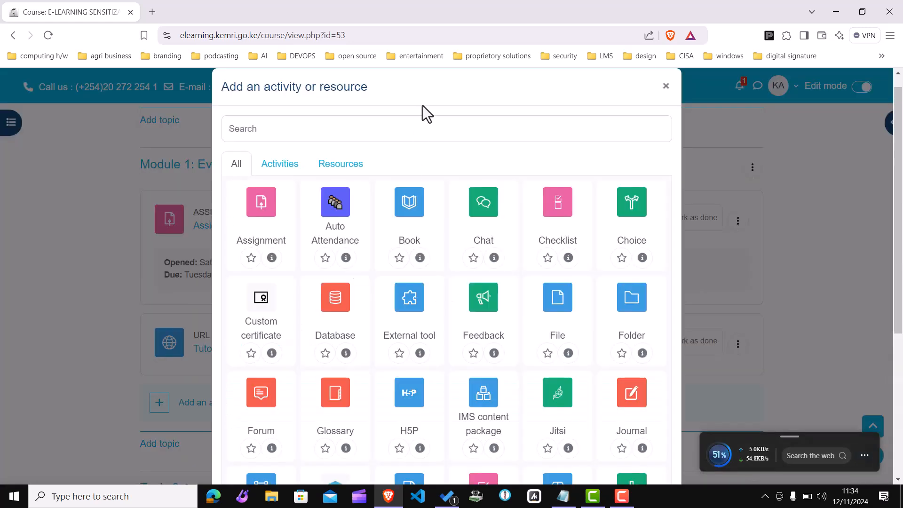
{"action": "key", "text": "F9"}
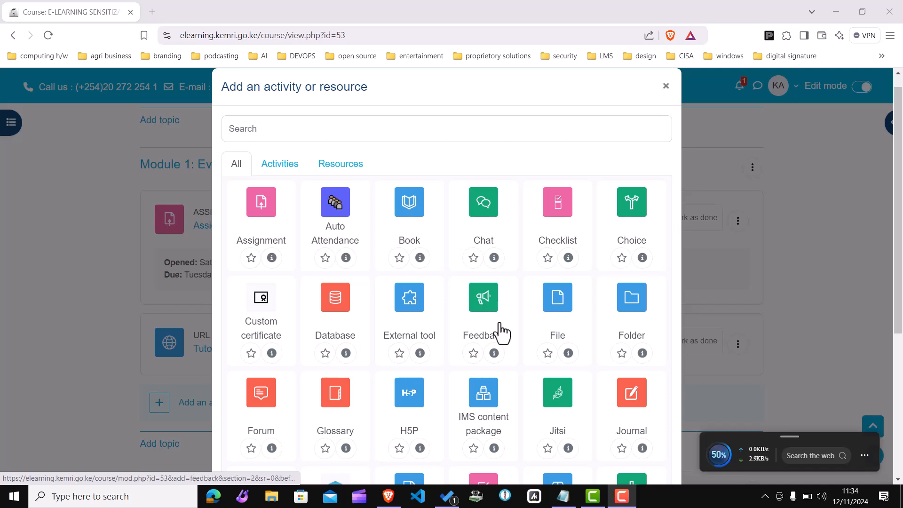
Step: Search the chooser for quiz and start adding a Quiz activity
{"action": "left_click", "coordinate": [295, 129]}
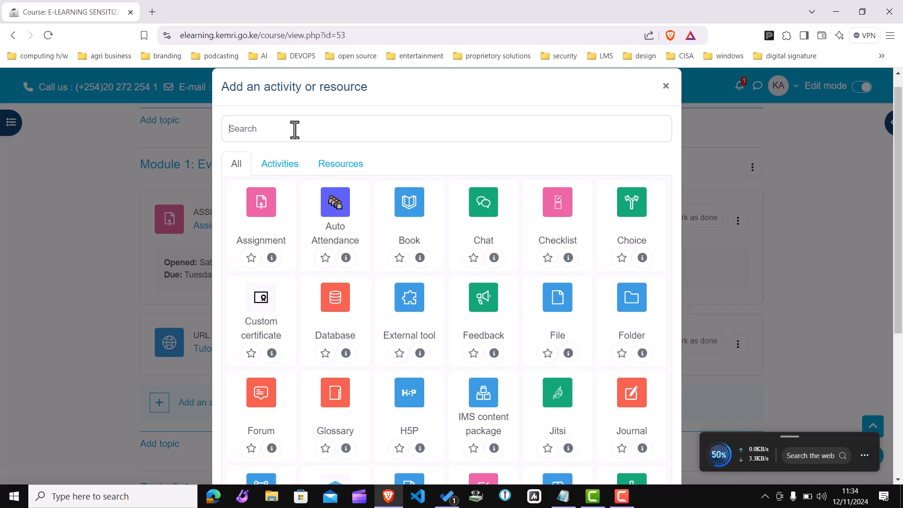
{"action": "type", "text": "quiz"}
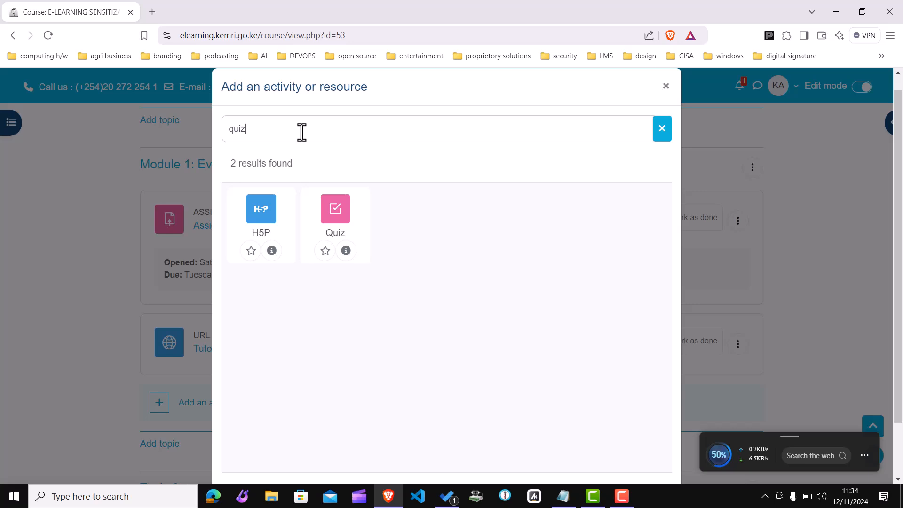
{"action": "left_click", "coordinate": [336, 212]}
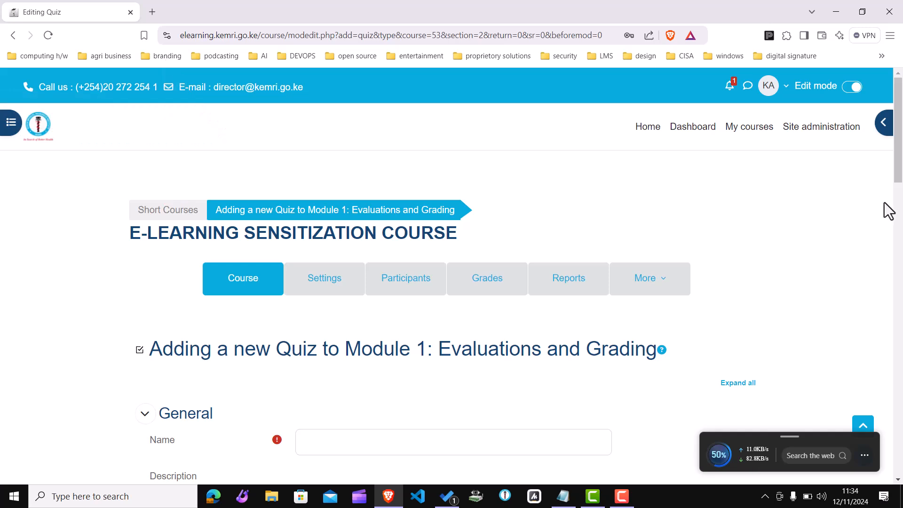
Step: Name the quiz DEMO MCQ AIKEN FORMAT QUIZ
{"action": "scroll", "coordinate": [898, 174], "scroll_direction": "down", "scroll_amount": 3}
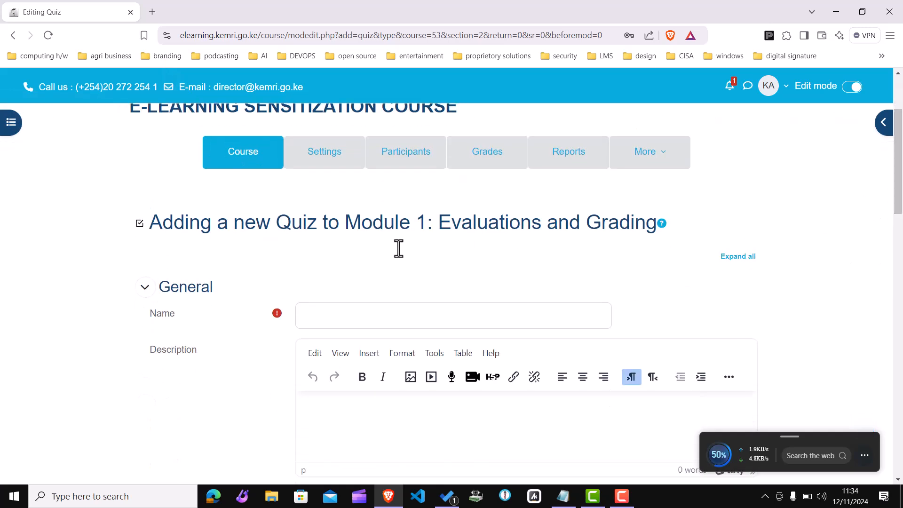
{"action": "type", "text": "EMO MCQ"}
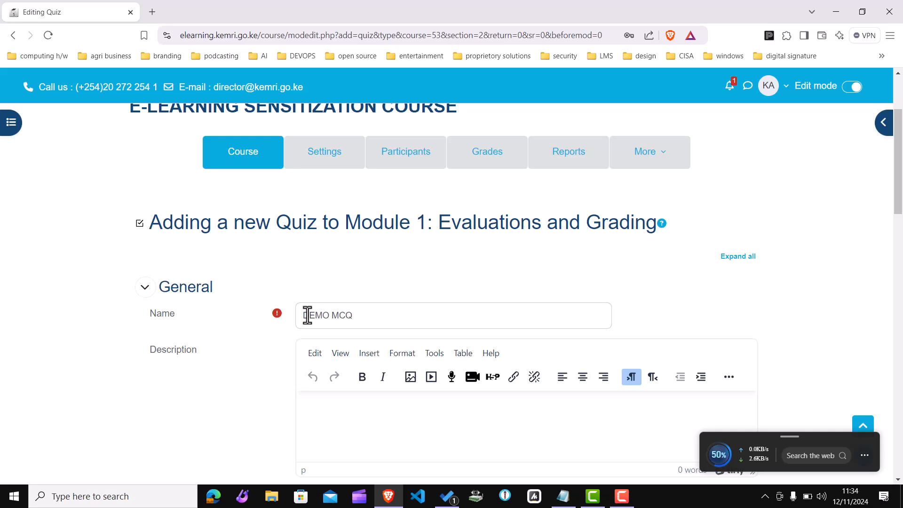
{"action": "type", "text": " AIKEN FORMAT QUI"}
{"action": "key", "text": "BackSpace"}
{"action": "type", "text": "UIZ"}
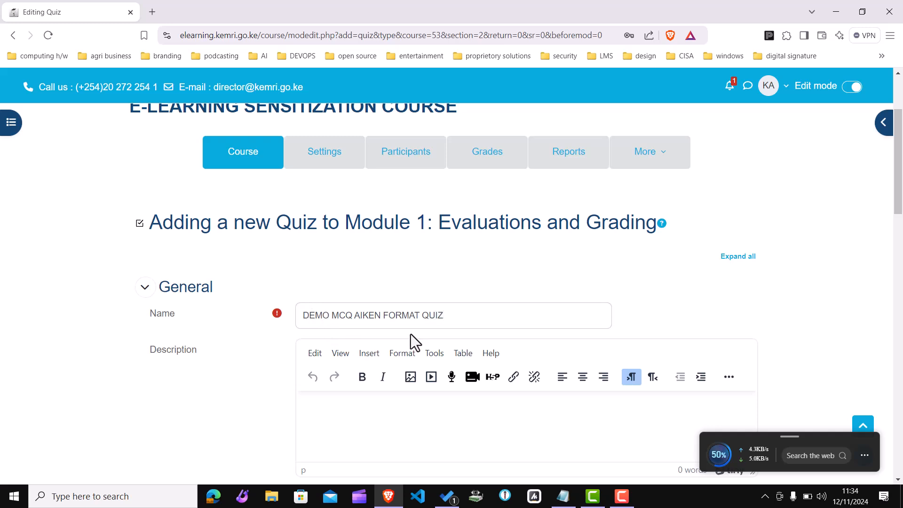
Step: Expand the Timing section and enable the quiz opening date
{"action": "left_click_drag", "start_coordinate": [899, 206], "coordinate": [899, 240]}
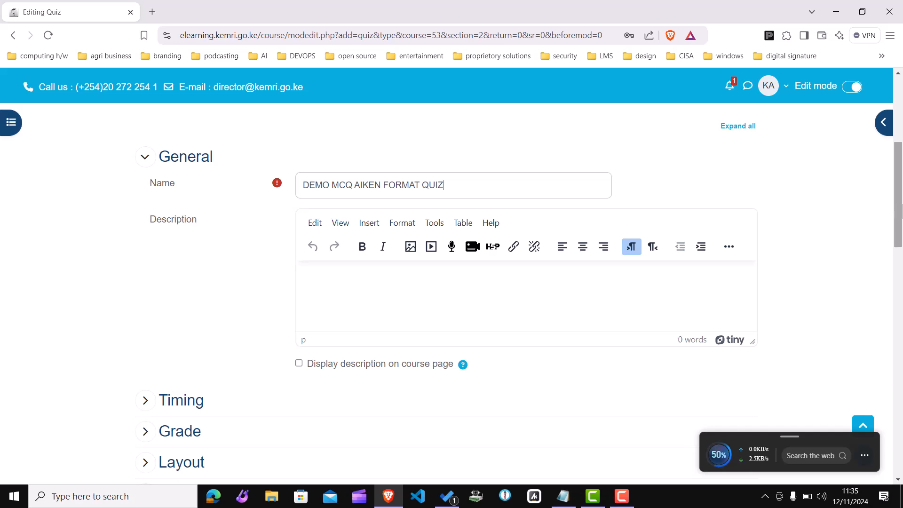
{"action": "left_click_drag", "start_coordinate": [898, 215], "coordinate": [897, 262]}
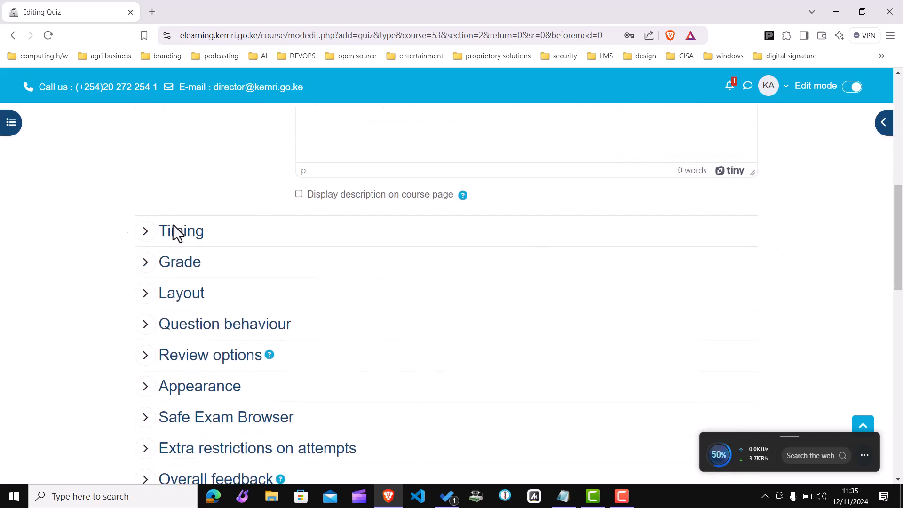
{"action": "left_click", "coordinate": [144, 232]}
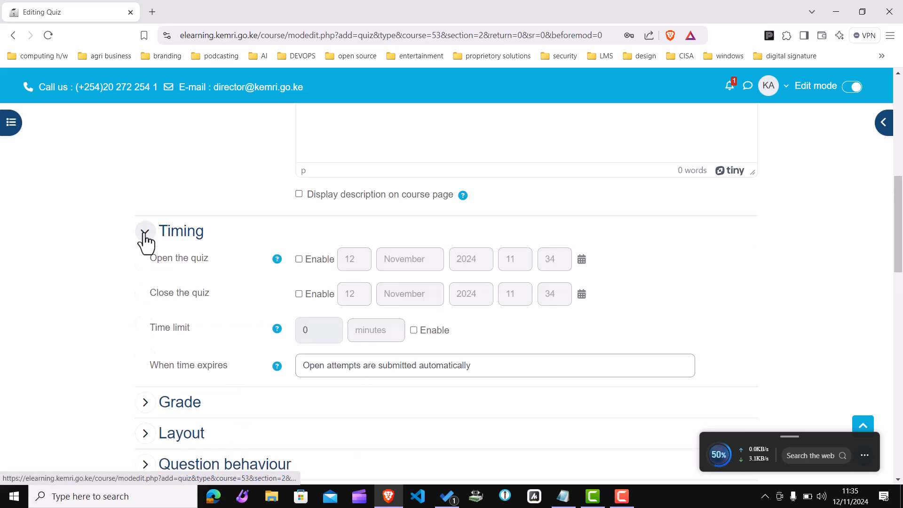
{"action": "left_click", "coordinate": [299, 259]}
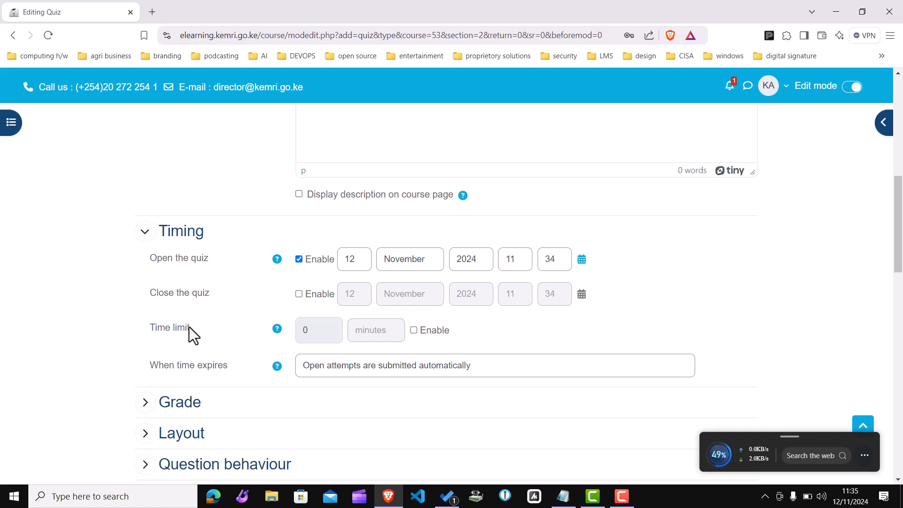
Step: Enable the quiz closing date and set its hour to 18
{"action": "left_click", "coordinate": [299, 294]}
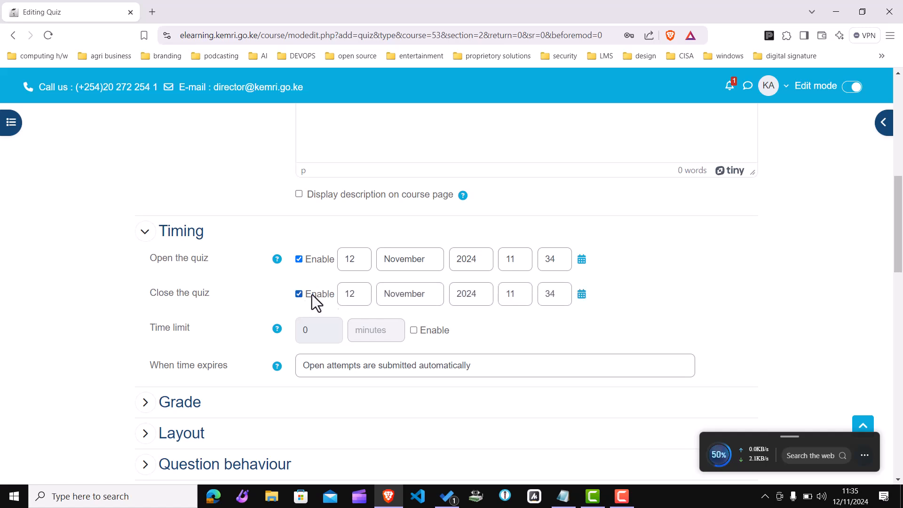
{"action": "left_click", "coordinate": [521, 294]}
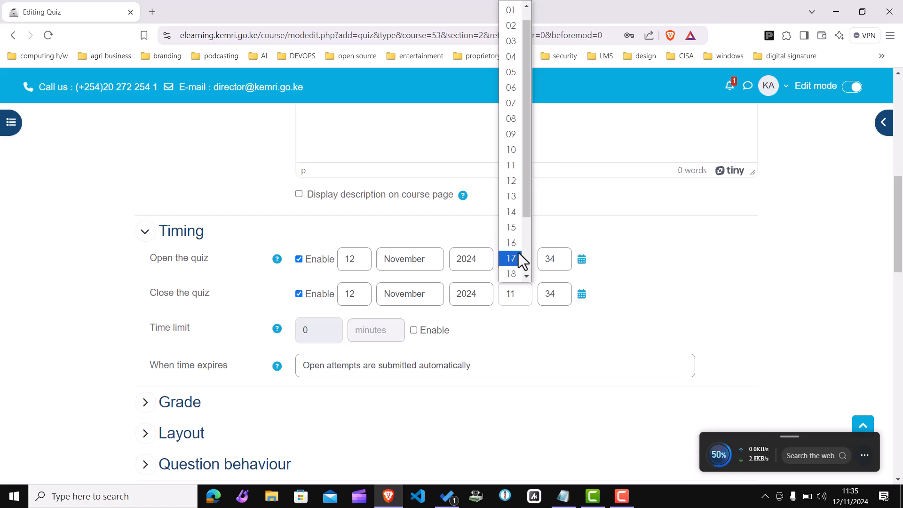
{"action": "left_click", "coordinate": [514, 273]}
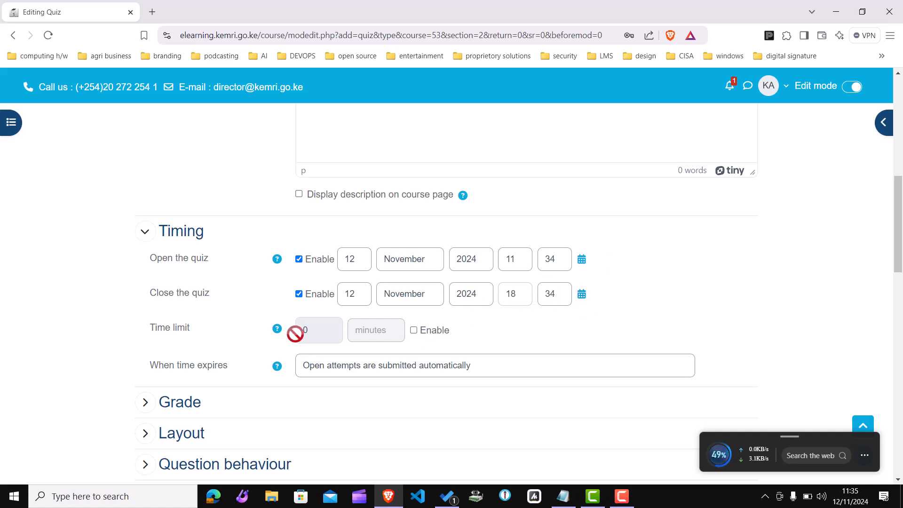
Step: Enable the time limit and set it to 60 minutes
{"action": "left_click", "coordinate": [414, 331]}
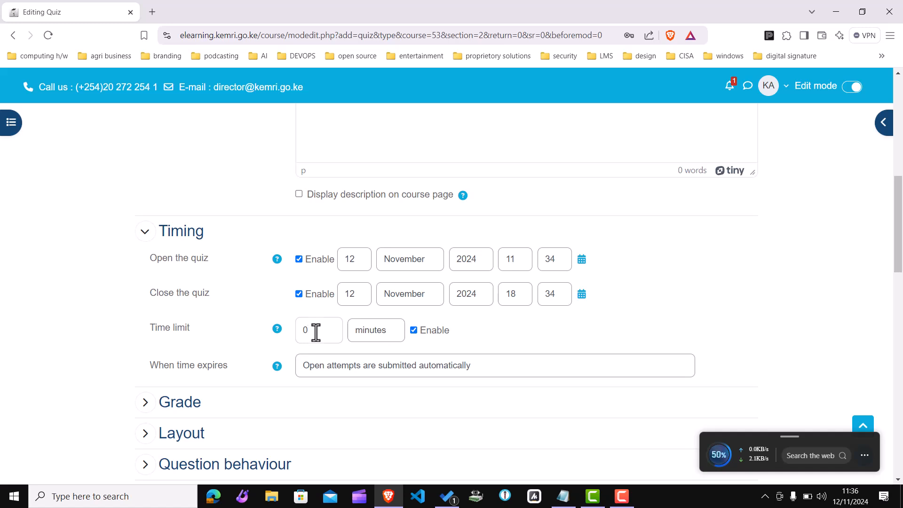
{"action": "key", "text": "BackSpace"}
{"action": "type", "text": "60"}
Step: Examine the options in the Grade section
{"action": "left_click_drag", "start_coordinate": [897, 239], "coordinate": [899, 286]}
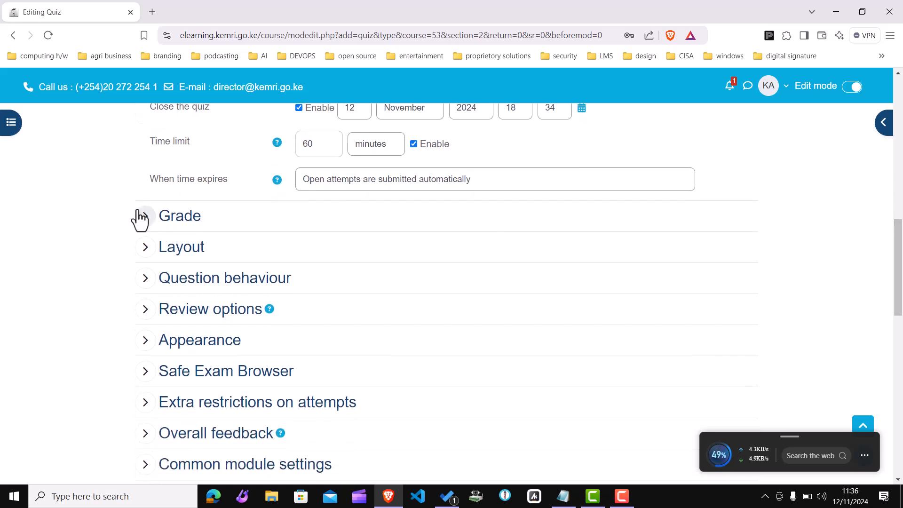
{"action": "left_click", "coordinate": [146, 217]}
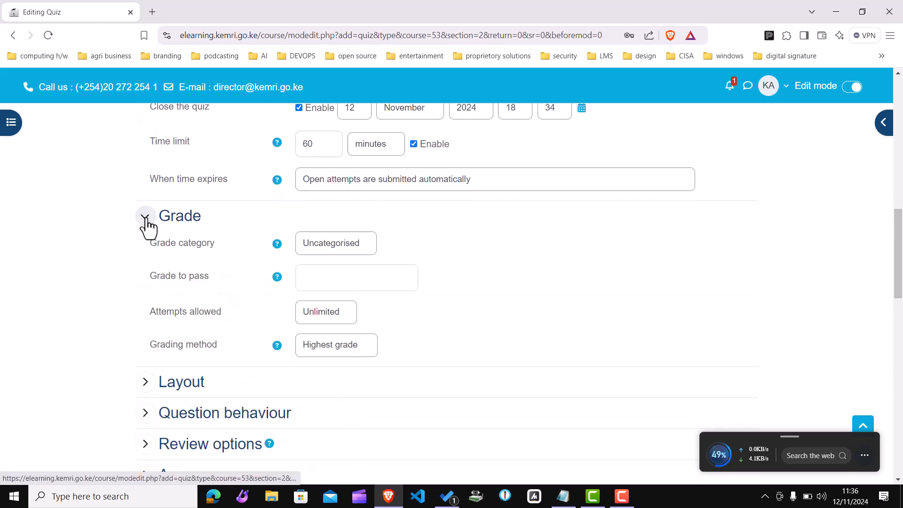
{"action": "left_click", "coordinate": [145, 217]}
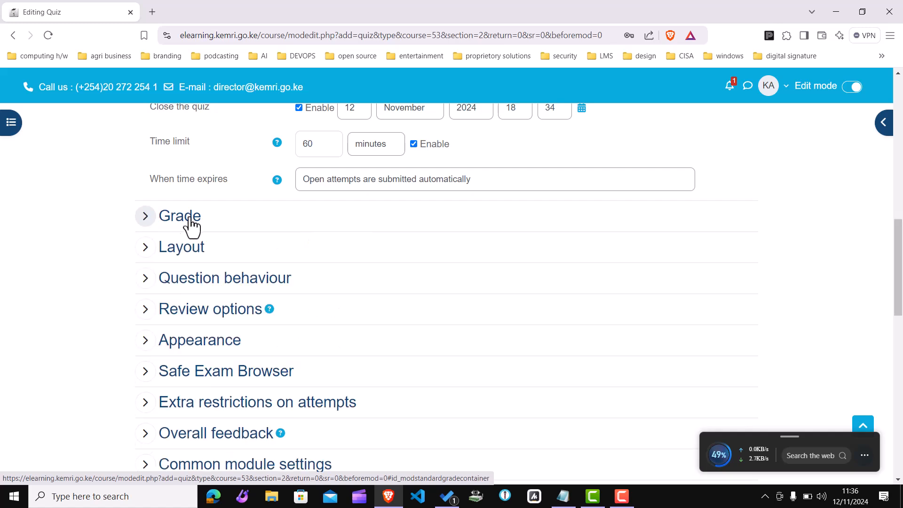
{"action": "left_click", "coordinate": [146, 217]}
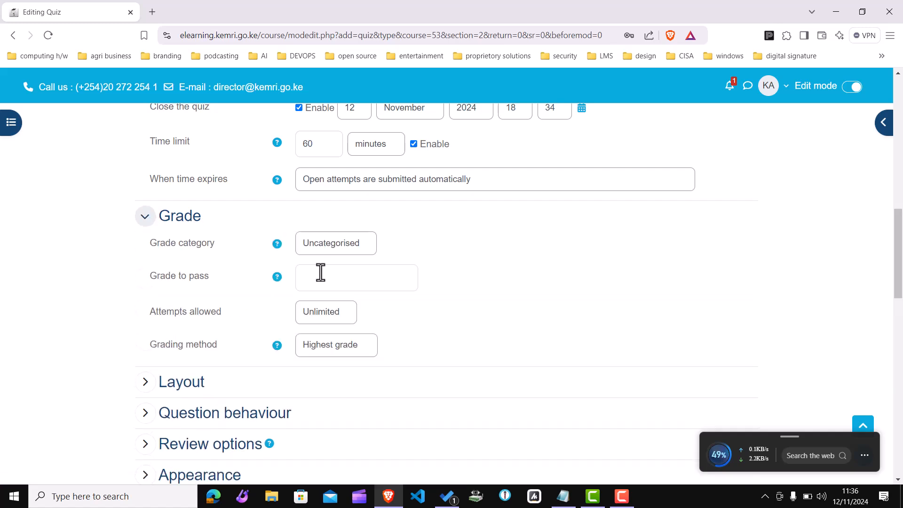
{"action": "left_click", "coordinate": [144, 218]}
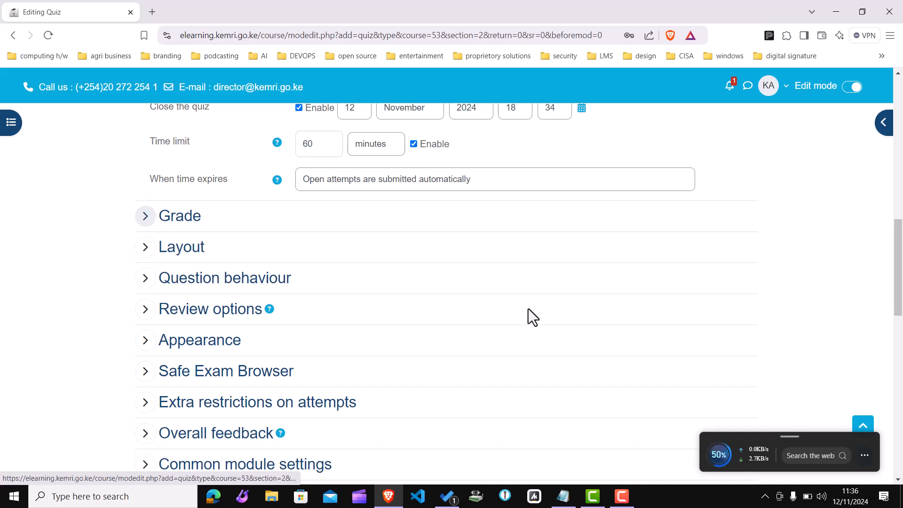
{"action": "left_click", "coordinate": [145, 218]}
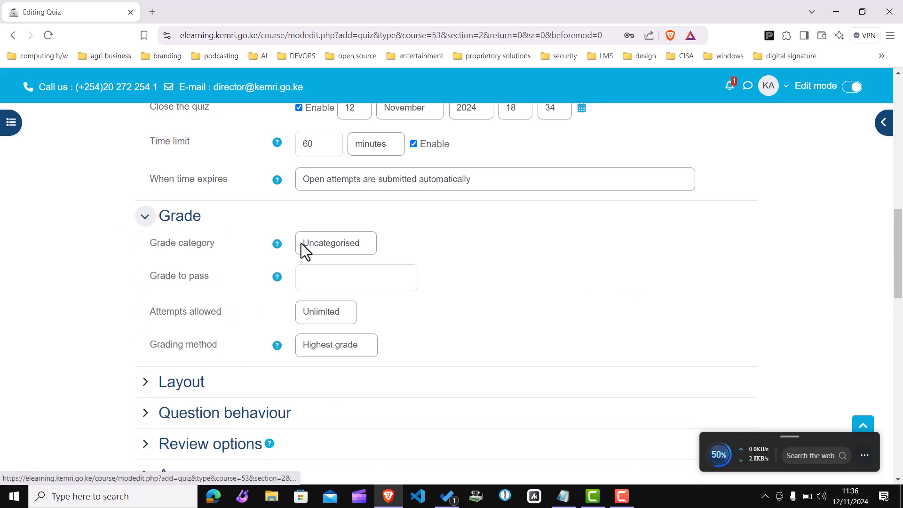
{"action": "left_click", "coordinate": [325, 244]}
{"action": "left_click", "coordinate": [325, 245]}
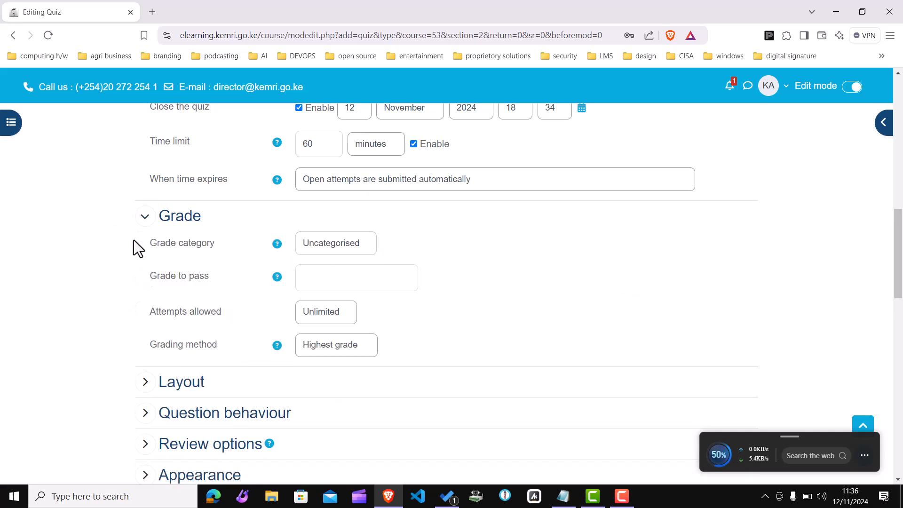
{"action": "left_click", "coordinate": [144, 217]}
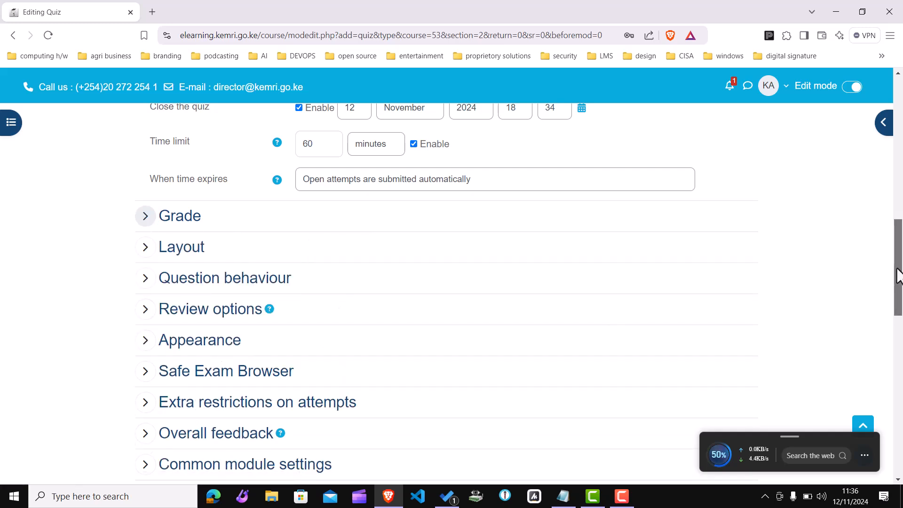
Step: Save the quiz settings and display the quiz
{"action": "scroll", "coordinate": [897, 242], "scroll_direction": "up", "scroll_amount": 3}
{"action": "left_click_drag", "start_coordinate": [892, 232], "coordinate": [896, 386]}
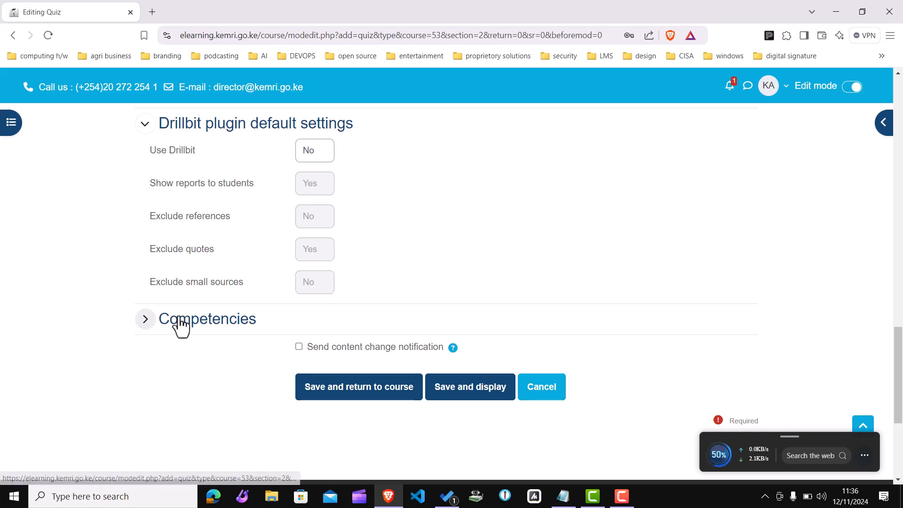
{"action": "left_click", "coordinate": [465, 394]}
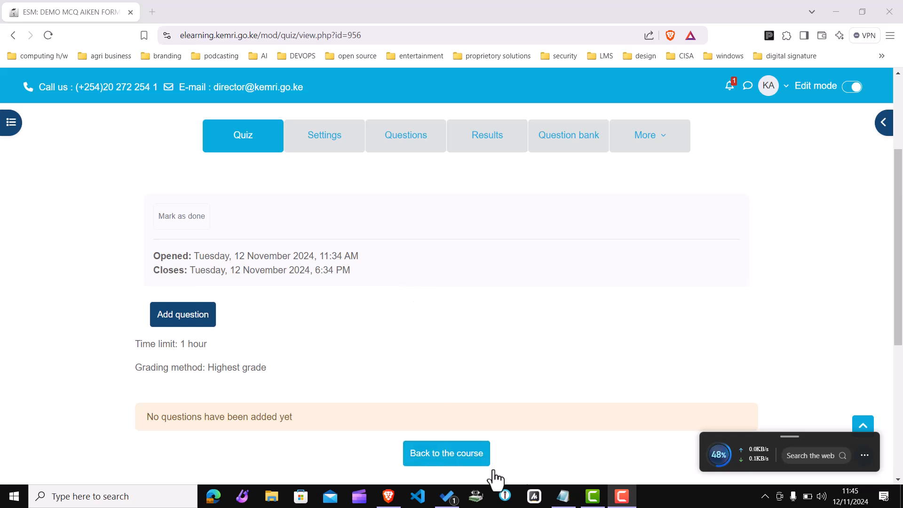
Step: Switch to the 'mcqs for solar system' file in Notepad and highlight the first question
{"action": "left_click", "coordinate": [562, 498]}
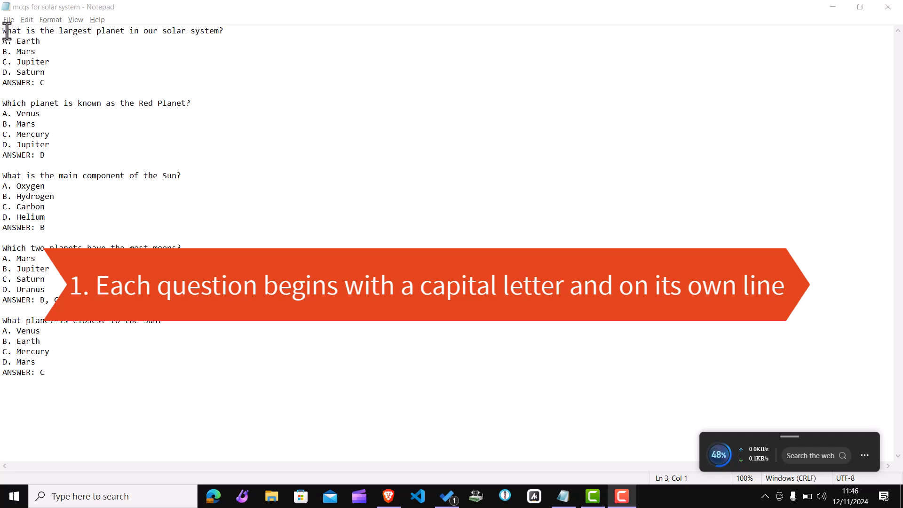
{"action": "left_click_drag", "start_coordinate": [7, 31], "coordinate": [229, 32]}
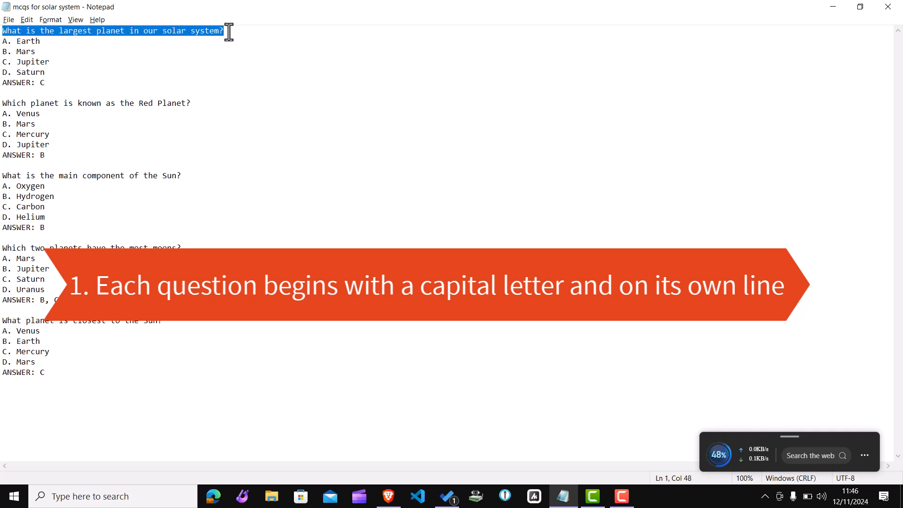
Step: Break the first question onto two lines after the word 'our'
{"action": "left_click", "coordinate": [161, 32]}
{"action": "key", "text": "Return"}
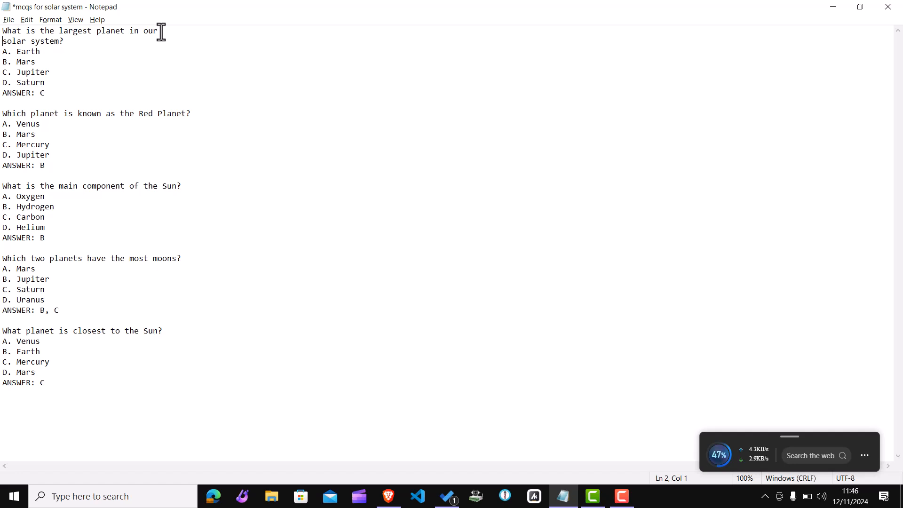
Step: Rejoin the first question onto a single line and highlight it
{"action": "key", "text": "BackSpace"}
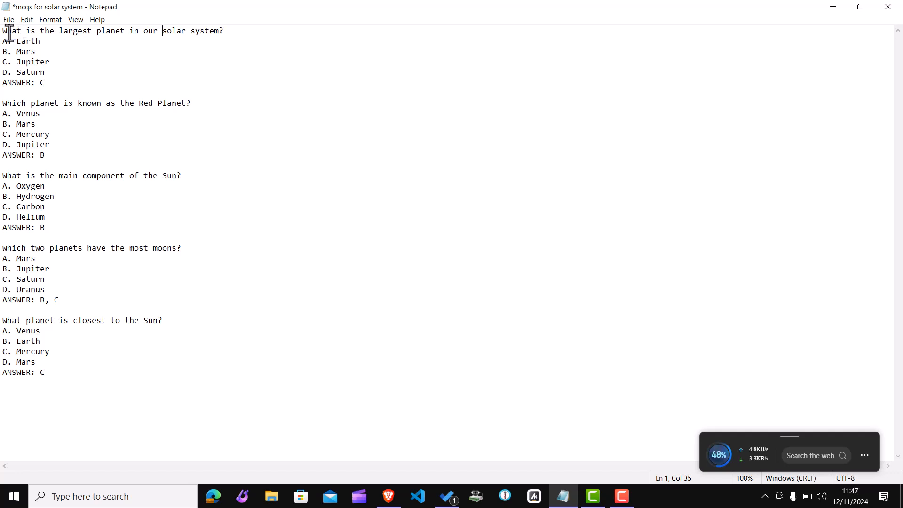
{"action": "left_click", "coordinate": [232, 31]}
{"action": "left_click_drag", "start_coordinate": [232, 30], "coordinate": [2, 29]}
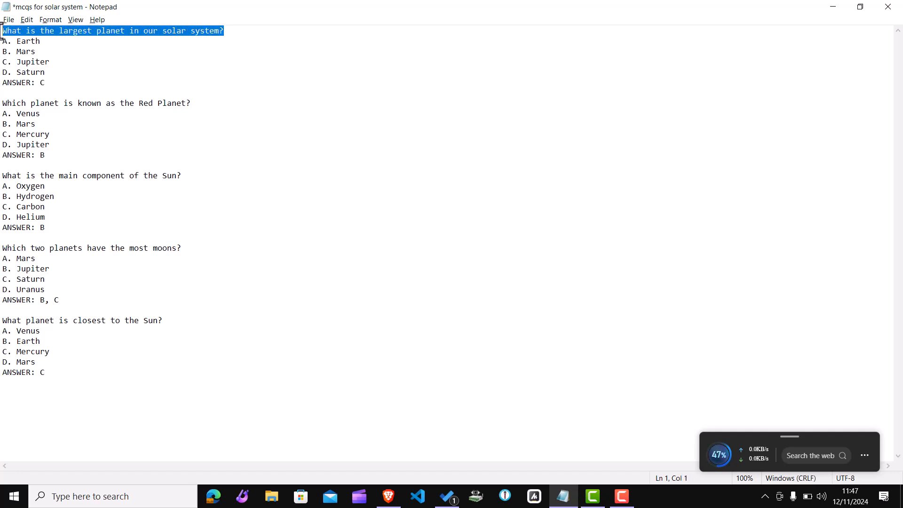
{"action": "left_click", "coordinate": [231, 30]}
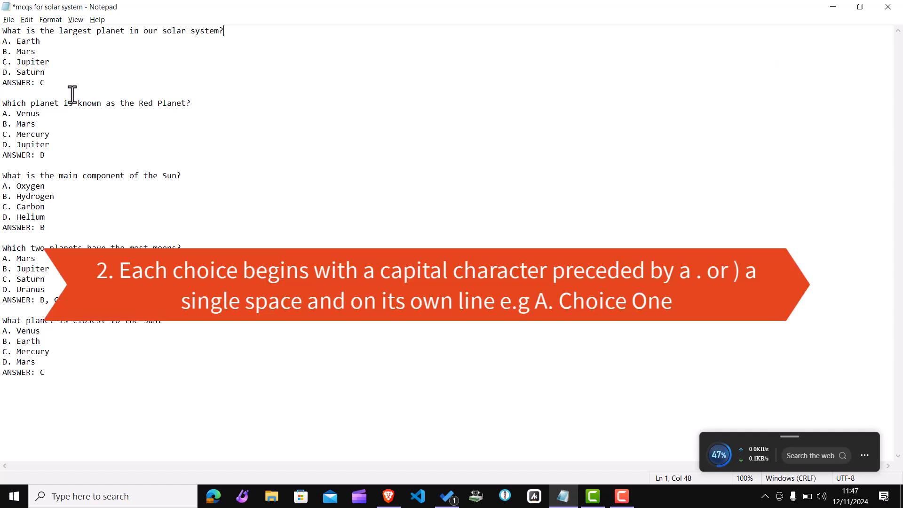
Step: Retype the first choice of the first question as 'A. Earth'
{"action": "left_click", "coordinate": [10, 45]}
{"action": "type", "text": ")"}
{"action": "key", "text": "BackSpace"}
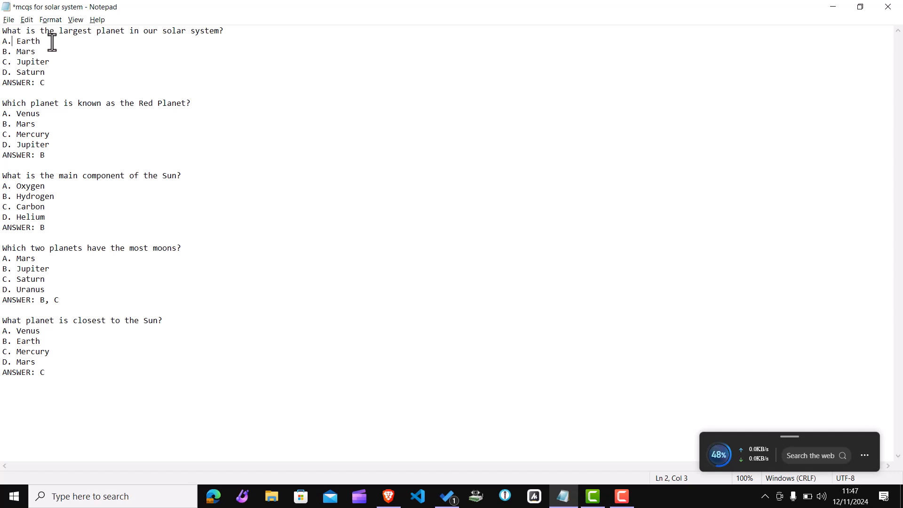
{"action": "key", "text": "Down"}
{"action": "key", "text": "BackSpace"}
{"action": "left_click_drag", "start_coordinate": [36, 41], "coordinate": [2, 45]}
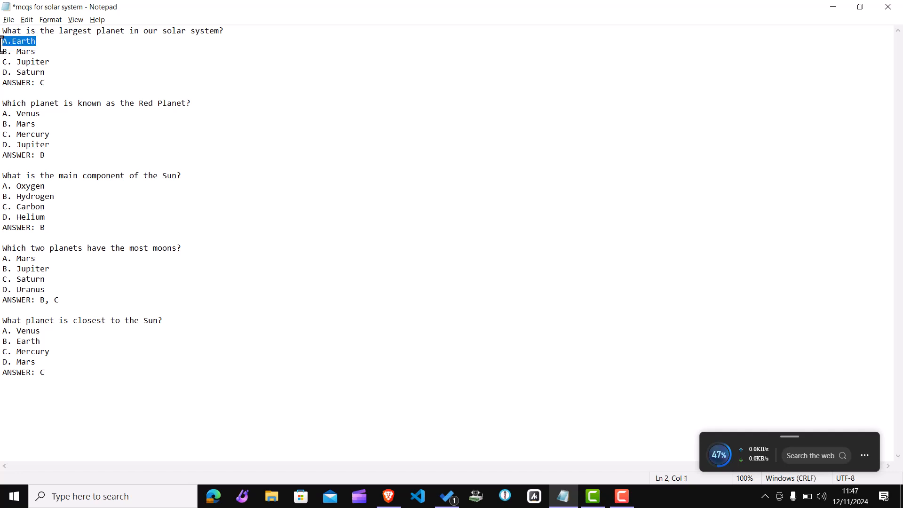
{"action": "key", "text": "BackSpace"}
{"action": "type", "text": "A"}
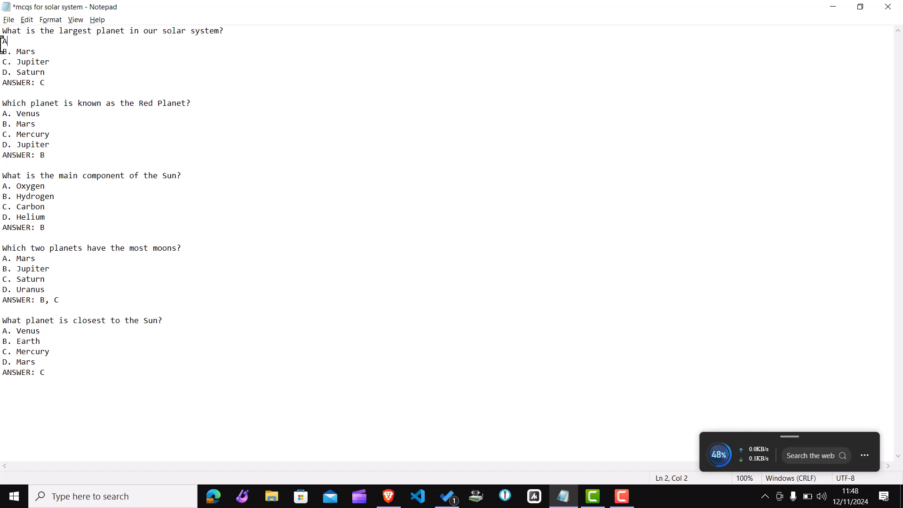
{"action": "type", "text": ". ea"}
{"action": "key", "text": "BackSpace"}
{"action": "key", "text": "BackSpace"}
{"action": "type", "text": "Earth"}
Step: Highlight the first question's choices and answer line to examine the Aiken format
{"action": "left_click_drag", "start_coordinate": [2, 42], "coordinate": [54, 74]}
{"action": "left_click", "coordinate": [69, 67]}
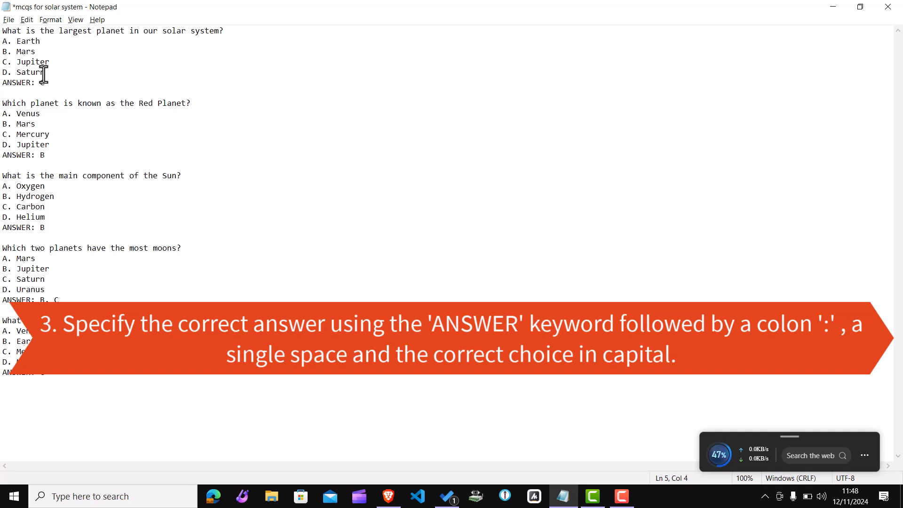
{"action": "left_click_drag", "start_coordinate": [46, 83], "coordinate": [2, 85]}
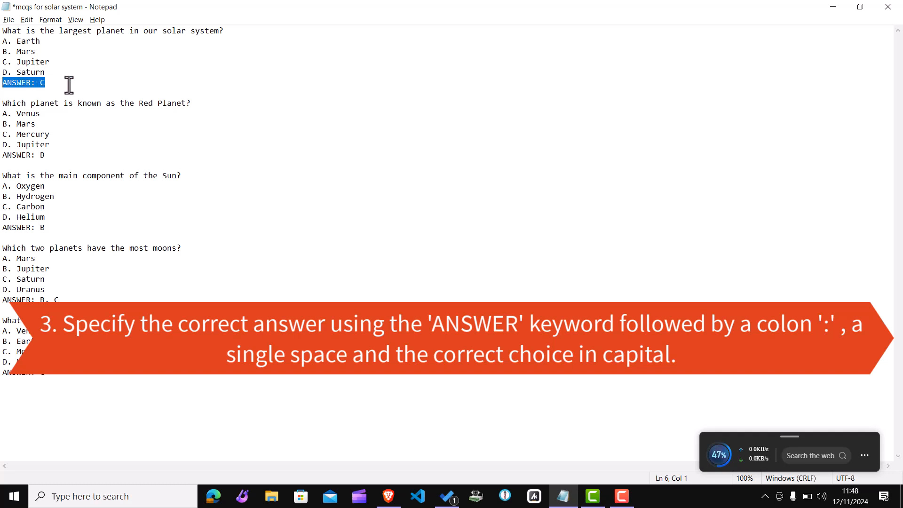
{"action": "left_click", "coordinate": [34, 86]}
{"action": "key", "text": "Right"}
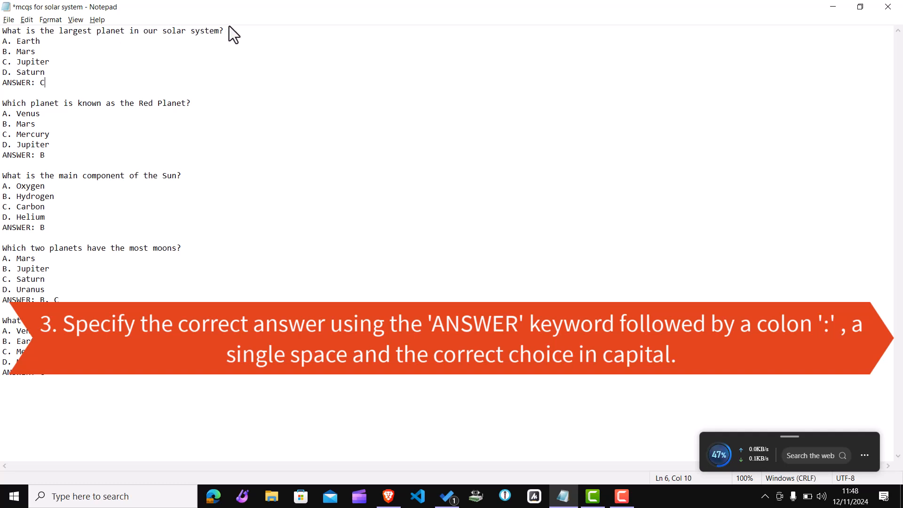
{"action": "left_click_drag", "start_coordinate": [226, 32], "coordinate": [3, 23]}
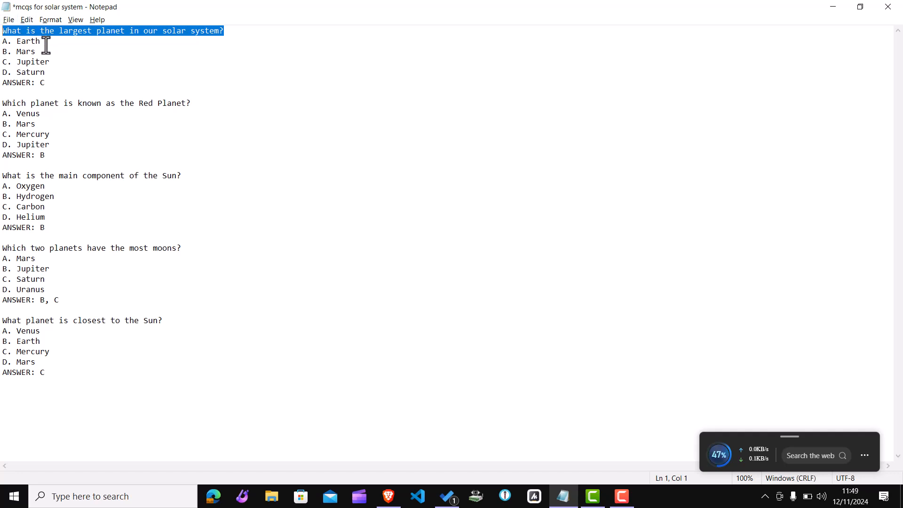
{"action": "left_click_drag", "start_coordinate": [41, 42], "coordinate": [1, 40]}
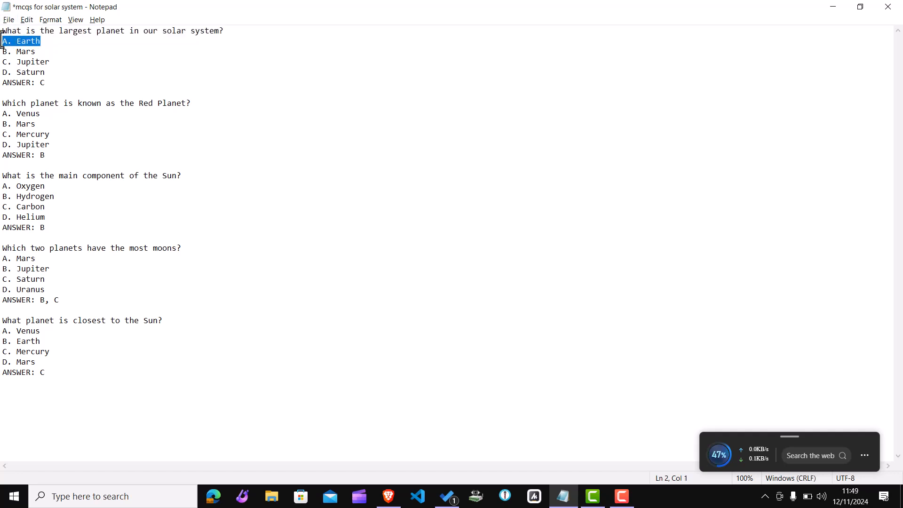
{"action": "double_click", "coordinate": [41, 43]}
{"action": "left_click", "coordinate": [47, 85]}
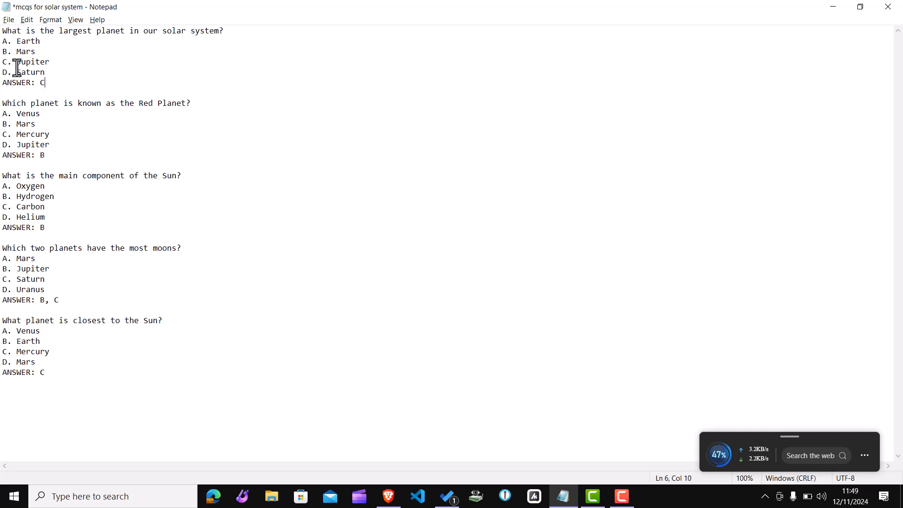
Step: Highlight the second question, its choices and its answer letter to examine the format
{"action": "left_click_drag", "start_coordinate": [2, 41], "coordinate": [2, 80]}
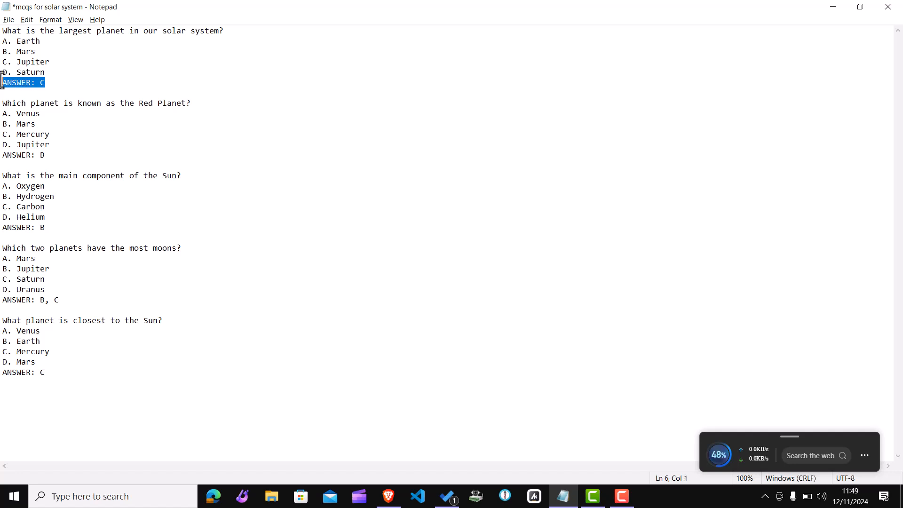
{"action": "left_click", "coordinate": [42, 93]}
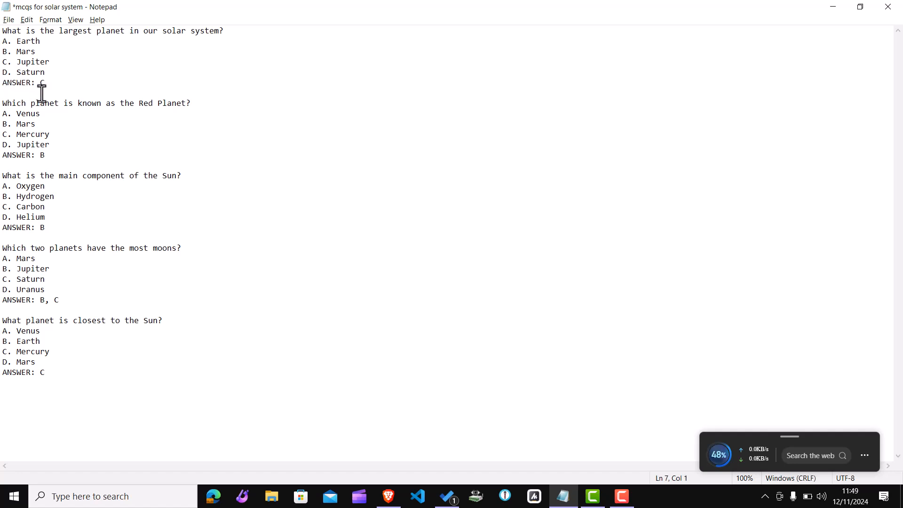
{"action": "left_click_drag", "start_coordinate": [3, 101], "coordinate": [48, 154]}
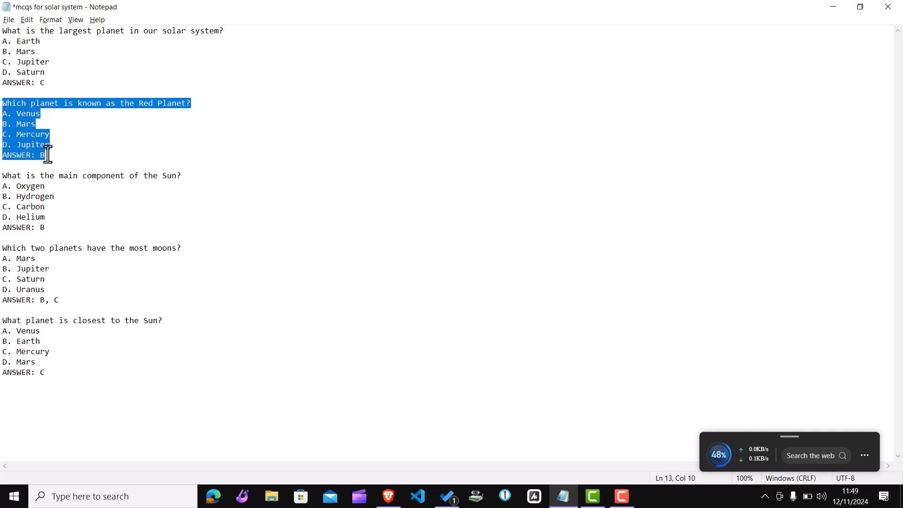
{"action": "left_click", "coordinate": [184, 173]}
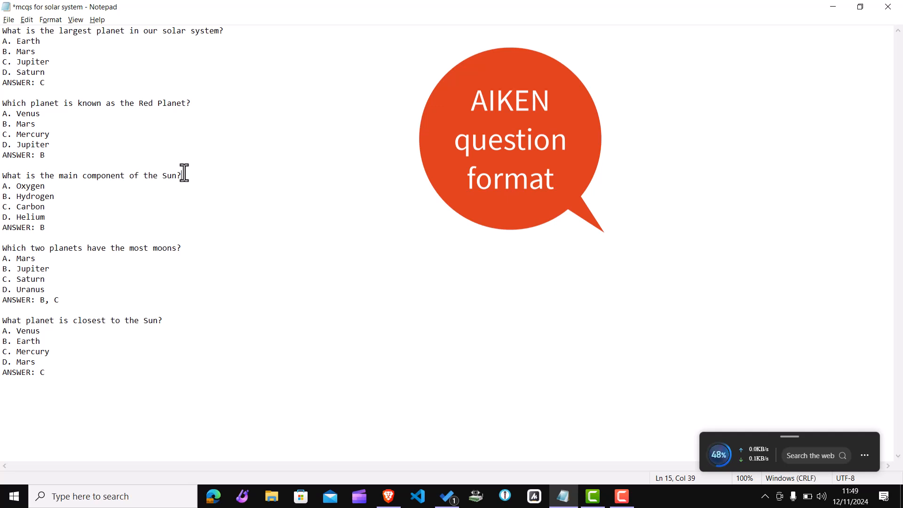
{"action": "left_click", "coordinate": [193, 103]}
{"action": "key", "text": "shift+Home"}
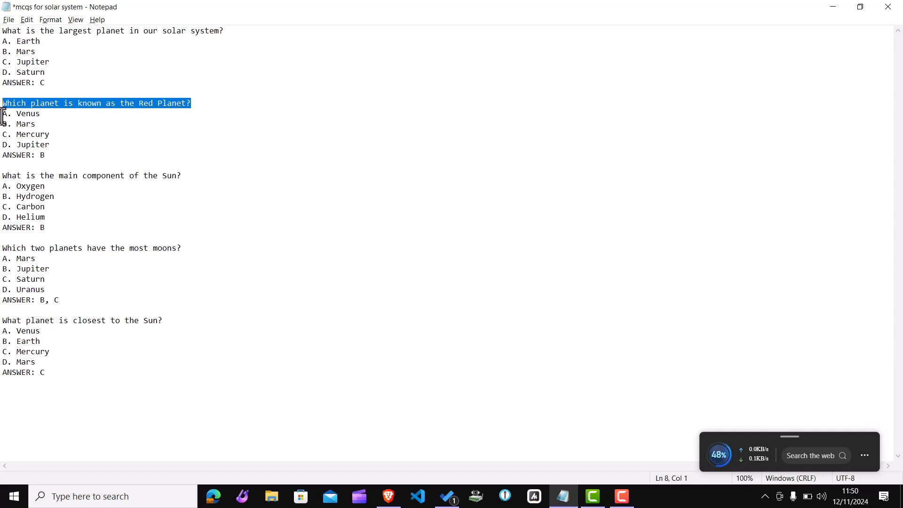
{"action": "left_click_drag", "start_coordinate": [3, 117], "coordinate": [55, 146]}
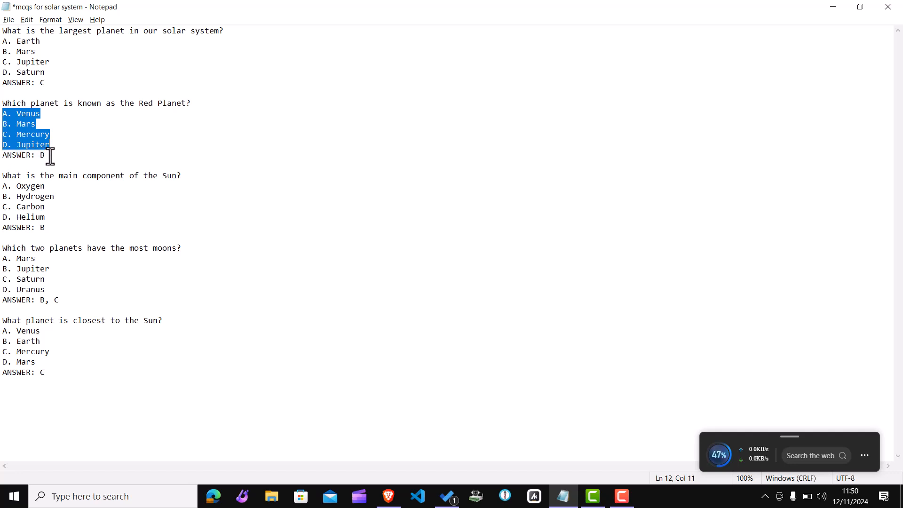
{"action": "left_click", "coordinate": [49, 157]}
{"action": "left_click_drag", "start_coordinate": [48, 157], "coordinate": [4, 157]}
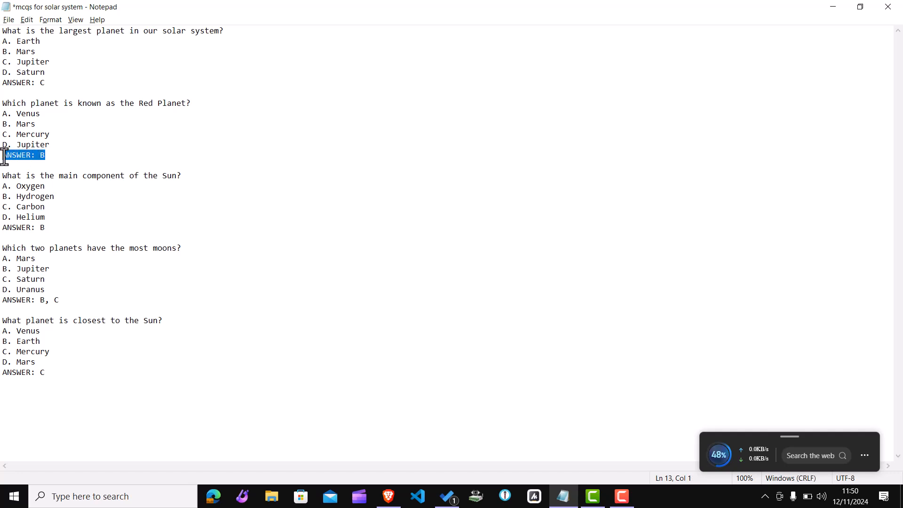
{"action": "left_click", "coordinate": [31, 157]}
{"action": "left_click", "coordinate": [43, 159]}
{"action": "key", "text": "shift+Left"}
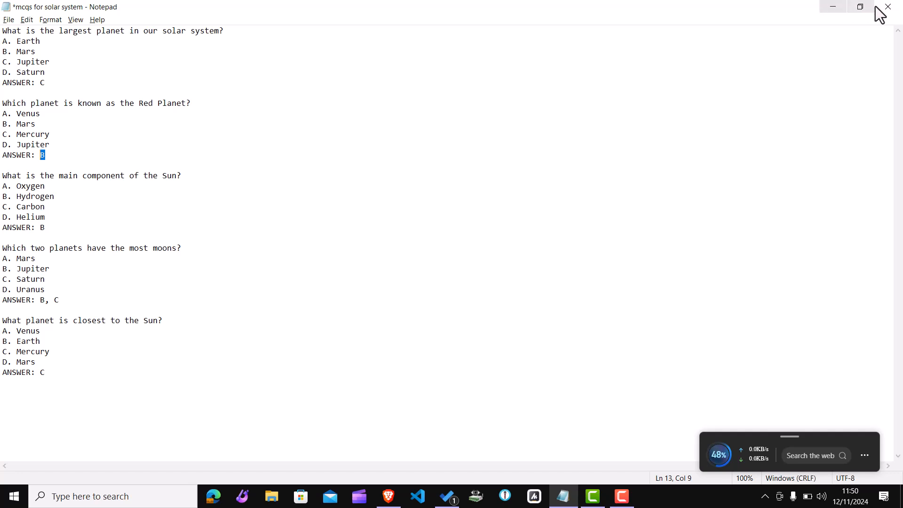
Step: Close Notepad and open the quiz's question bank in the browser
{"action": "left_click", "coordinate": [777, 31]}
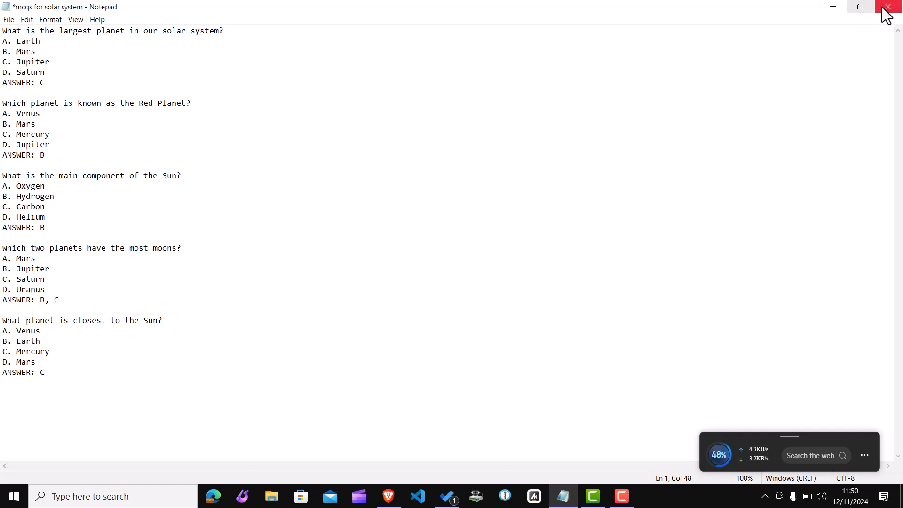
{"action": "left_click", "coordinate": [835, 13]}
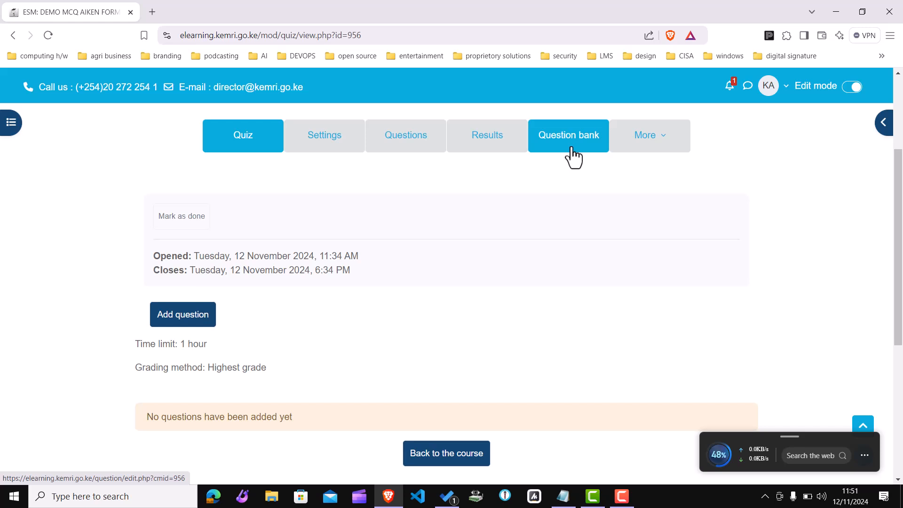
{"action": "left_click", "coordinate": [562, 135]}
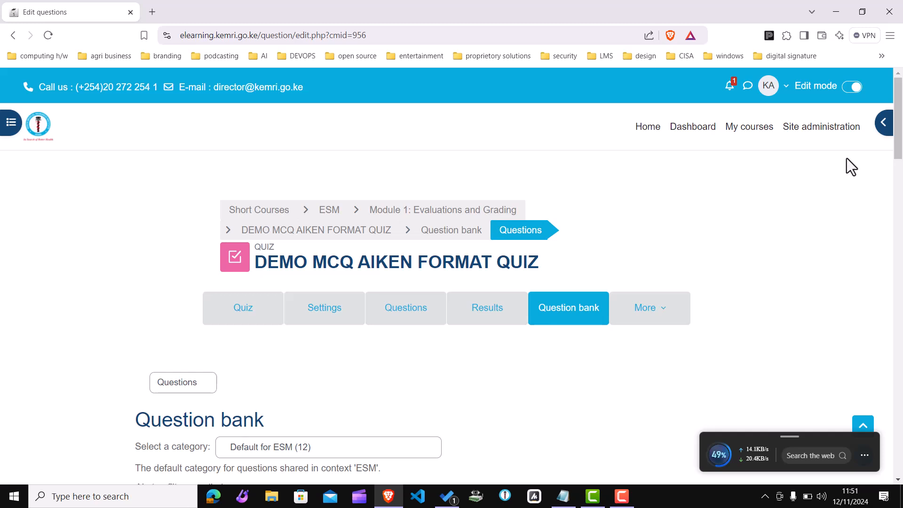
{"action": "left_click_drag", "start_coordinate": [899, 159], "coordinate": [901, 180]}
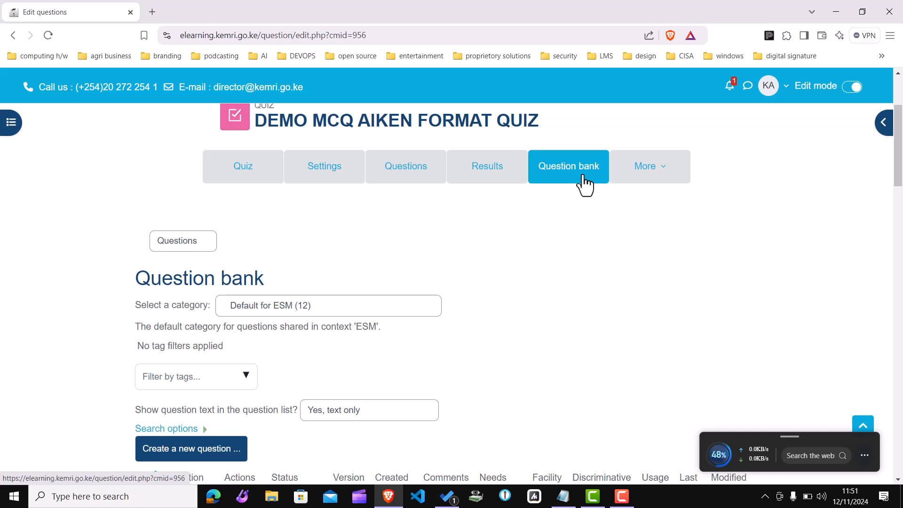
Step: Open the quiz's Questions page, view the Add options, and return to the question bank
{"action": "left_click", "coordinate": [414, 169]}
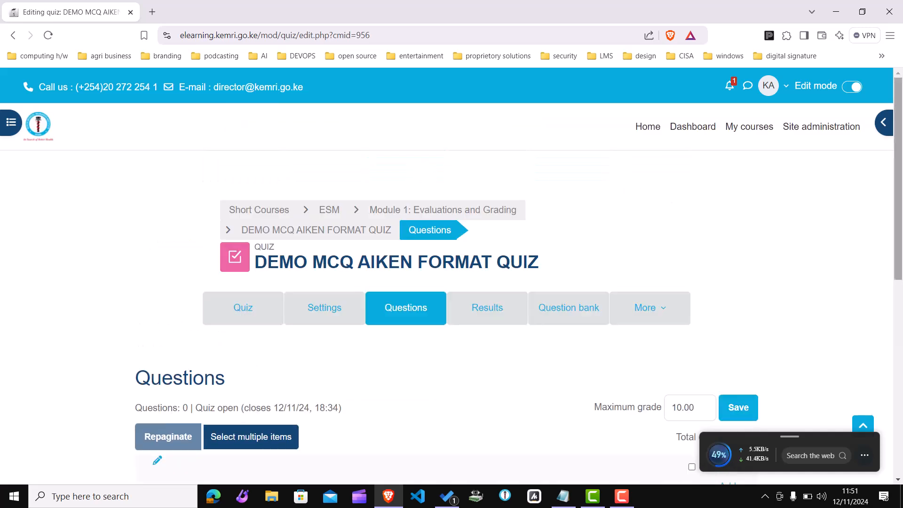
{"action": "left_click_drag", "start_coordinate": [902, 173], "coordinate": [902, 281]}
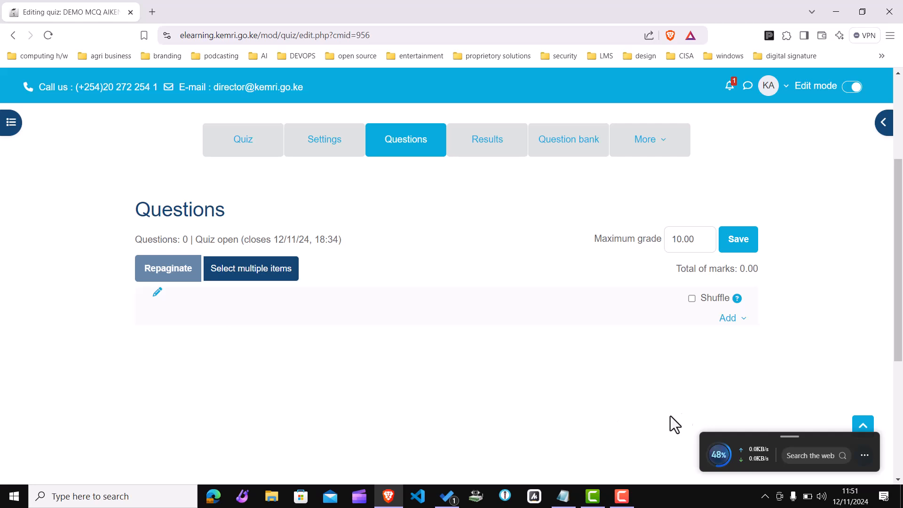
{"action": "left_click", "coordinate": [744, 320]}
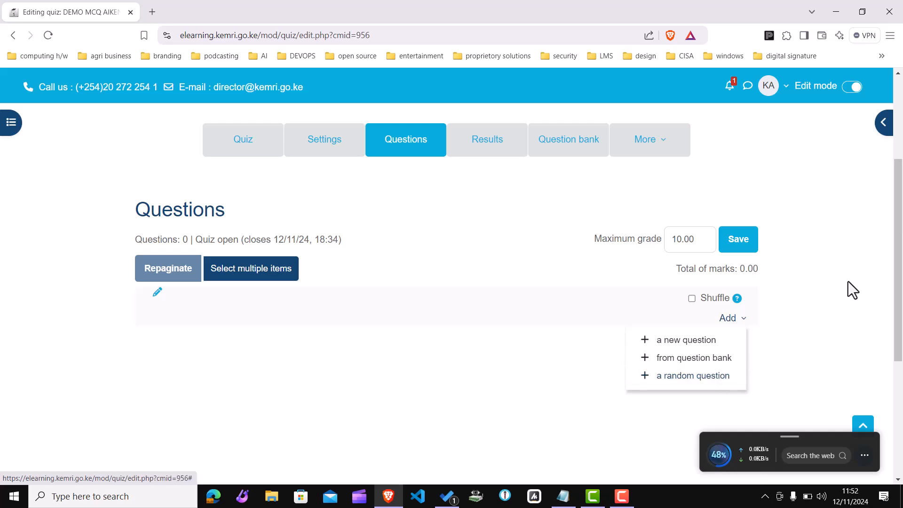
{"action": "left_click", "coordinate": [574, 150]}
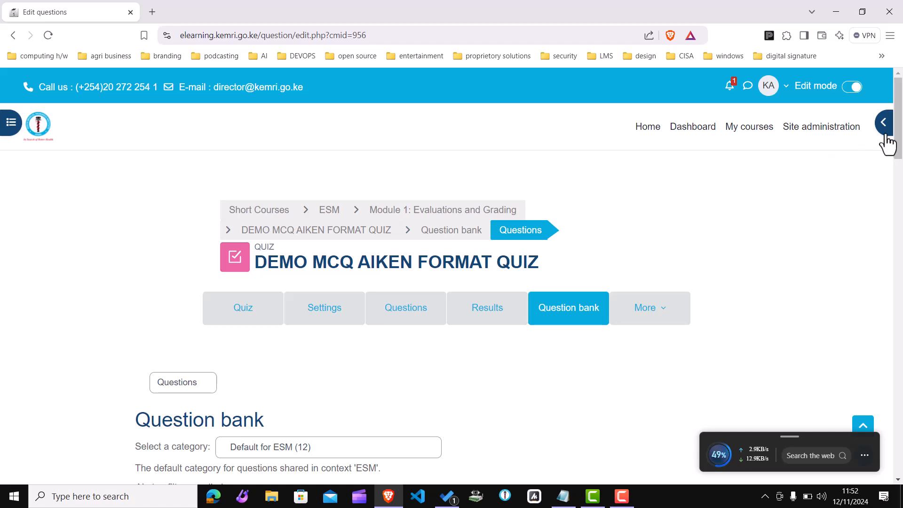
Step: Open the question bank's Import page
{"action": "left_click_drag", "start_coordinate": [899, 137], "coordinate": [880, 174]}
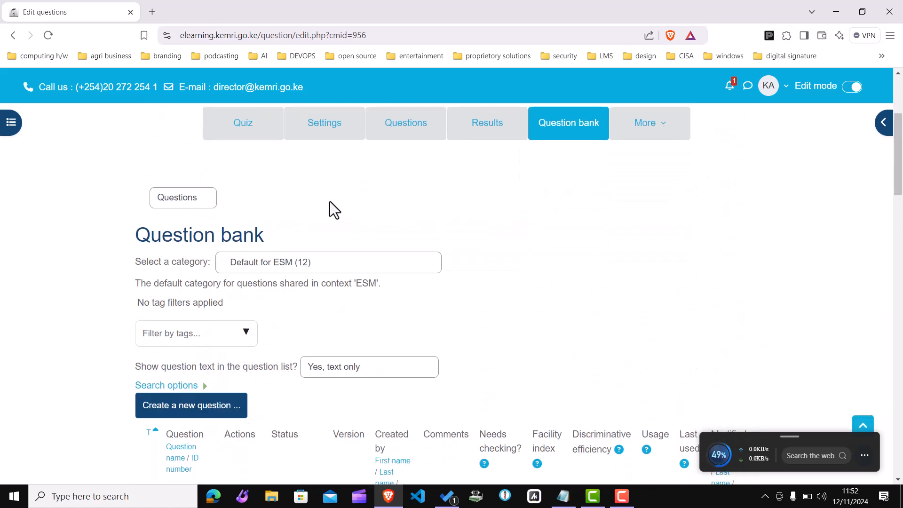
{"action": "left_click", "coordinate": [201, 199]}
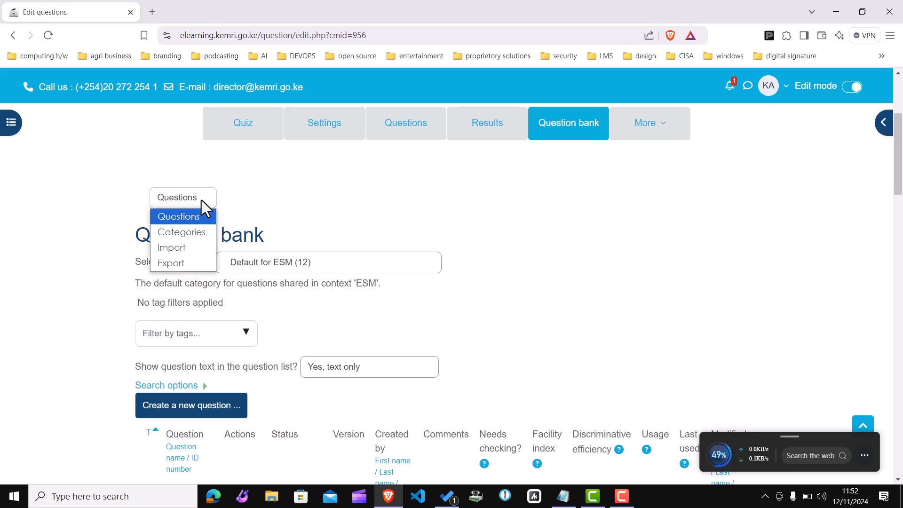
{"action": "left_click", "coordinate": [185, 246]}
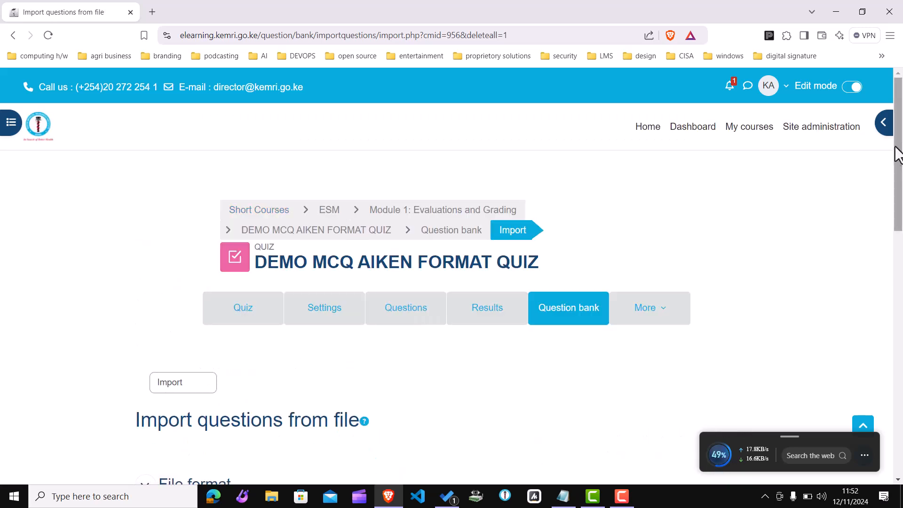
{"action": "left_click_drag", "start_coordinate": [898, 159], "coordinate": [898, 258]}
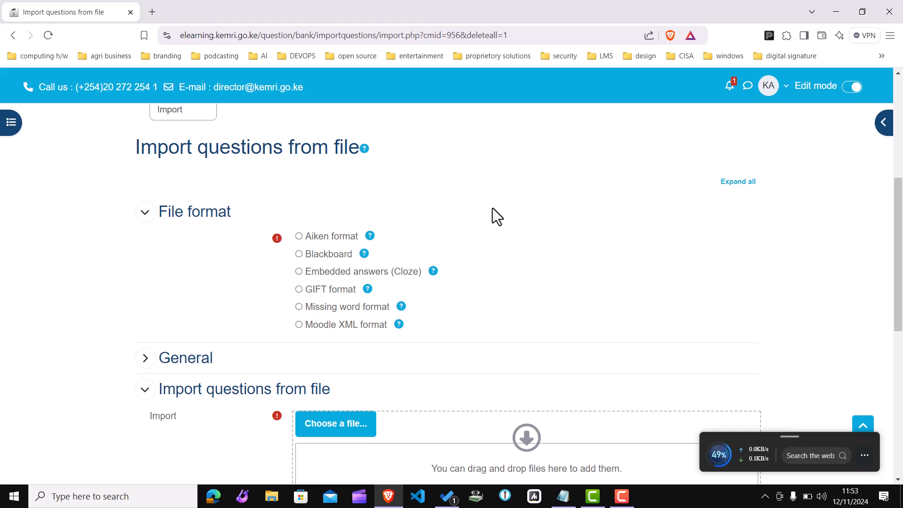
Step: Open the help for the Aiken format import option
{"action": "left_click", "coordinate": [370, 239]}
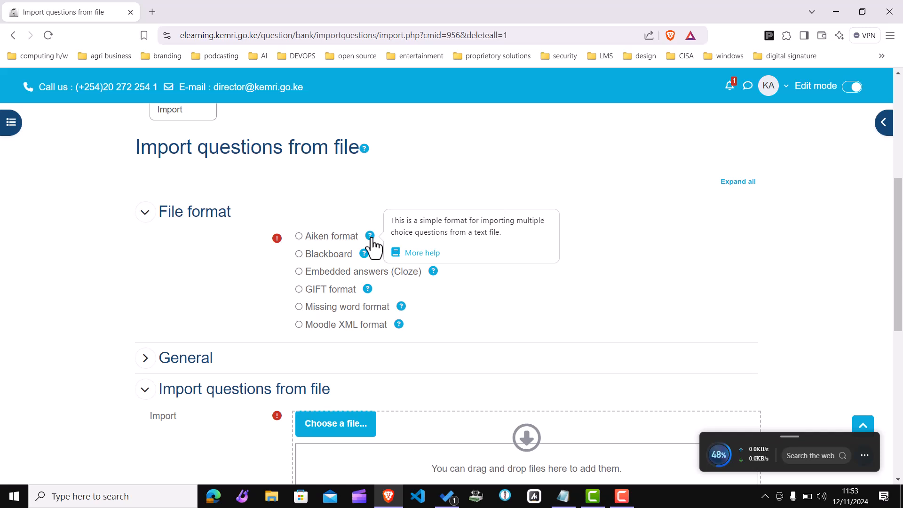
{"action": "left_click", "coordinate": [416, 254]}
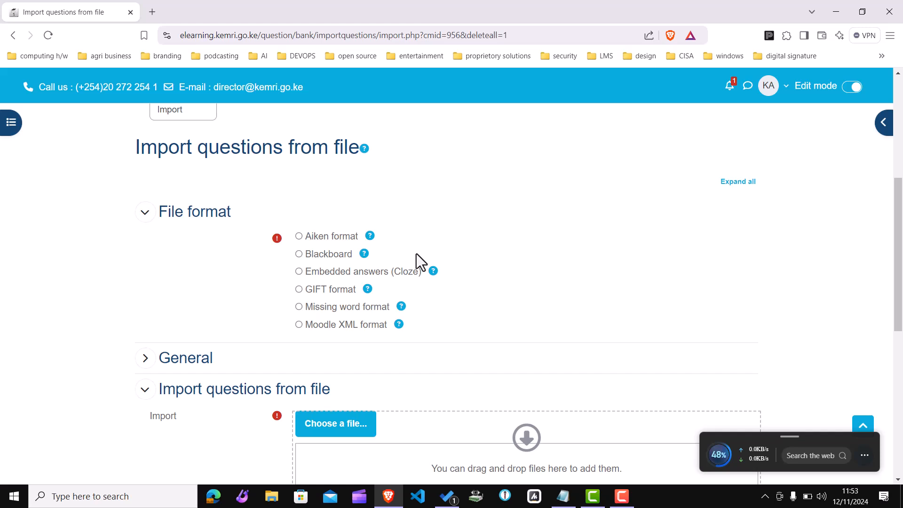
{"action": "left_click", "coordinate": [372, 238]}
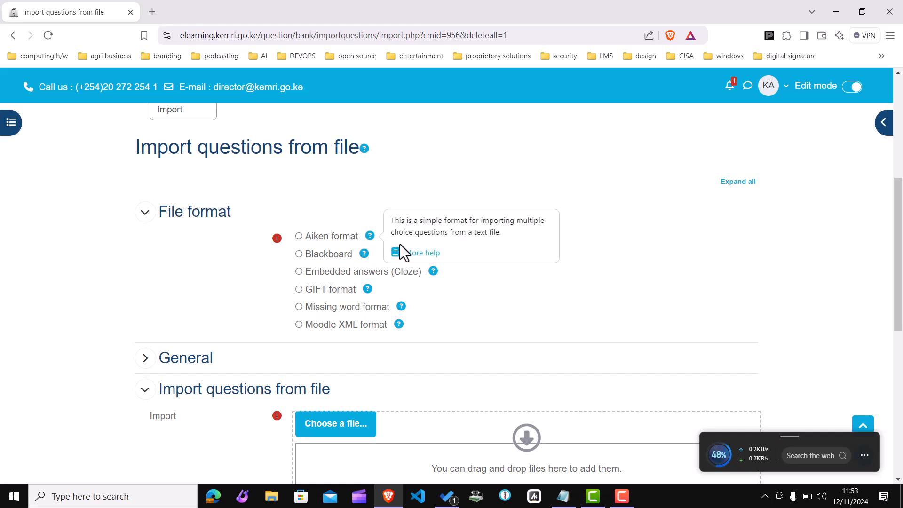
Step: Open the Moodle documentation page for the Aiken format from the format's help
{"action": "left_click", "coordinate": [408, 254]}
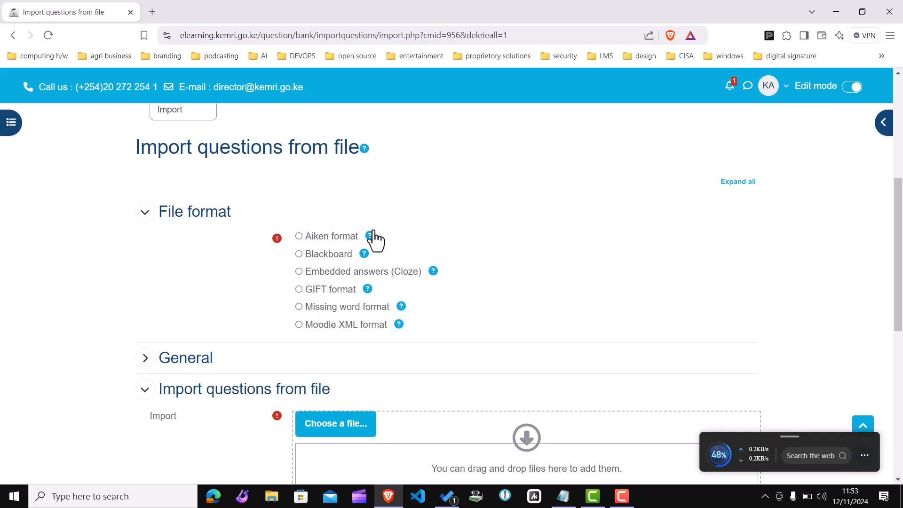
{"action": "left_click", "coordinate": [371, 235]}
{"action": "left_click", "coordinate": [402, 250]}
{"action": "left_click", "coordinate": [150, 12]}
{"action": "type", "text": "aiken"}
{"action": "key", "text": "Return"}
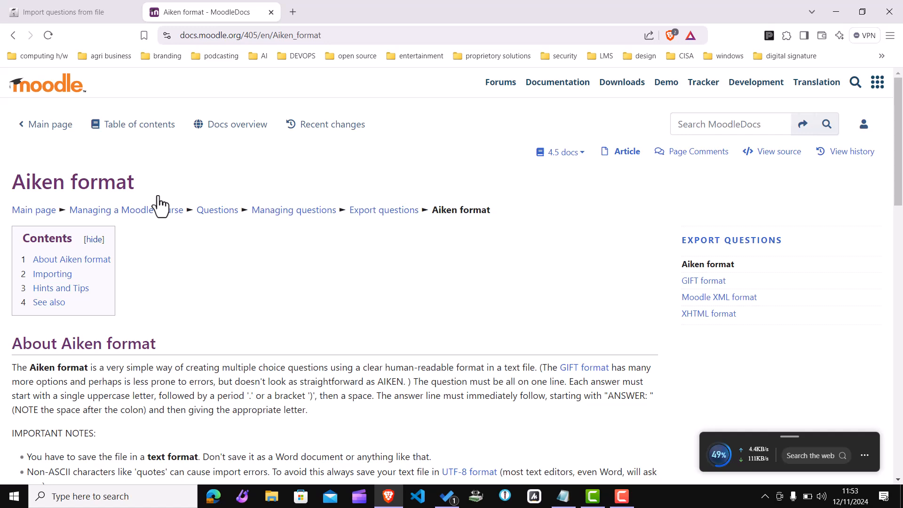
{"action": "scroll", "coordinate": [160, 206], "scroll_direction": "down", "scroll_amount": 2}
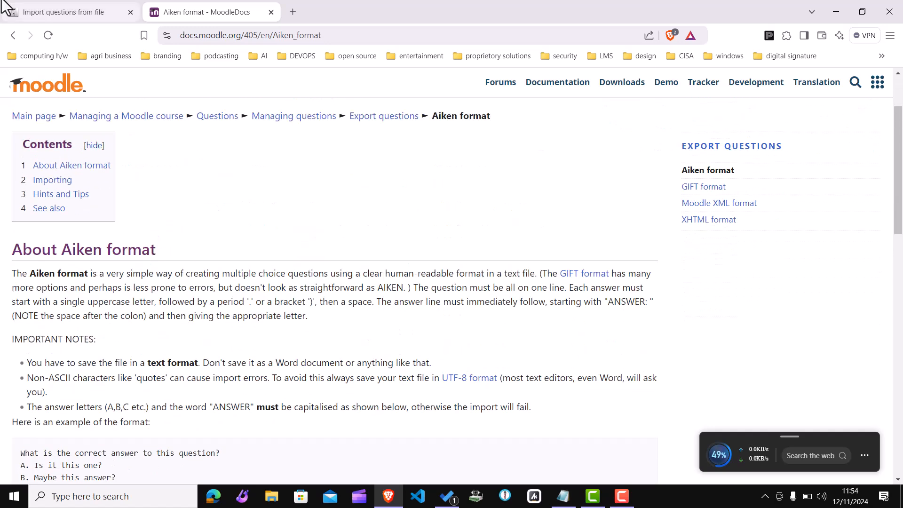
Step: Compare the question file in Notepad against the Aiken format documentation
{"action": "left_click", "coordinate": [56, 12]}
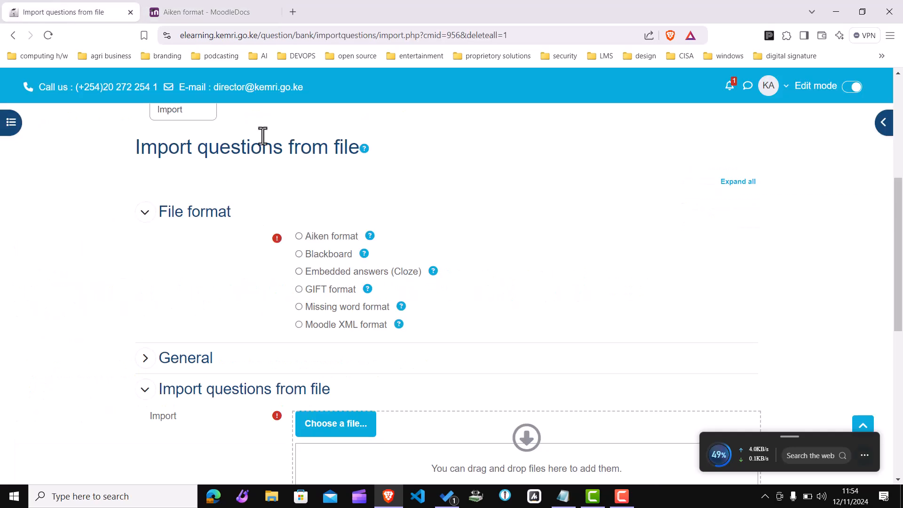
{"action": "left_click", "coordinate": [227, 13]}
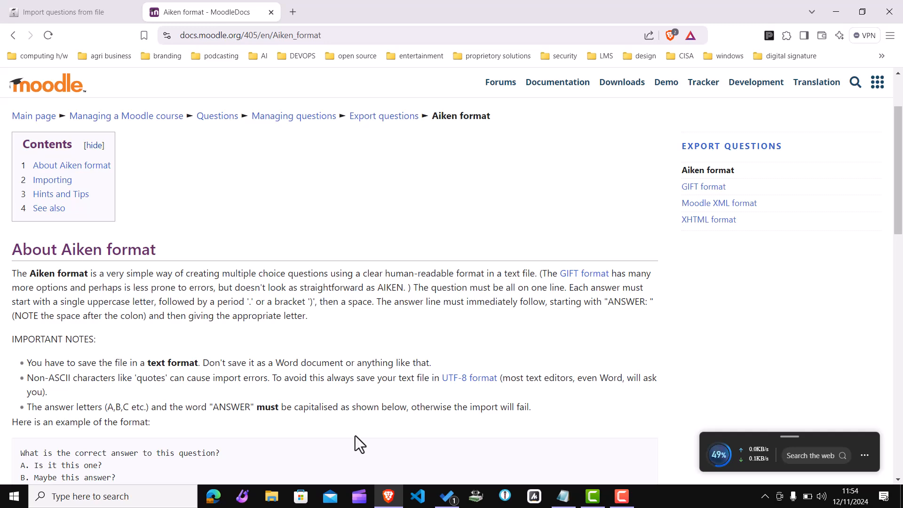
{"action": "left_click", "coordinate": [566, 502]}
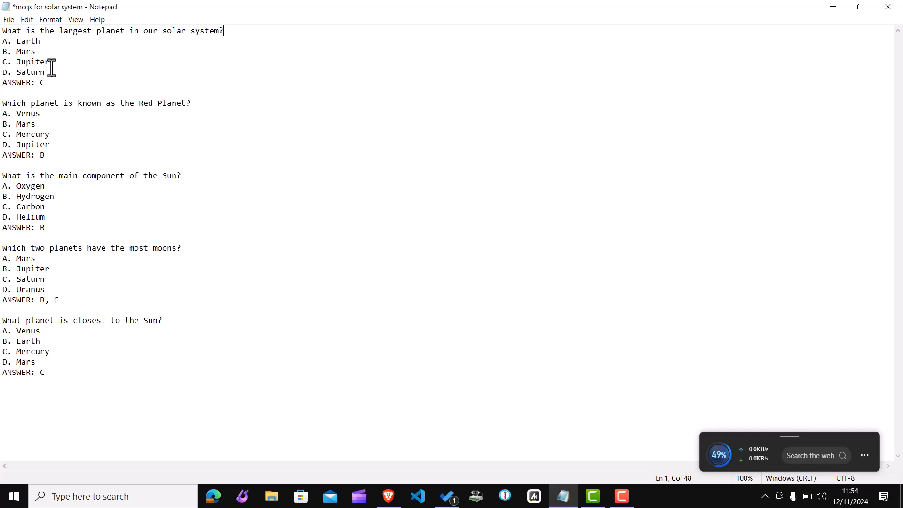
{"action": "left_click_drag", "start_coordinate": [55, 82], "coordinate": [2, 83]}
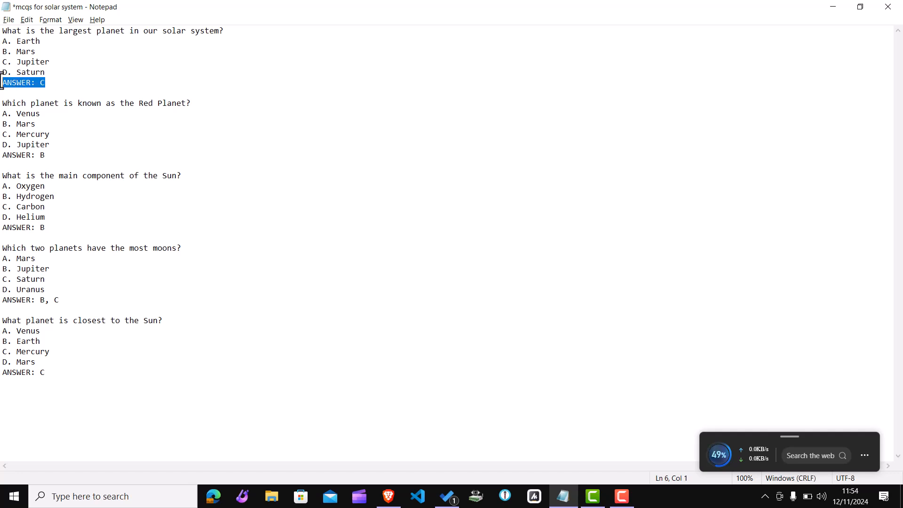
{"action": "left_click", "coordinate": [62, 76]}
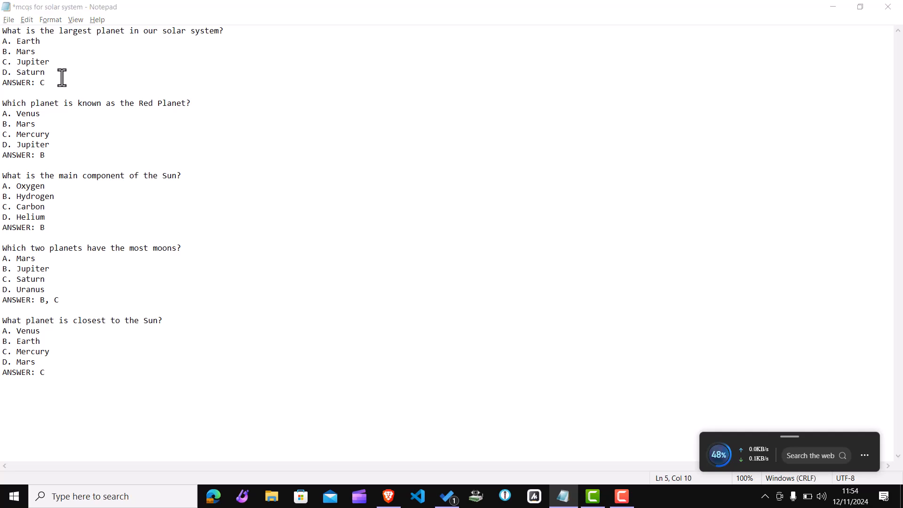
{"action": "key", "text": "alt+Tab"}
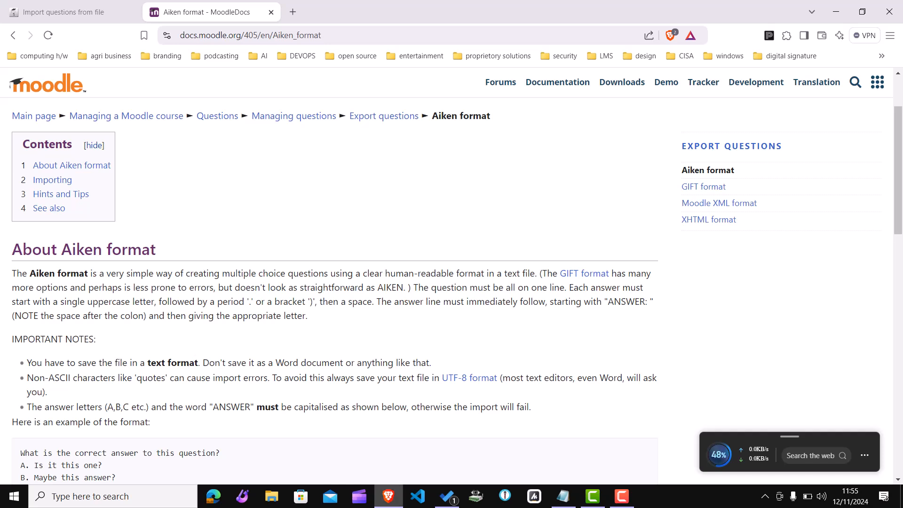
Step: Read the Aiken format example questions and answer lines in the documentation
{"action": "mouse_move", "coordinate": [560, 503]}
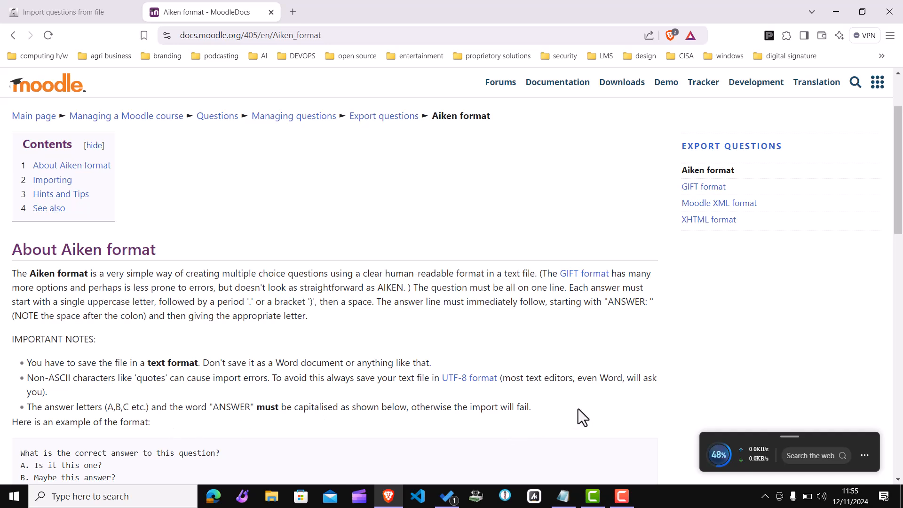
{"action": "scroll", "coordinate": [577, 408], "scroll_direction": "down", "scroll_amount": 4}
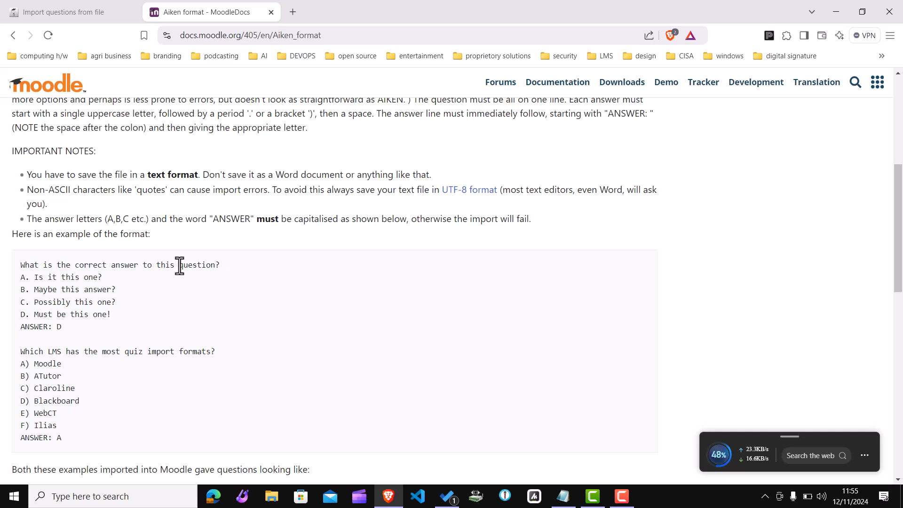
{"action": "left_click_drag", "start_coordinate": [220, 264], "coordinate": [46, 245]}
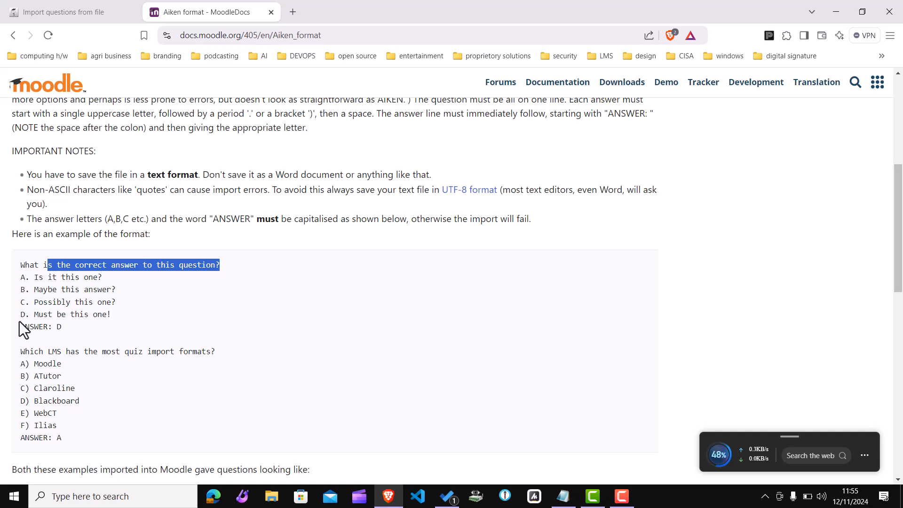
{"action": "left_click_drag", "start_coordinate": [62, 327], "coordinate": [12, 324]}
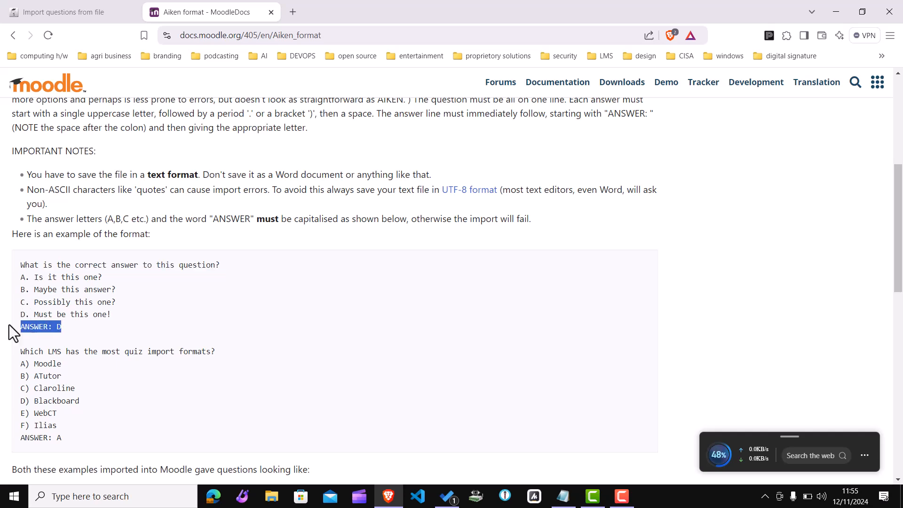
{"action": "left_click", "coordinate": [24, 328]}
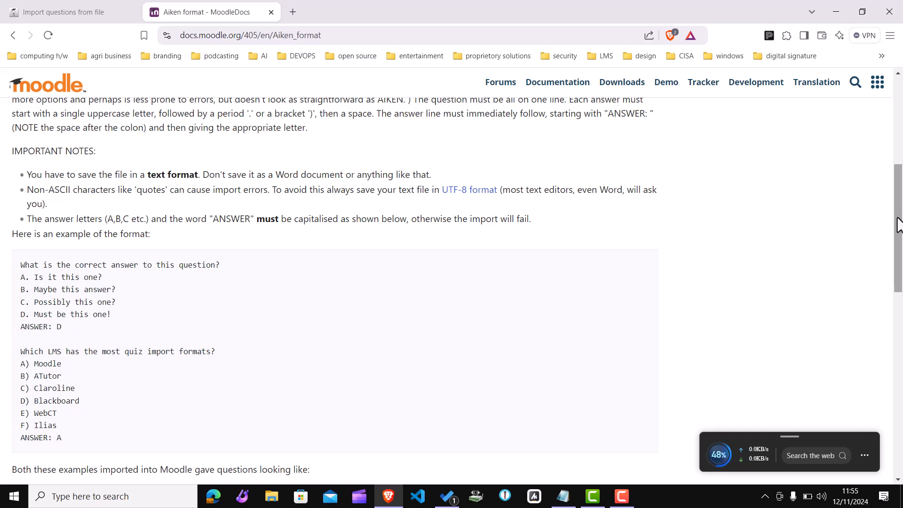
{"action": "left_click_drag", "start_coordinate": [898, 225], "coordinate": [216, 6]}
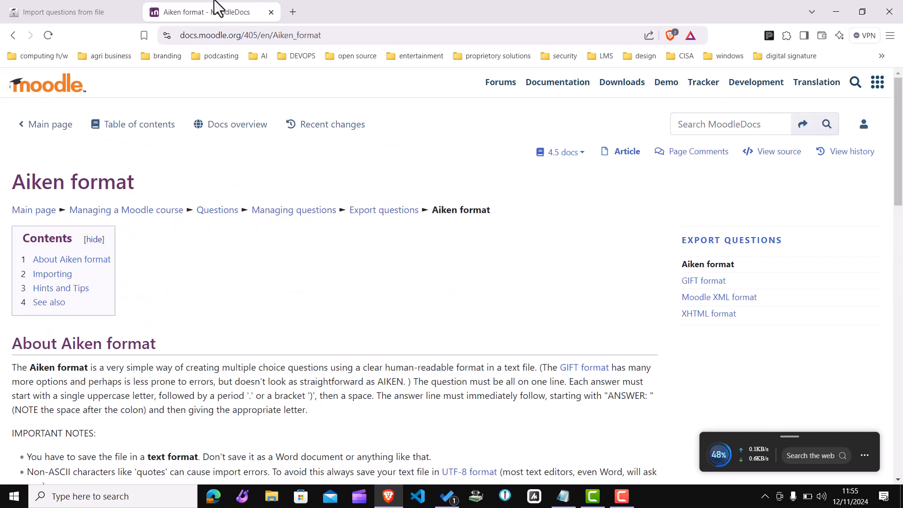
Step: Select Aiken format and set the import category to Default for DEMO MCQ AIKEN FORMAT QUIZ
{"action": "left_click", "coordinate": [24, 9]}
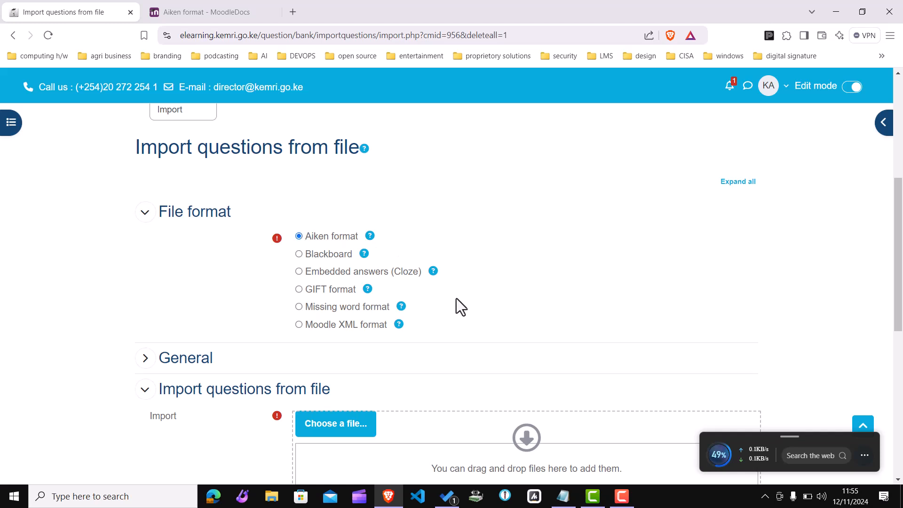
{"action": "scroll", "coordinate": [898, 207], "scroll_direction": "down", "scroll_amount": 3}
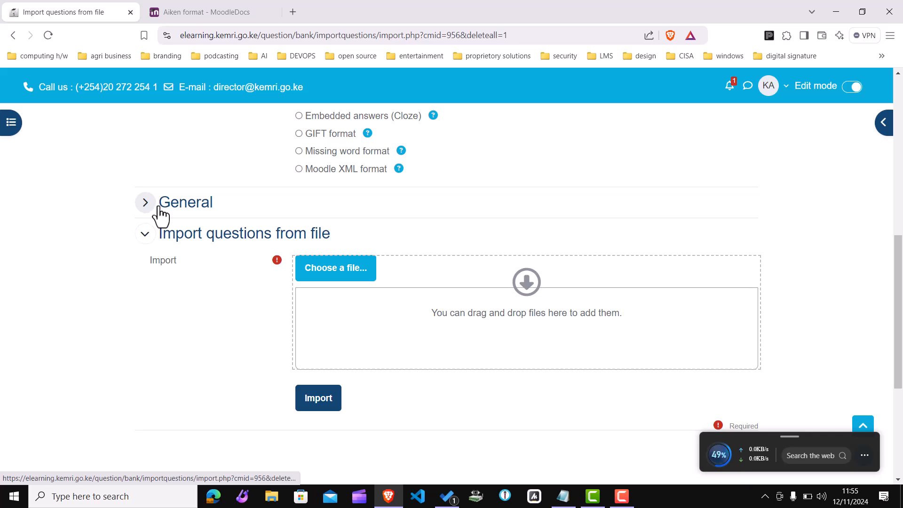
{"action": "left_click", "coordinate": [146, 203]}
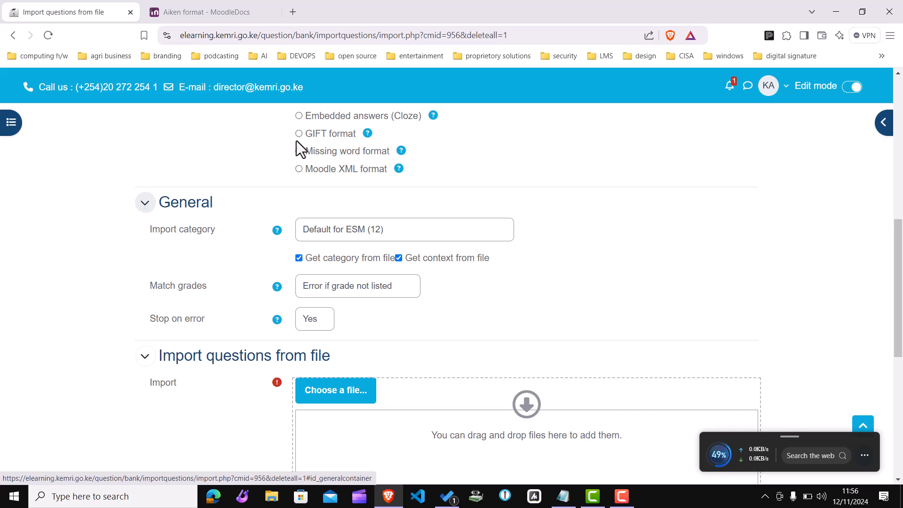
{"action": "left_click", "coordinate": [385, 233]}
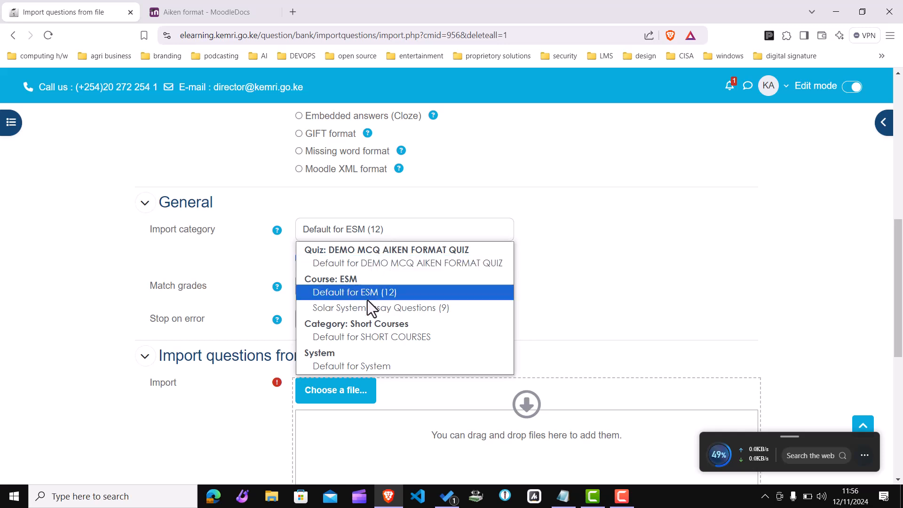
{"action": "left_click", "coordinate": [374, 263]}
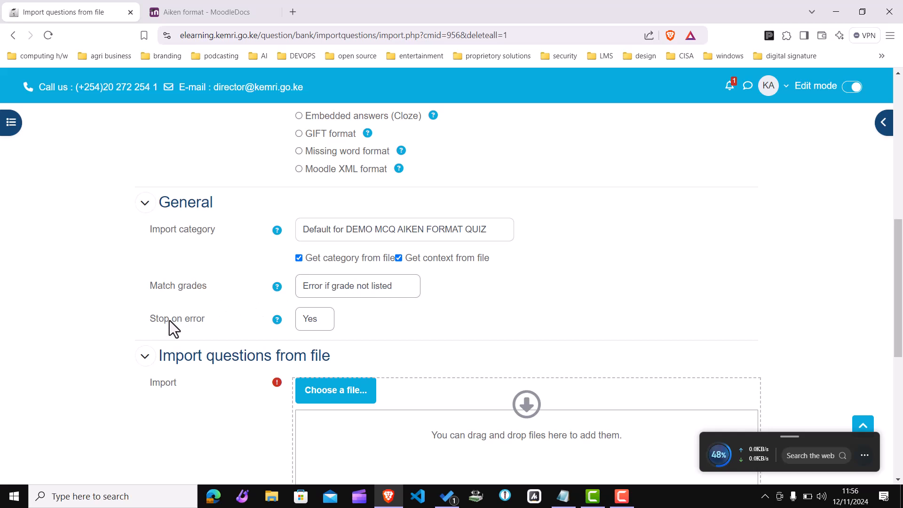
Step: View the help for Match grades and collapse the General section
{"action": "left_click", "coordinate": [277, 287]}
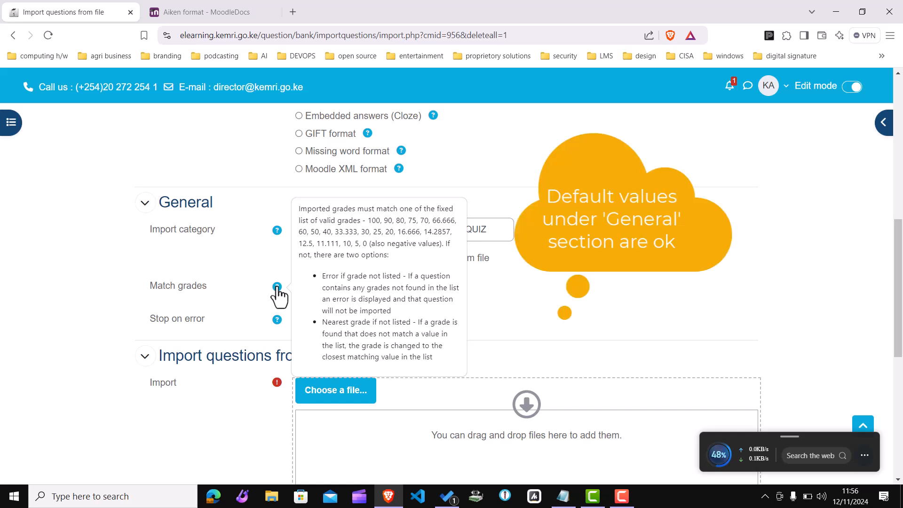
{"action": "left_click", "coordinate": [123, 271]}
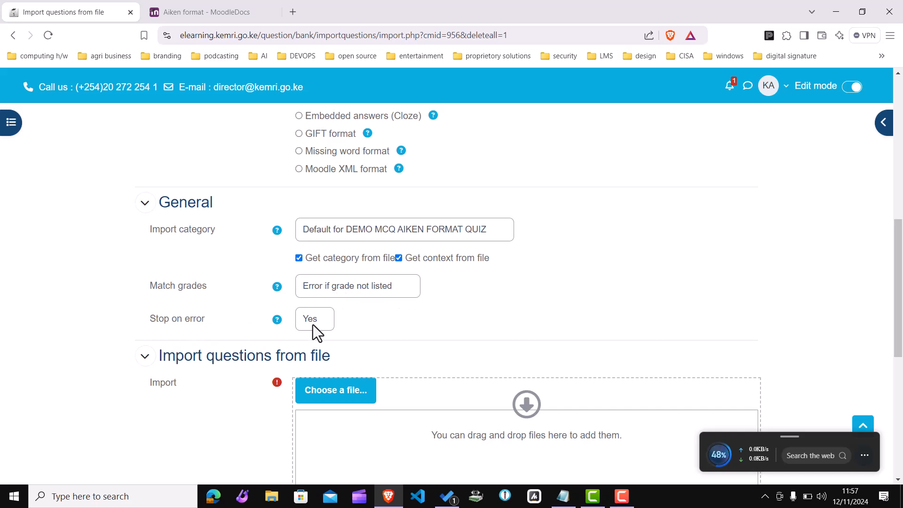
{"action": "left_click", "coordinate": [144, 204]}
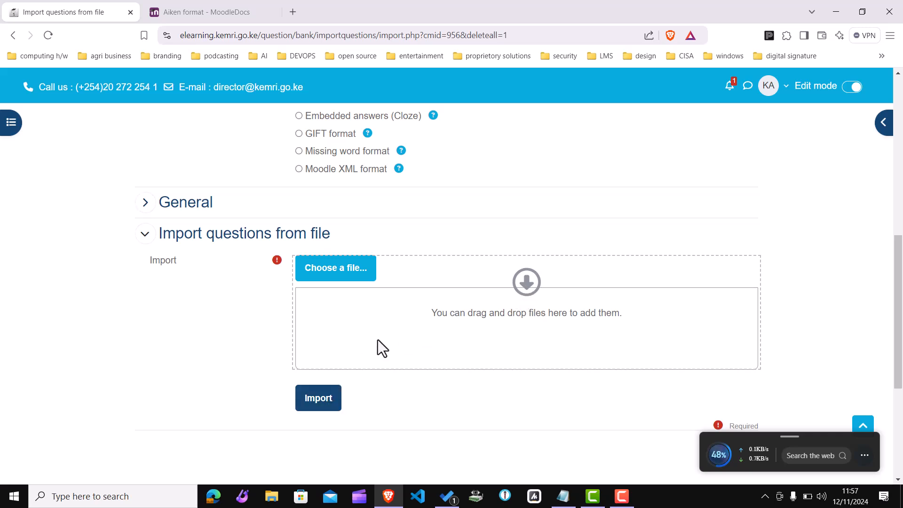
Step: Open the file mcqs for solar system AIKEN in the LMS Evaluation Workshop folder to check its contents
{"action": "left_click", "coordinate": [265, 501]}
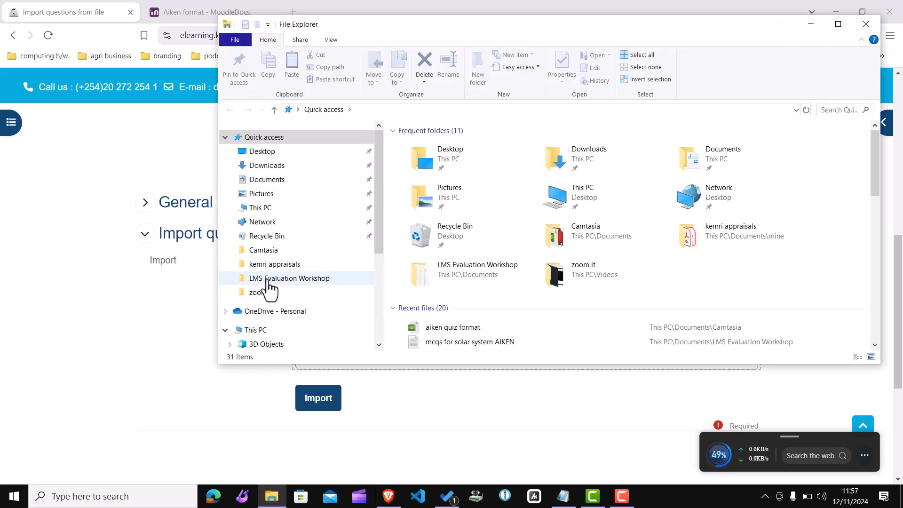
{"action": "left_click", "coordinate": [267, 283]}
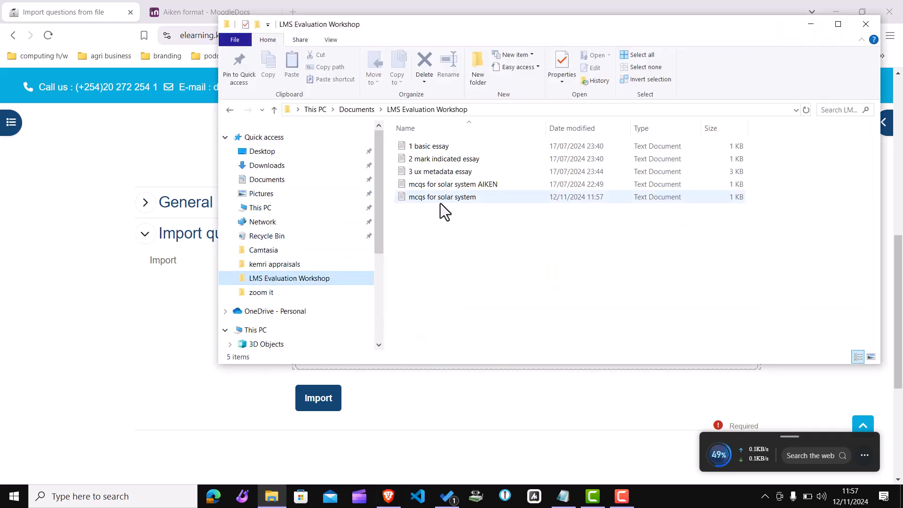
{"action": "left_click", "coordinate": [440, 199]}
{"action": "left_click", "coordinate": [475, 184]}
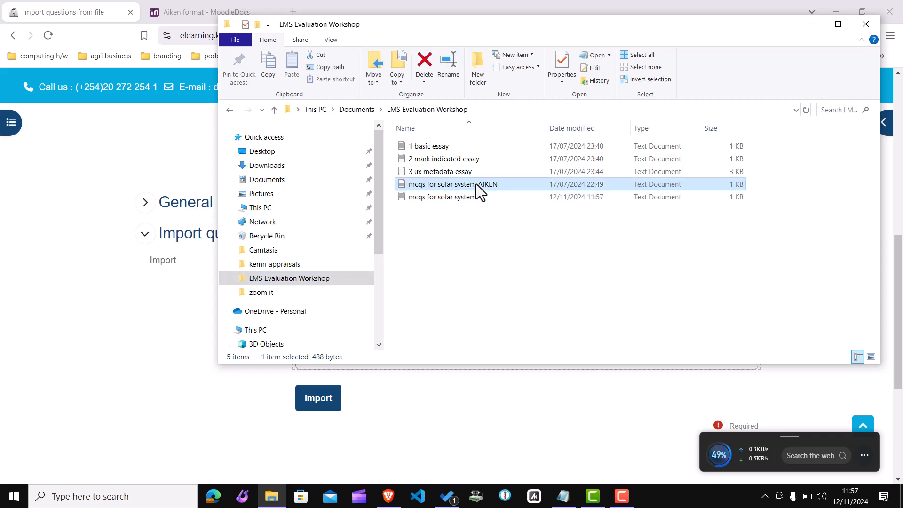
{"action": "double_click", "coordinate": [488, 184]}
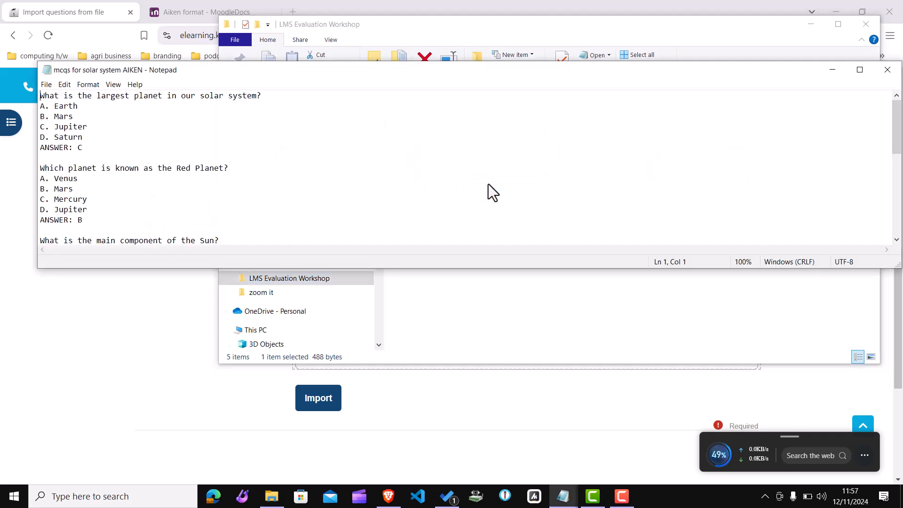
{"action": "left_click", "coordinate": [887, 70]}
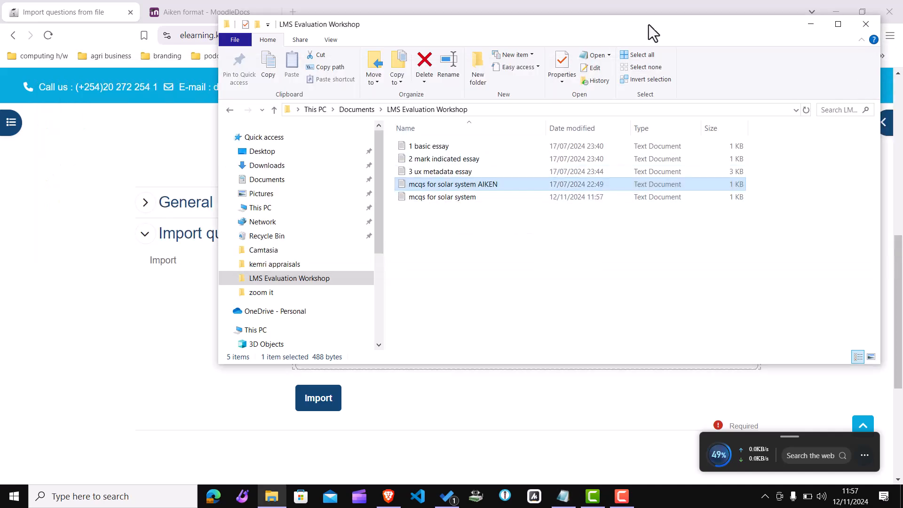
Step: Drop mcqs for solar system AIKEN.txt into the import file area and import it
{"action": "left_click_drag", "start_coordinate": [734, 26], "coordinate": [318, 46]}
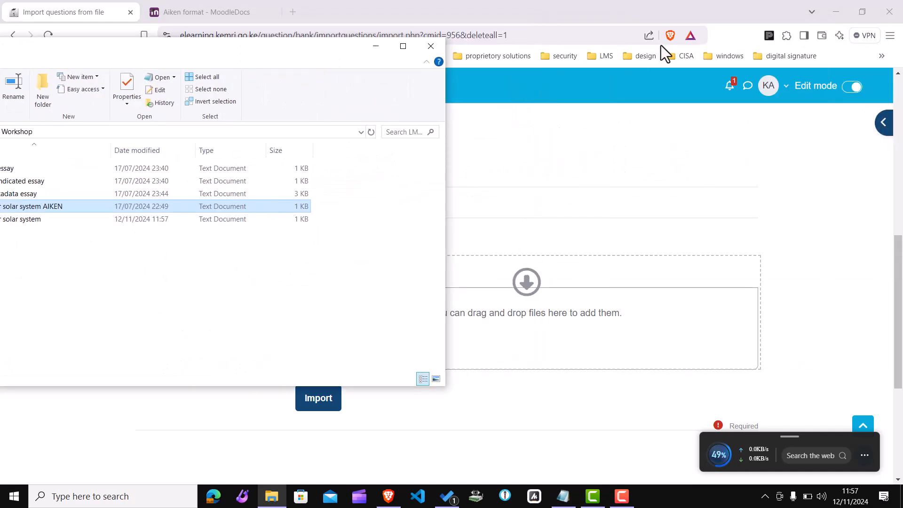
{"action": "left_click_drag", "start_coordinate": [136, 209], "coordinate": [562, 320]}
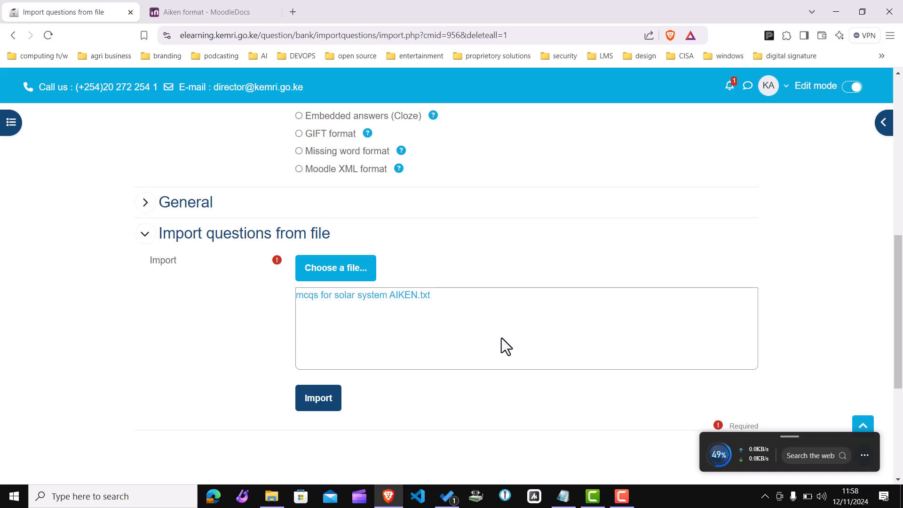
{"action": "left_click", "coordinate": [320, 410]}
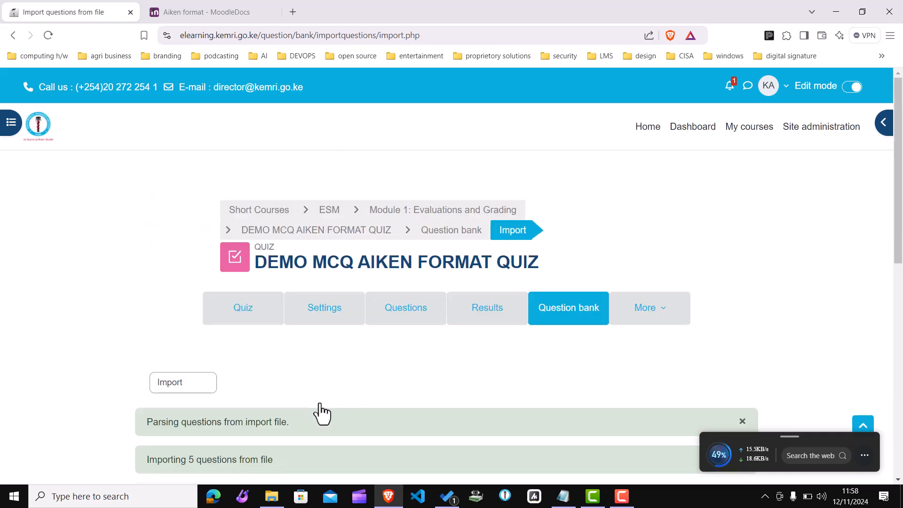
Step: Compare the imported questions with the text file's contents and continue to the question bank
{"action": "scroll", "coordinate": [430, 244], "scroll_direction": "down", "scroll_amount": 4}
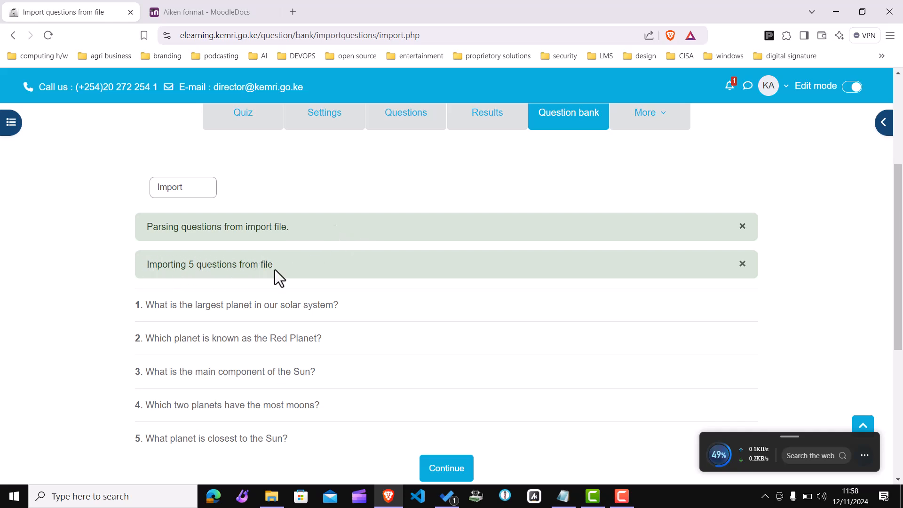
{"action": "left_click_drag", "start_coordinate": [896, 262], "coordinate": [901, 310]}
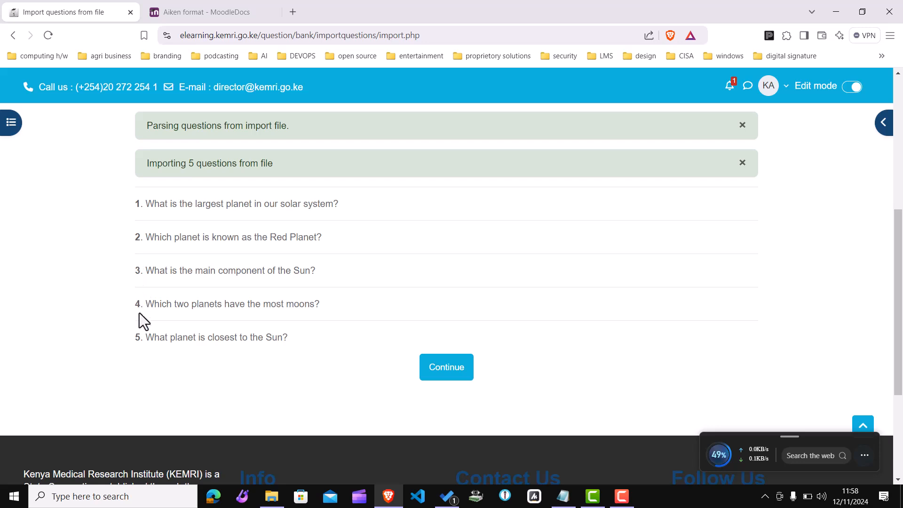
{"action": "left_click", "coordinate": [563, 496]}
{"action": "left_click_drag", "start_coordinate": [52, 373], "coordinate": [2, 26]}
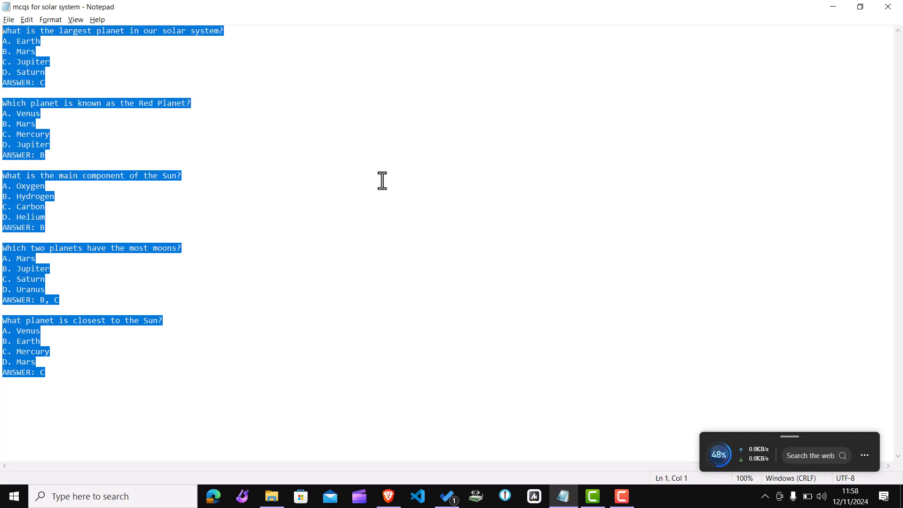
{"action": "key", "text": "alt+Tab"}
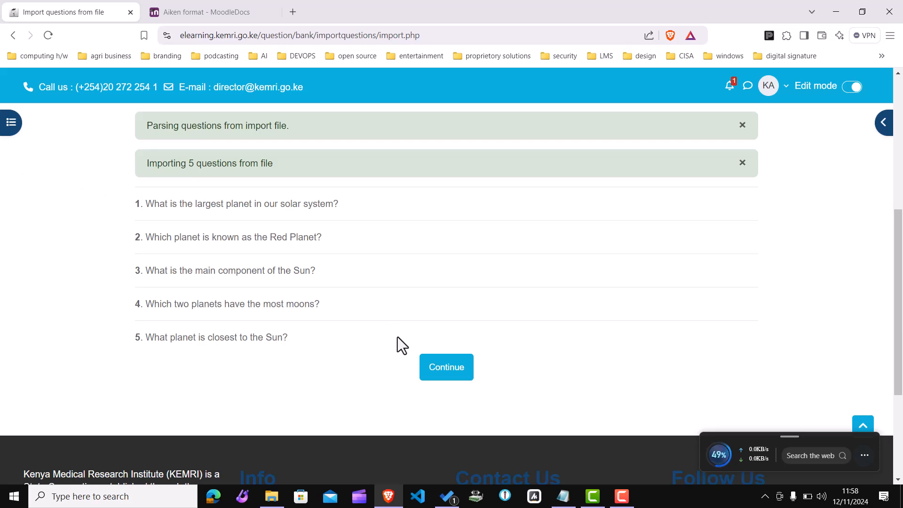
{"action": "left_click", "coordinate": [448, 372]}
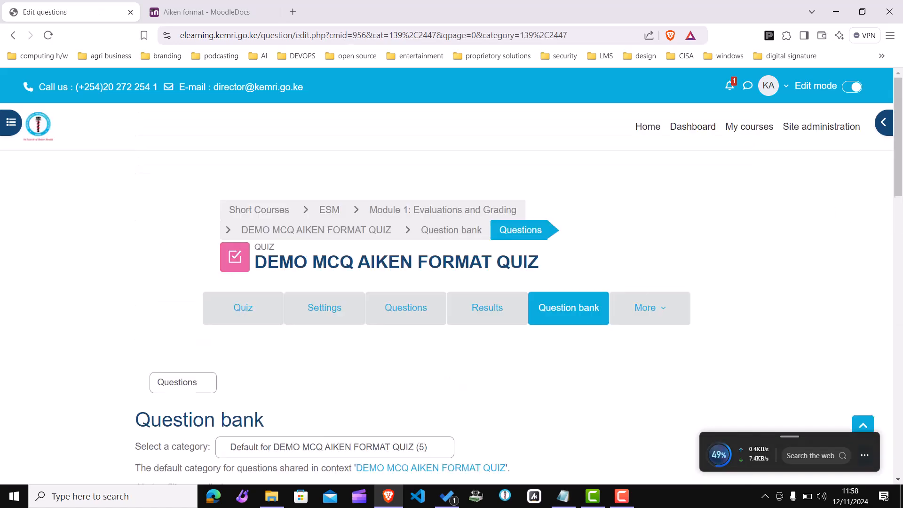
Step: Scroll through the question bank to review the imported solar system questions
{"action": "scroll", "coordinate": [899, 207], "scroll_direction": "down", "scroll_amount": 5}
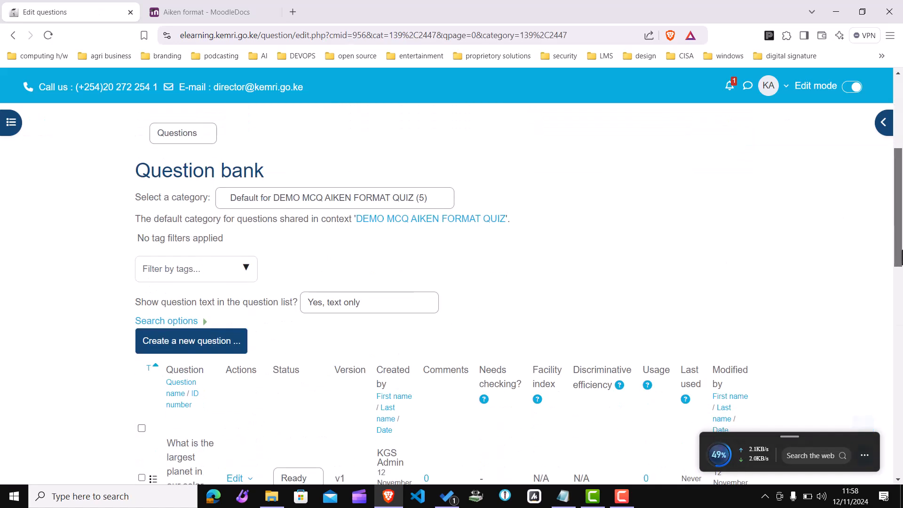
{"action": "left_click_drag", "start_coordinate": [902, 251], "coordinate": [902, 251]}
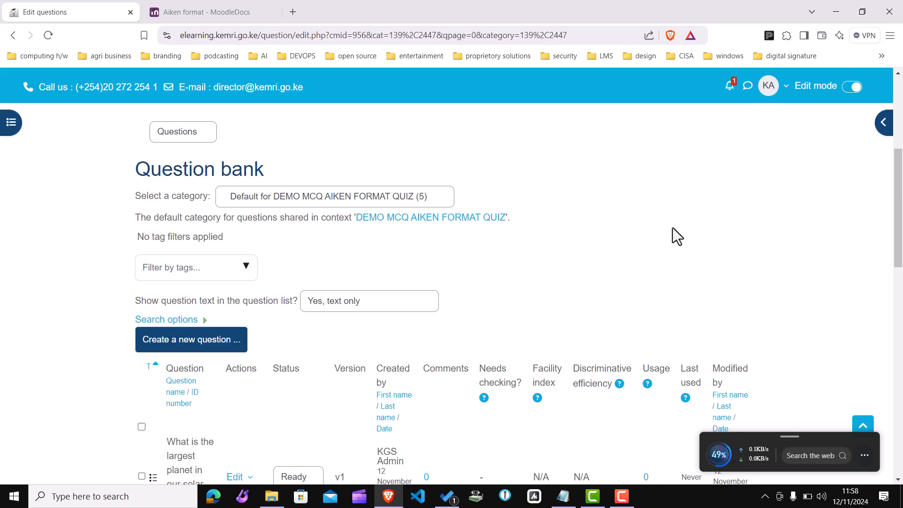
{"action": "left_click_drag", "start_coordinate": [900, 239], "coordinate": [901, 282]}
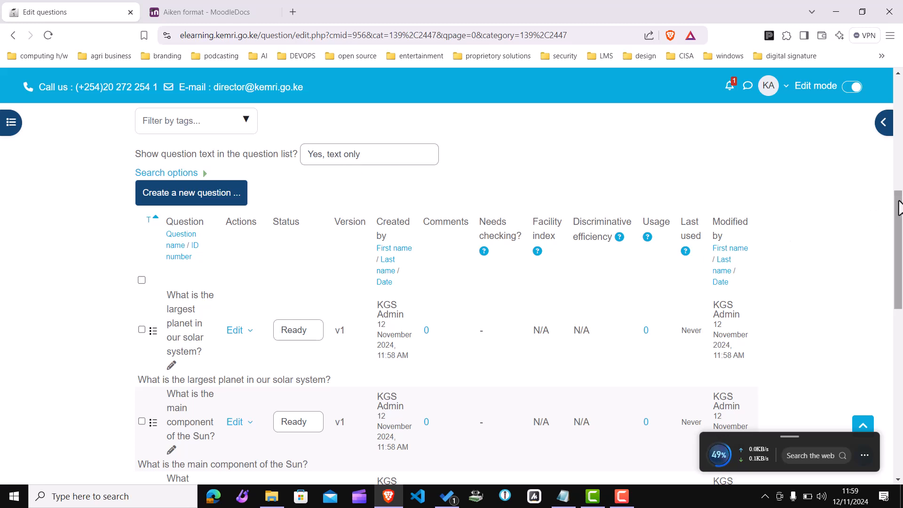
{"action": "left_click_drag", "start_coordinate": [901, 217], "coordinate": [901, 319]}
{"action": "scroll", "coordinate": [428, 256], "scroll_direction": "up", "scroll_amount": 5}
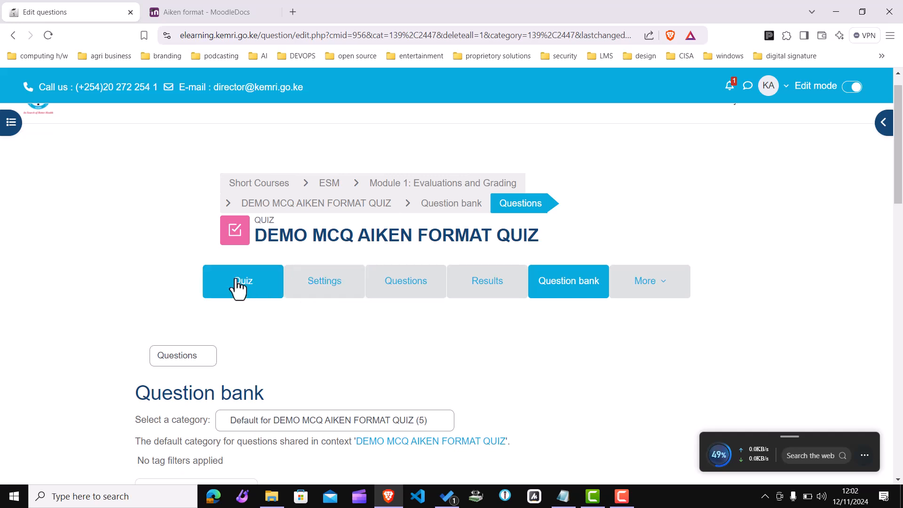
Step: Open the quiz's question editing page and choose to add questions from the question bank
{"action": "left_click", "coordinate": [237, 285]}
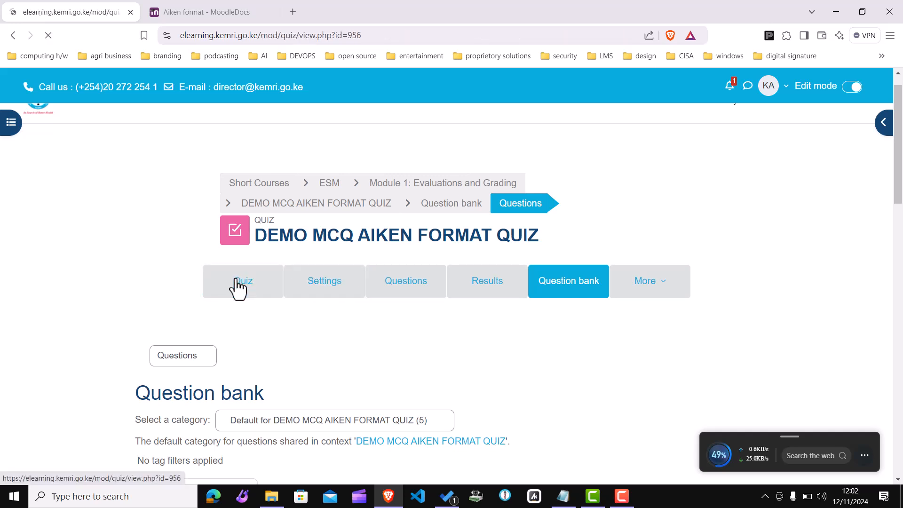
{"action": "left_click_drag", "start_coordinate": [900, 264], "coordinate": [901, 341]}
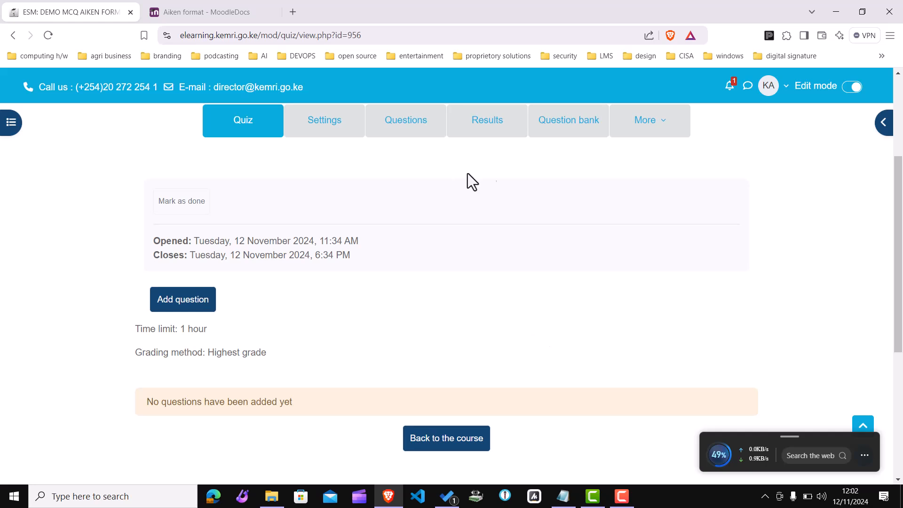
{"action": "left_click", "coordinate": [196, 304]}
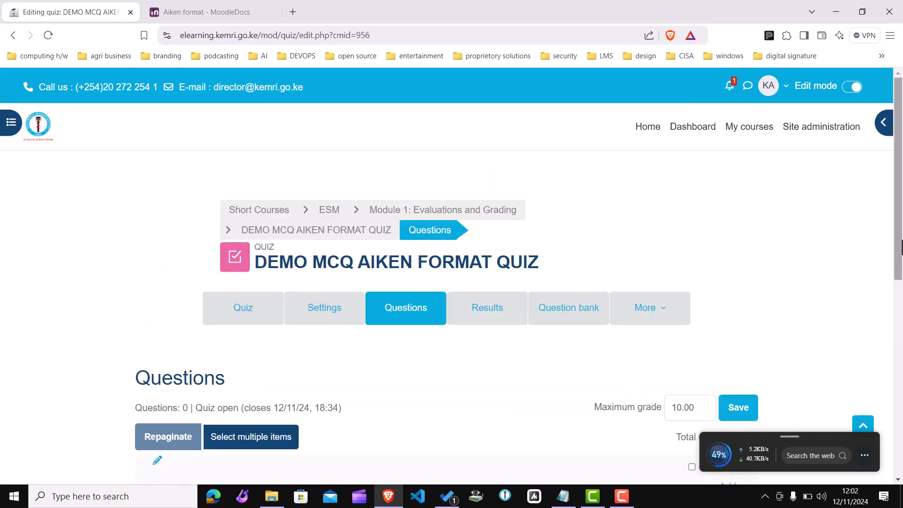
{"action": "left_click_drag", "start_coordinate": [899, 250], "coordinate": [898, 348]}
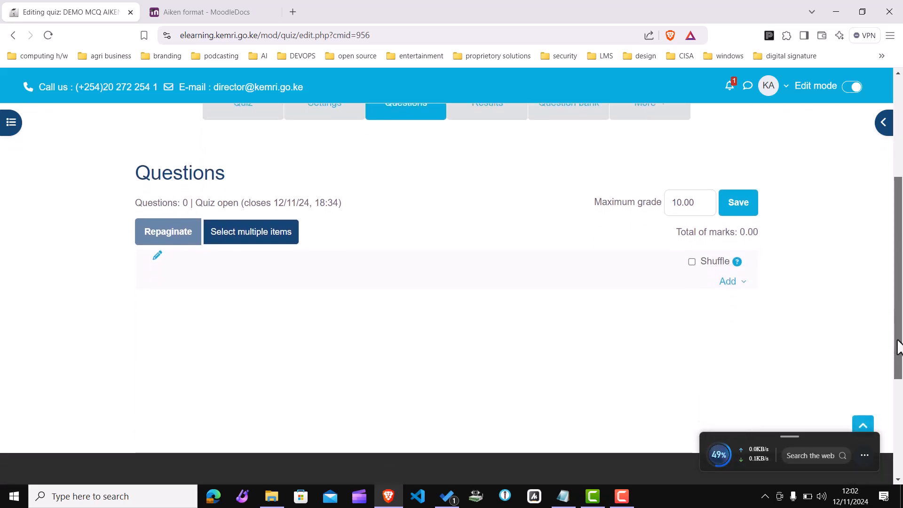
{"action": "left_click", "coordinate": [743, 283]}
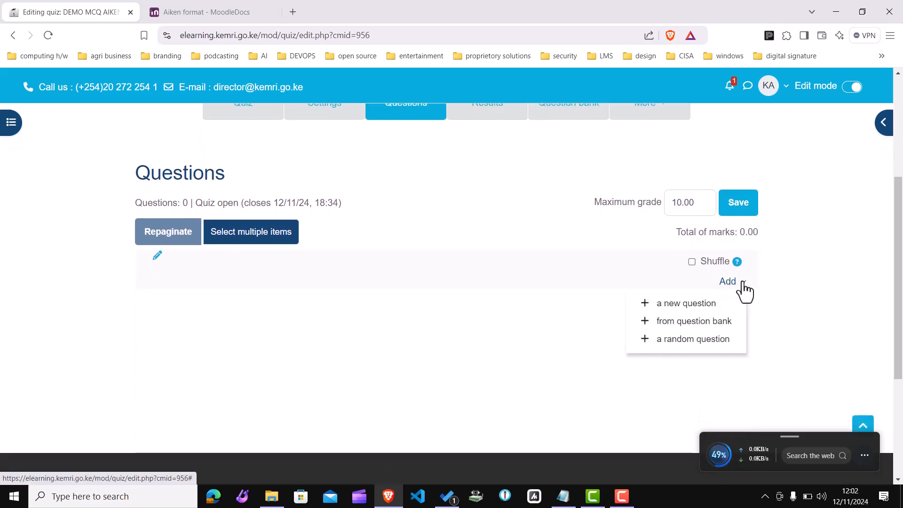
{"action": "left_click", "coordinate": [671, 330]}
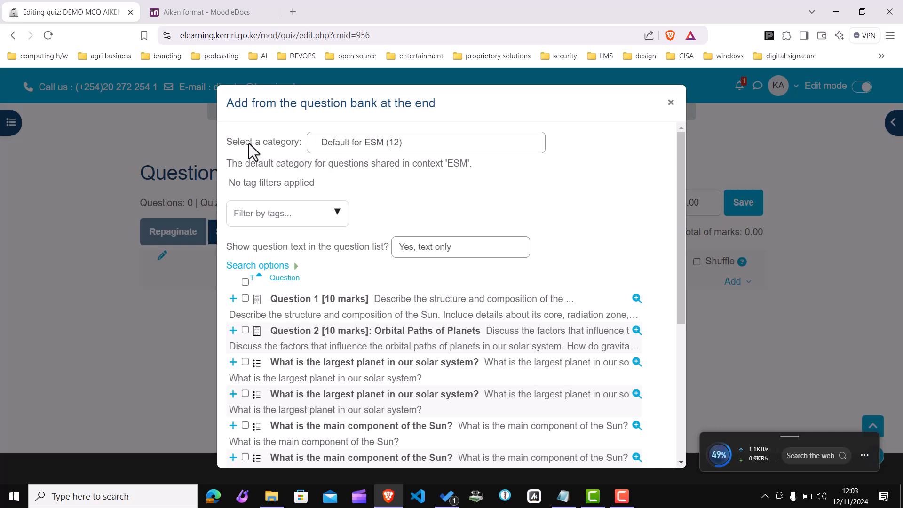
Step: Switch to the Default for DEMO MCQ AIKEN FORMAT QUIZ category, select all its questions and add them to the quiz
{"action": "left_click", "coordinate": [410, 146]}
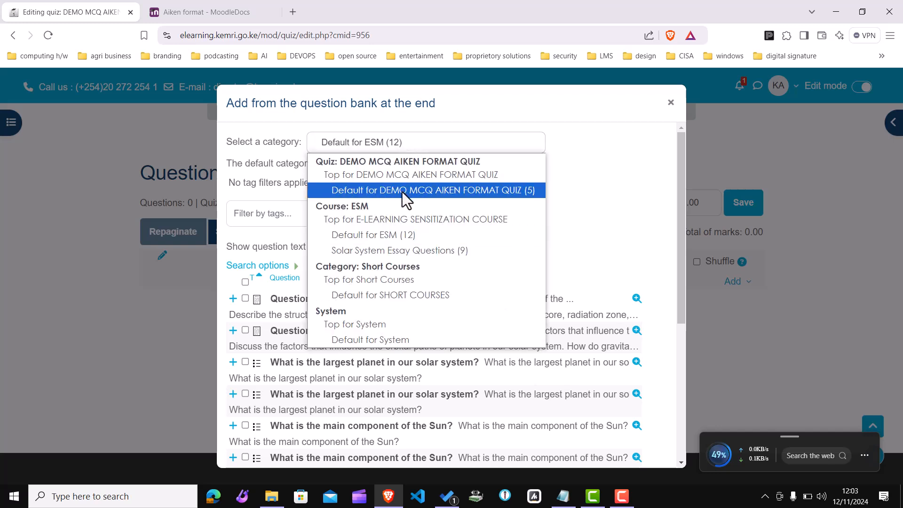
{"action": "left_click", "coordinate": [482, 193]}
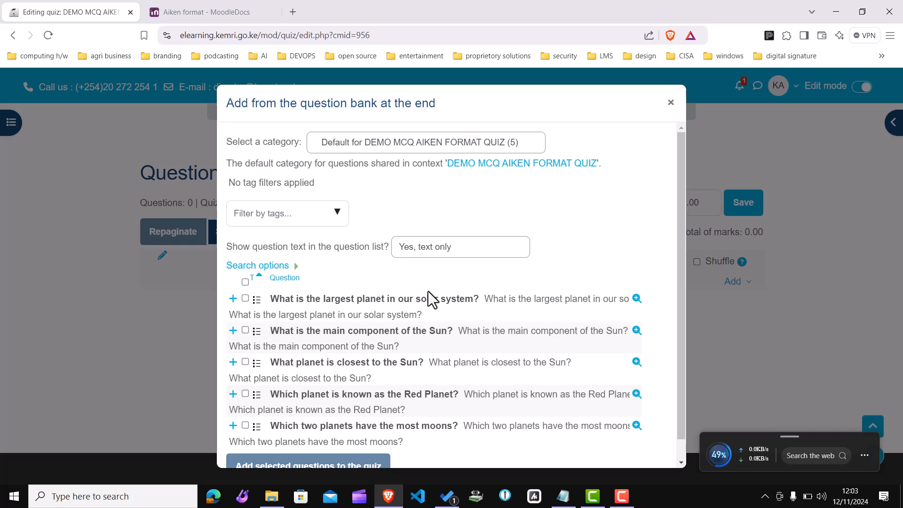
{"action": "left_click_drag", "start_coordinate": [679, 286], "coordinate": [680, 294]}
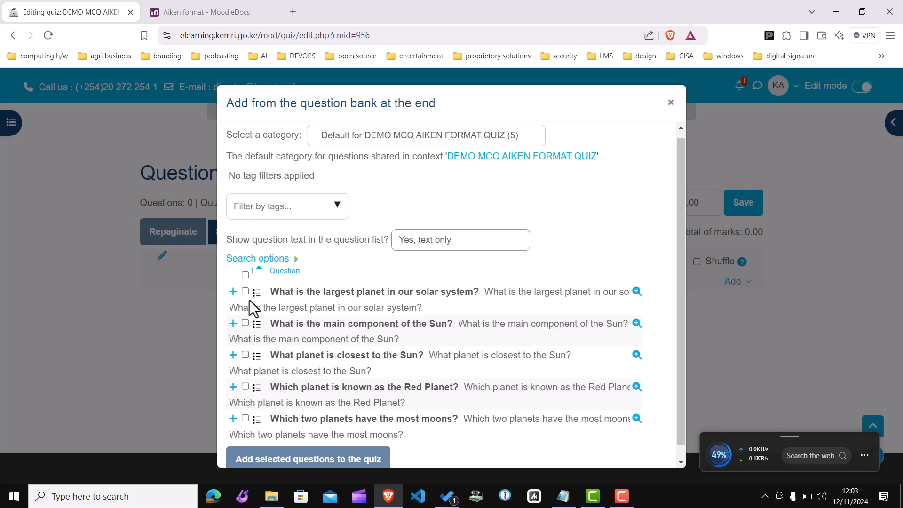
{"action": "left_click", "coordinate": [245, 274]}
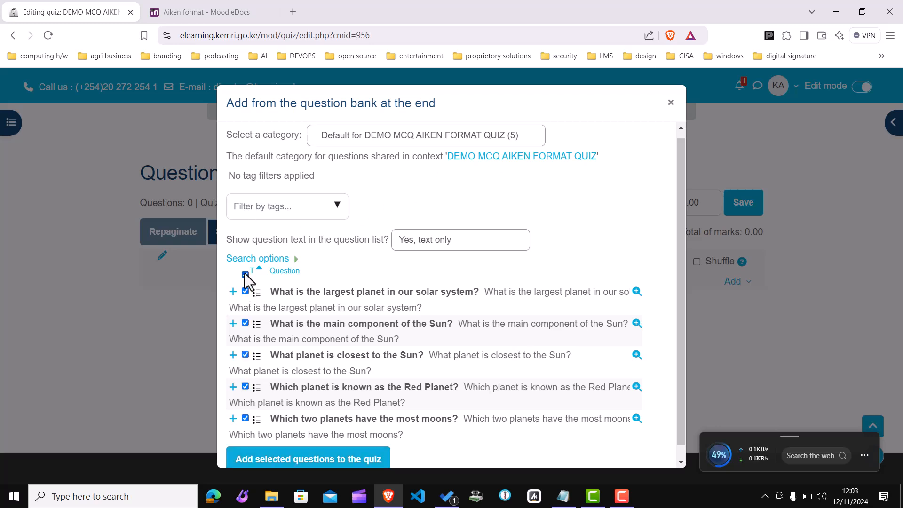
{"action": "left_click", "coordinate": [357, 465]}
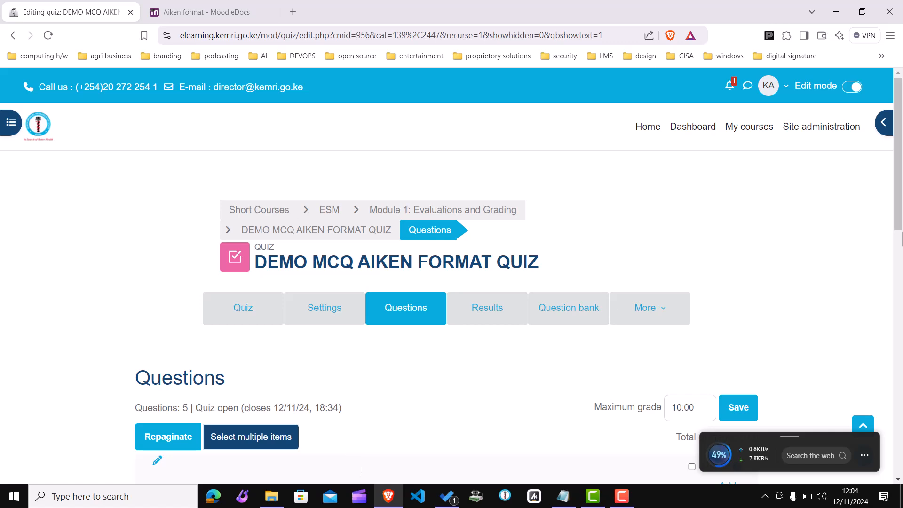
Step: Set the marks of the first two questions to 20.00 each
{"action": "left_click_drag", "start_coordinate": [901, 235], "coordinate": [897, 341]}
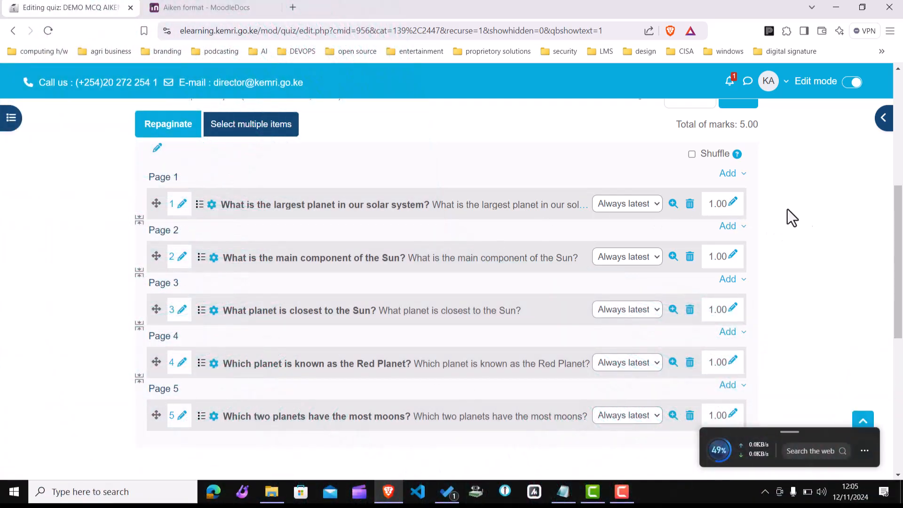
{"action": "left_click", "coordinate": [730, 205]}
{"action": "left_click", "coordinate": [690, 205]}
{"action": "key", "text": "BackSpace"}
{"action": "type", "text": "20"}
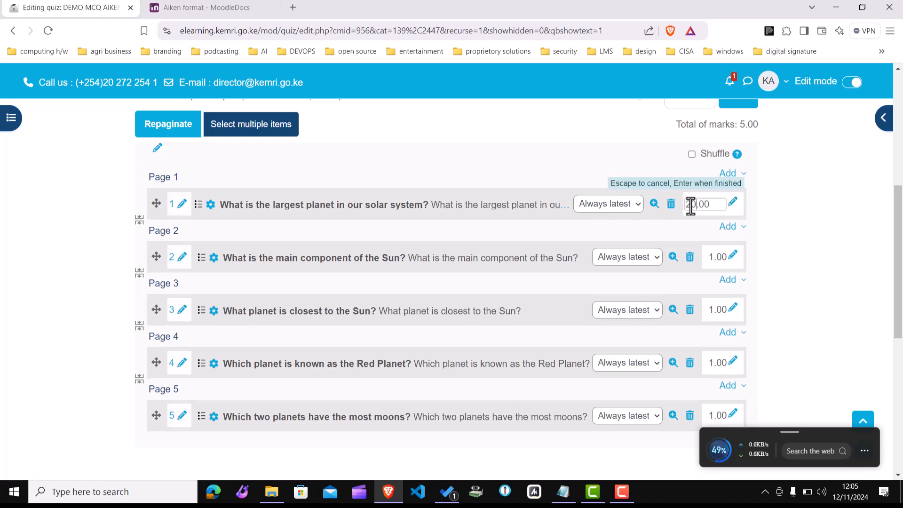
{"action": "key", "text": "Return"}
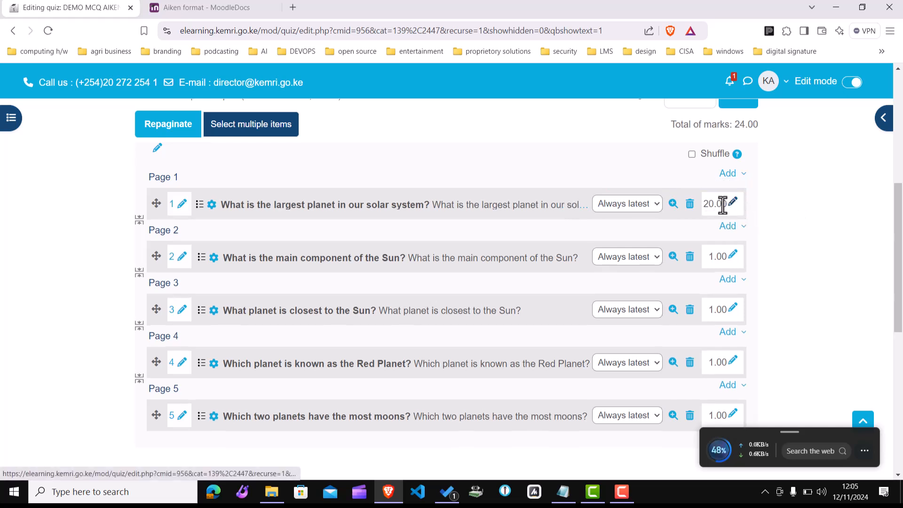
{"action": "left_click", "coordinate": [732, 257]}
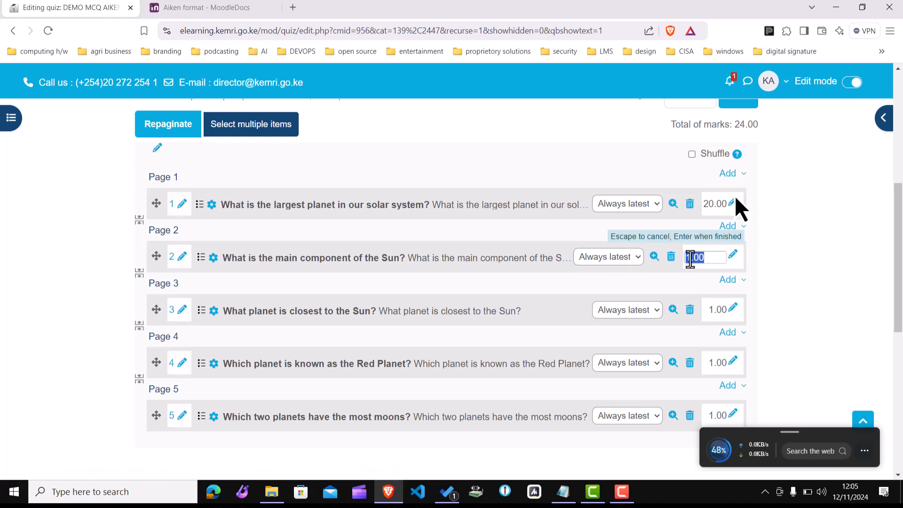
{"action": "type", "text": "20.00"}
{"action": "key", "text": "Return"}
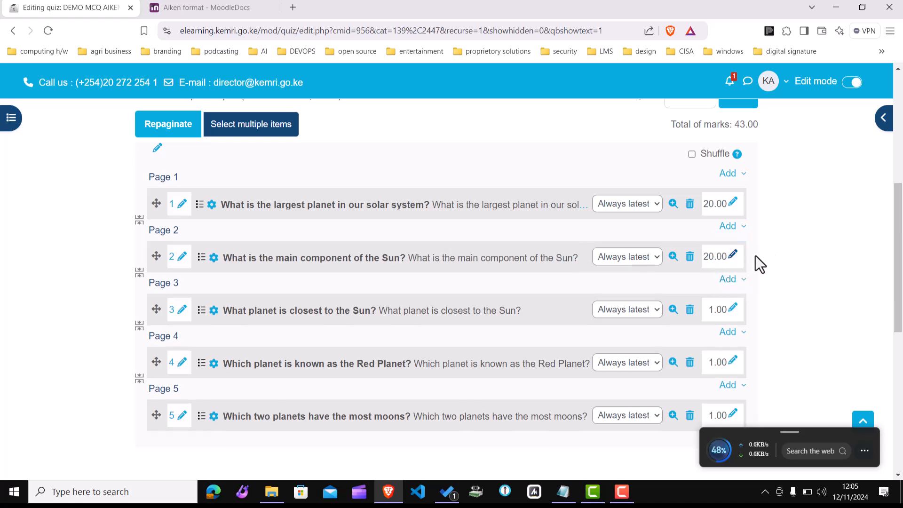
Step: Set the mark of the question about the planet closest to the Sun to 20.00
{"action": "left_click", "coordinate": [733, 314]}
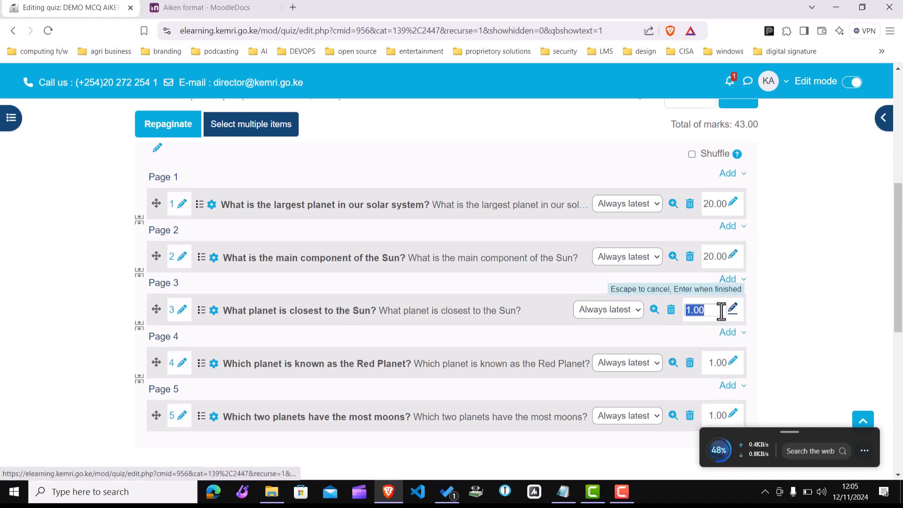
{"action": "left_click", "coordinate": [688, 313]}
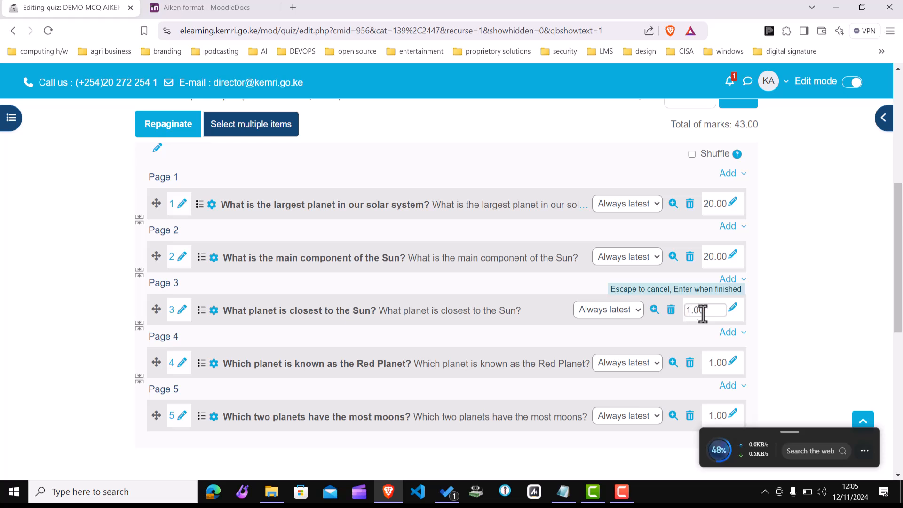
{"action": "key", "text": "BackSpace"}
{"action": "type", "text": "20"}
{"action": "key", "text": "Escape"}
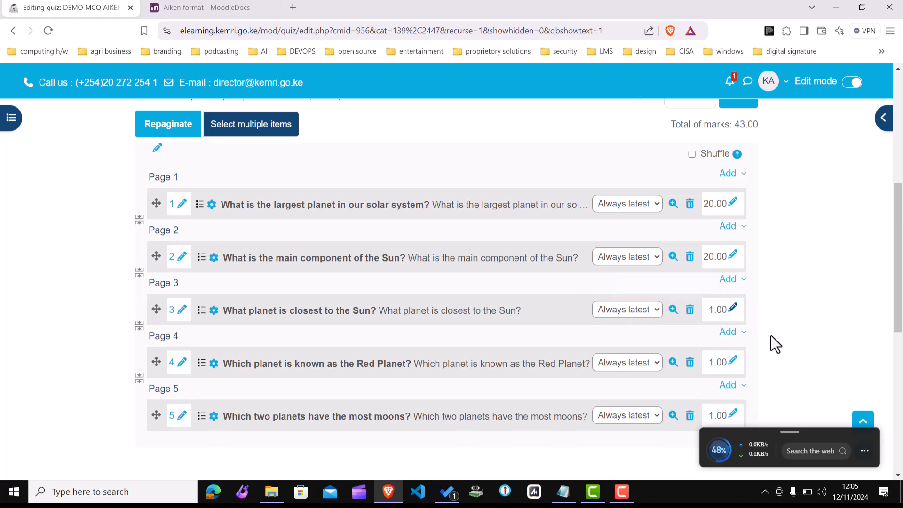
{"action": "left_click", "coordinate": [733, 309]}
{"action": "left_click", "coordinate": [689, 310]}
{"action": "type", "text": ".00"}
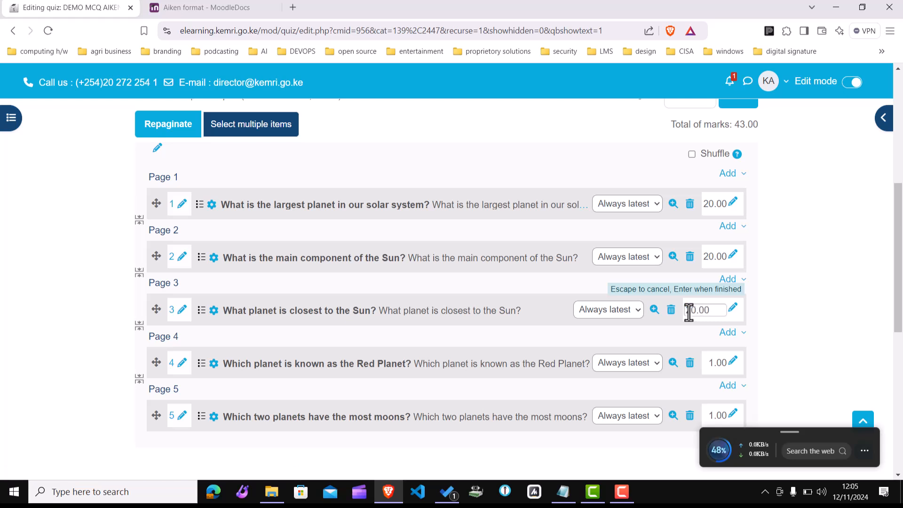
{"action": "key", "text": "Return"}
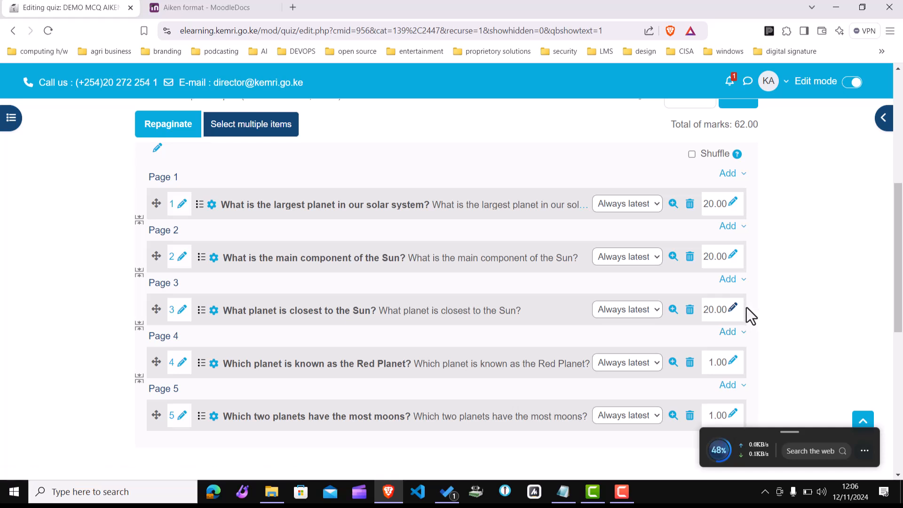
Step: Set the marks of the Red Planet and most-moons questions to 20.00 each
{"action": "left_click", "coordinate": [733, 361]}
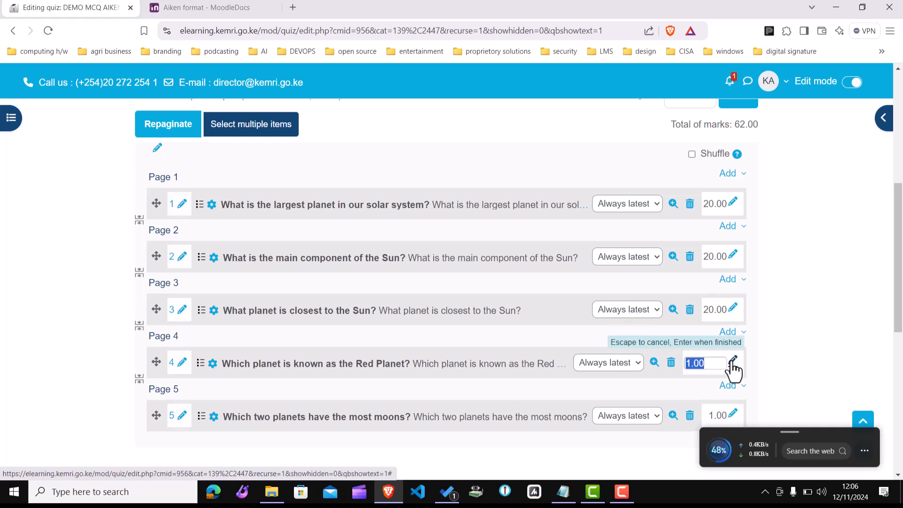
{"action": "left_click", "coordinate": [690, 365]}
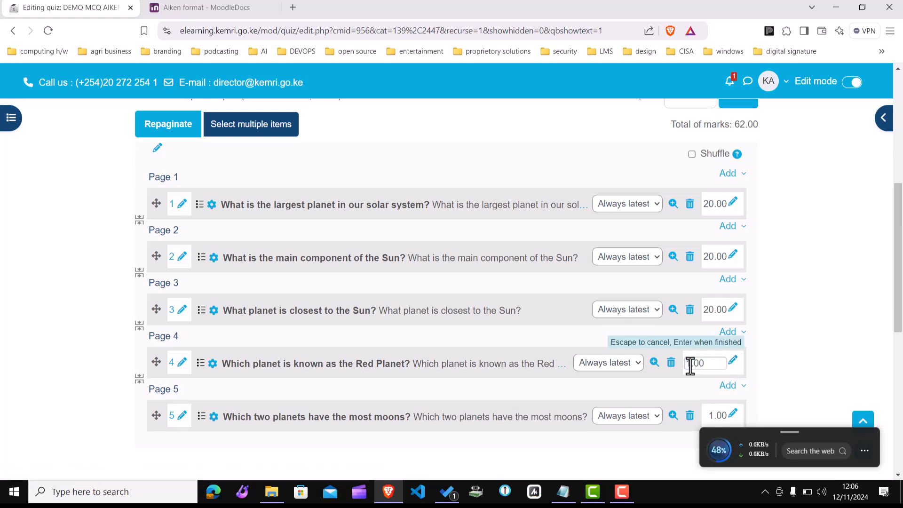
{"action": "key", "text": "BackSpace"}
{"action": "type", "text": "20"}
{"action": "key", "text": "Return"}
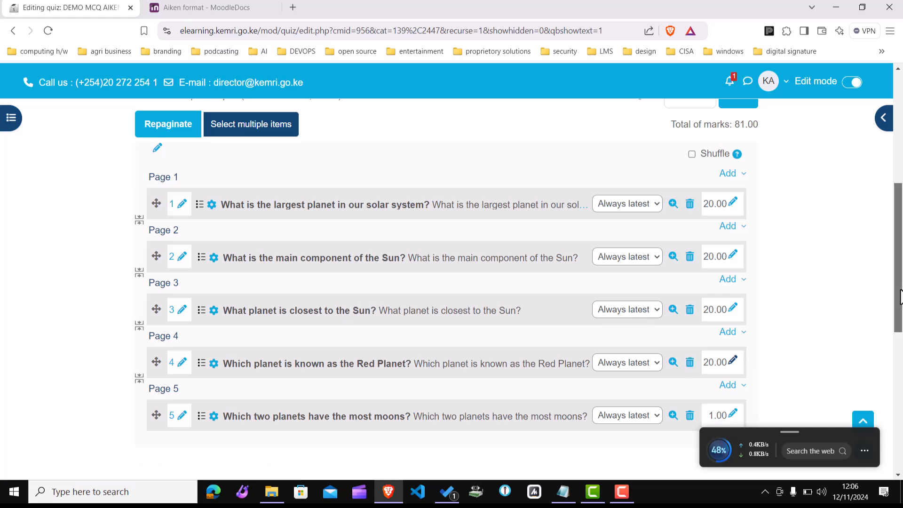
{"action": "left_click_drag", "start_coordinate": [899, 292], "coordinate": [896, 342]}
{"action": "left_click", "coordinate": [730, 275]}
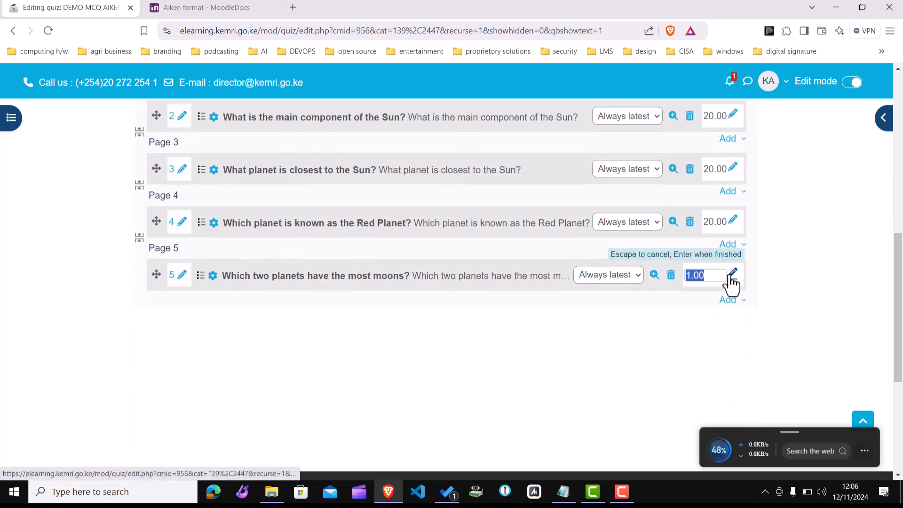
{"action": "left_click", "coordinate": [688, 275]}
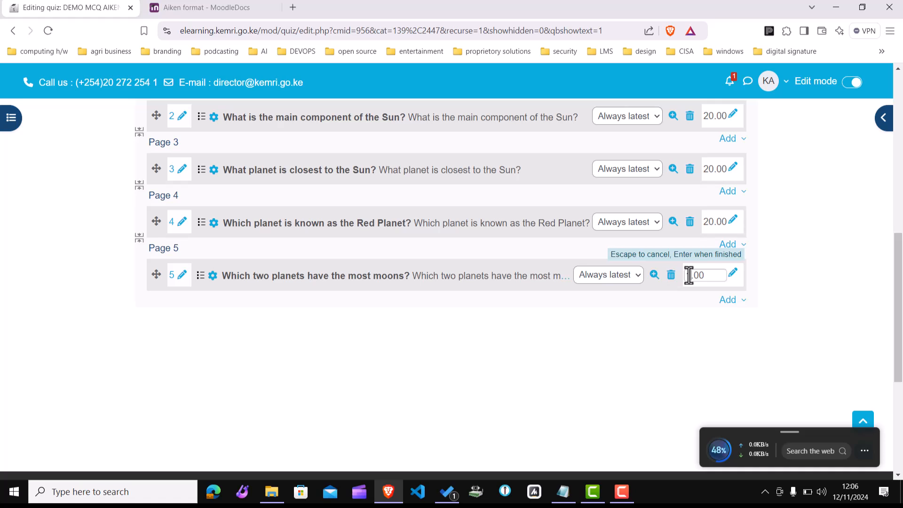
{"action": "key", "text": "BackSpace"}
{"action": "type", "text": "20"}
{"action": "key", "text": "Return"}
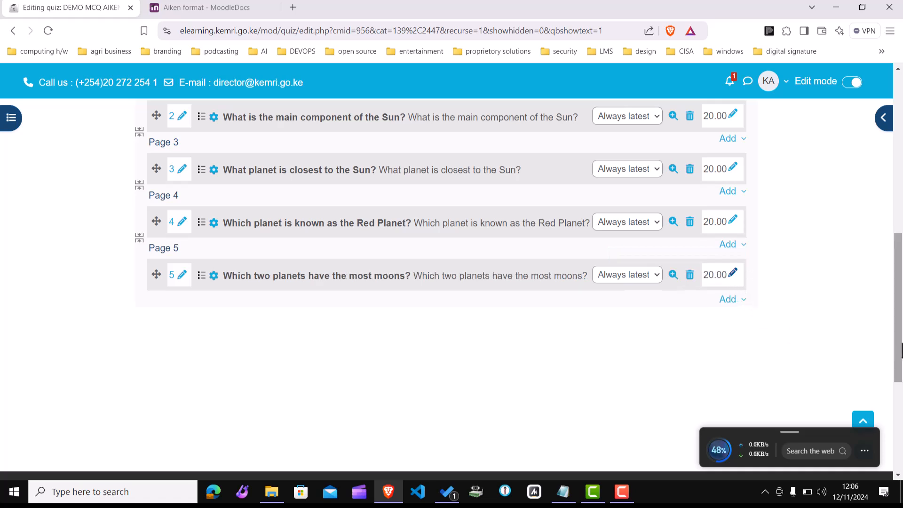
Step: Set the quiz's maximum grade to 100.00 and save it
{"action": "left_click_drag", "start_coordinate": [898, 329], "coordinate": [898, 298]}
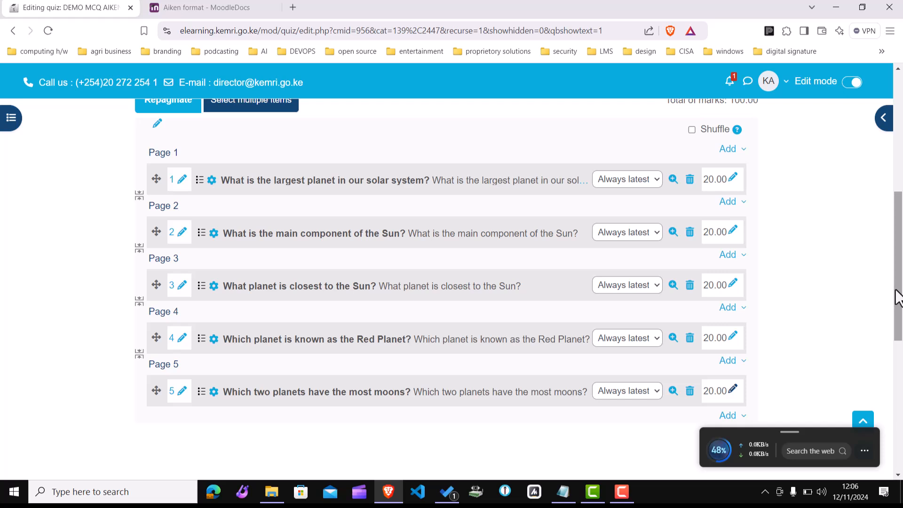
{"action": "scroll", "coordinate": [884, 254], "scroll_direction": "down", "scroll_amount": 2}
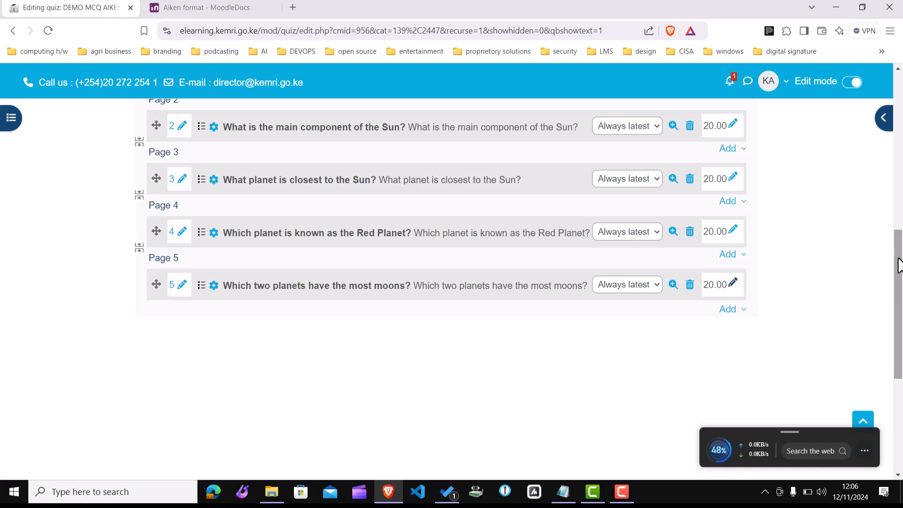
{"action": "left_click_drag", "start_coordinate": [898, 265], "coordinate": [898, 178]}
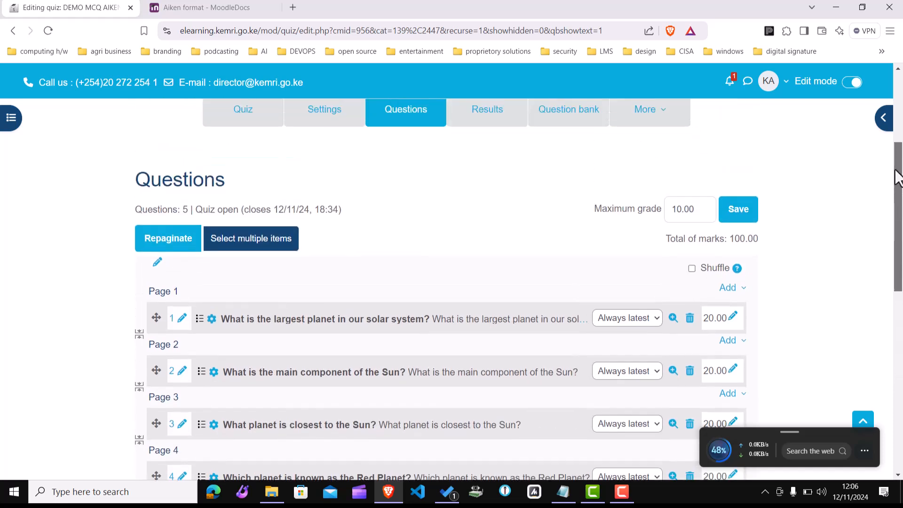
{"action": "left_click", "coordinate": [677, 211]}
{"action": "type", "text": "0"}
{"action": "left_click", "coordinate": [736, 213]}
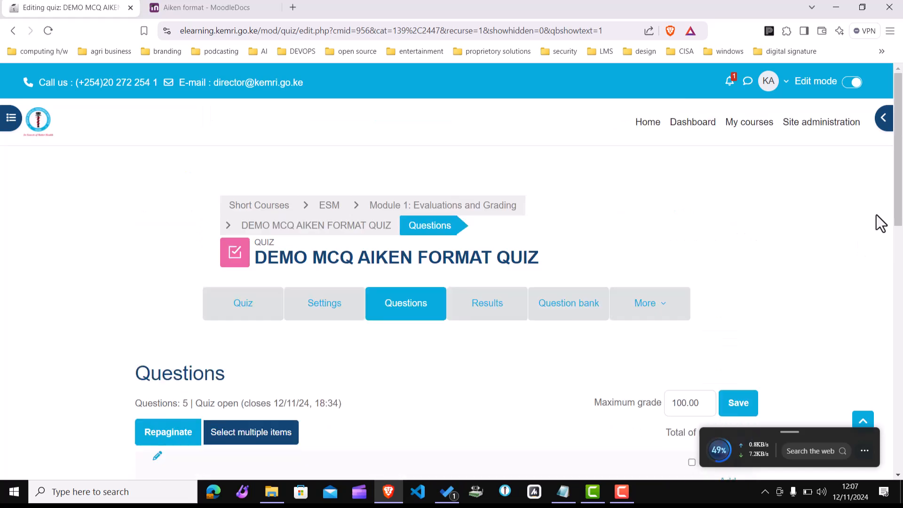
{"action": "left_click_drag", "start_coordinate": [895, 192], "coordinate": [900, 311]}
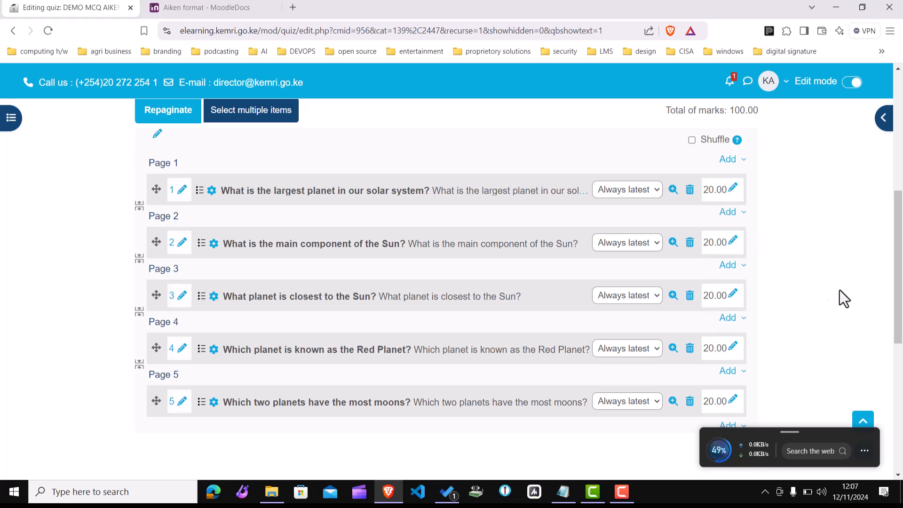
{"action": "left_click_drag", "start_coordinate": [899, 287], "coordinate": [898, 256]}
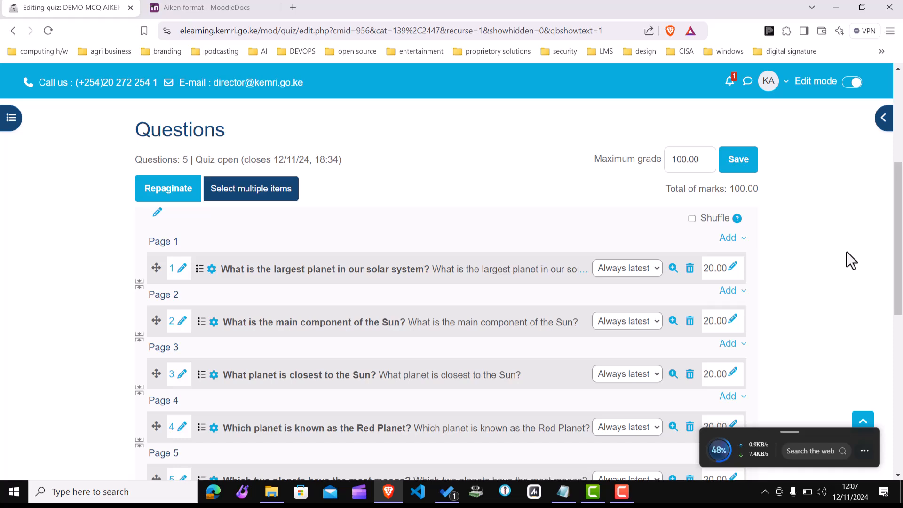
{"action": "left_click_drag", "start_coordinate": [900, 247], "coordinate": [891, 198]}
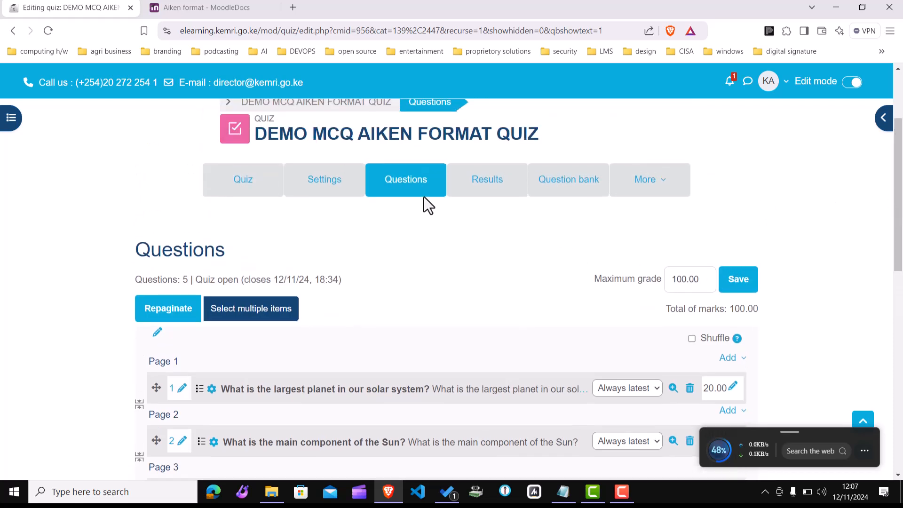
{"action": "left_click", "coordinate": [243, 186]}
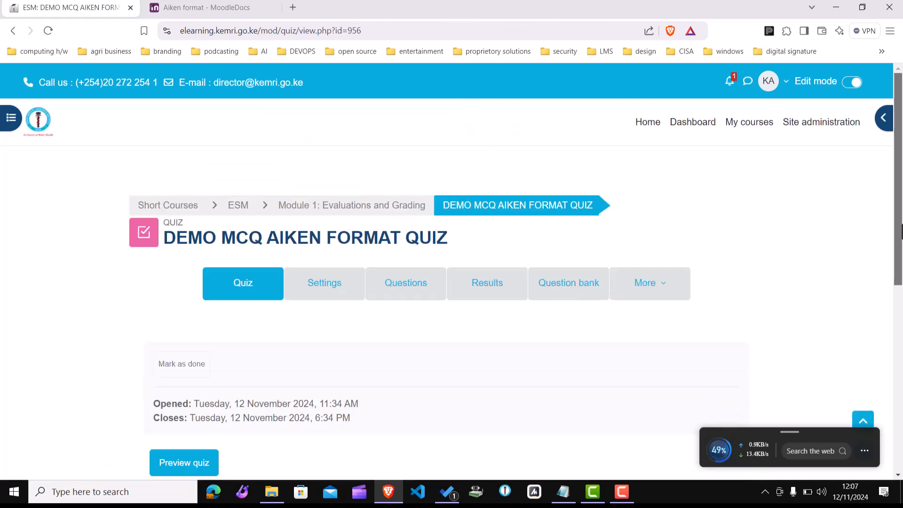
{"action": "scroll", "coordinate": [902, 230], "scroll_direction": "down", "scroll_amount": 4}
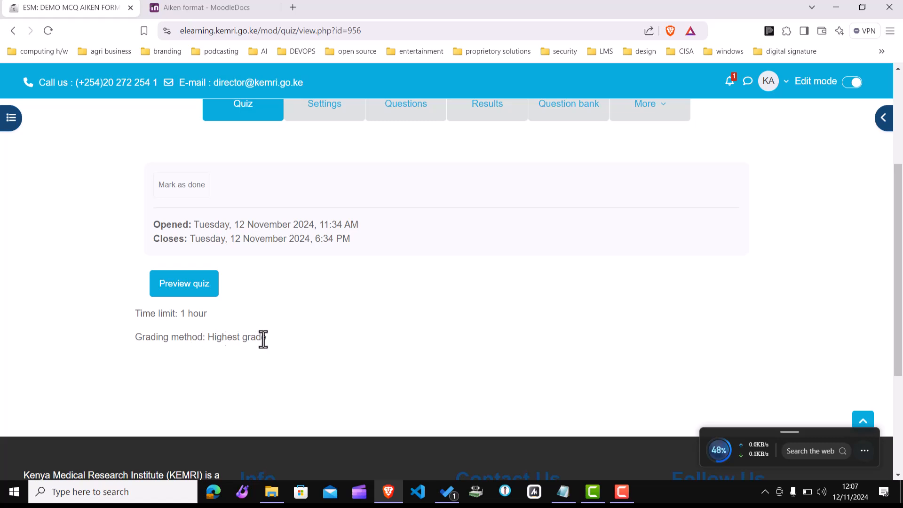
{"action": "left_click", "coordinate": [193, 285]}
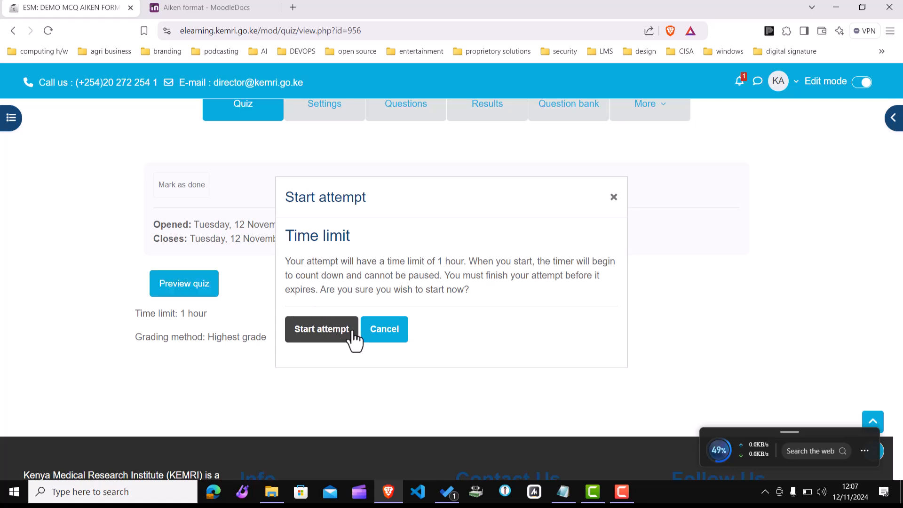
{"action": "left_click", "coordinate": [613, 197]}
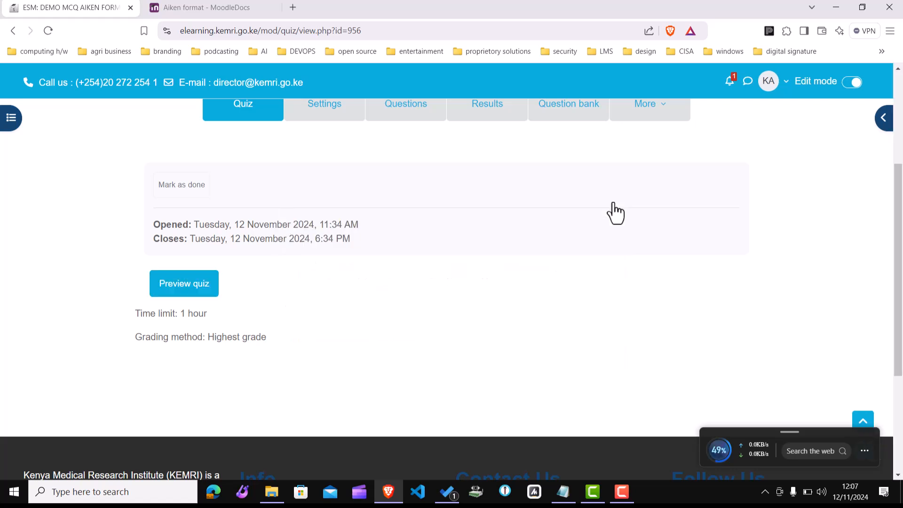
Step: Preview the largest-planet question from the quiz's question list, then close the preview window
{"action": "left_click", "coordinate": [413, 115]}
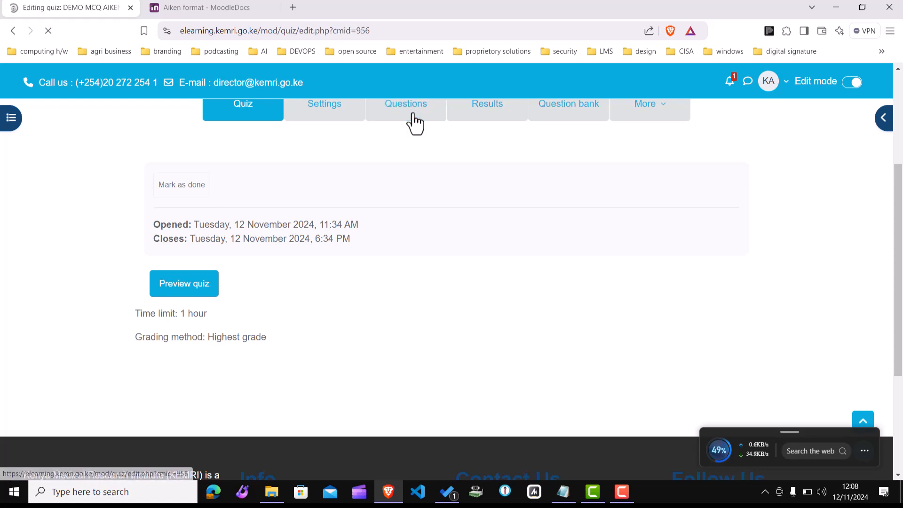
{"action": "left_click_drag", "start_coordinate": [899, 152], "coordinate": [899, 253]}
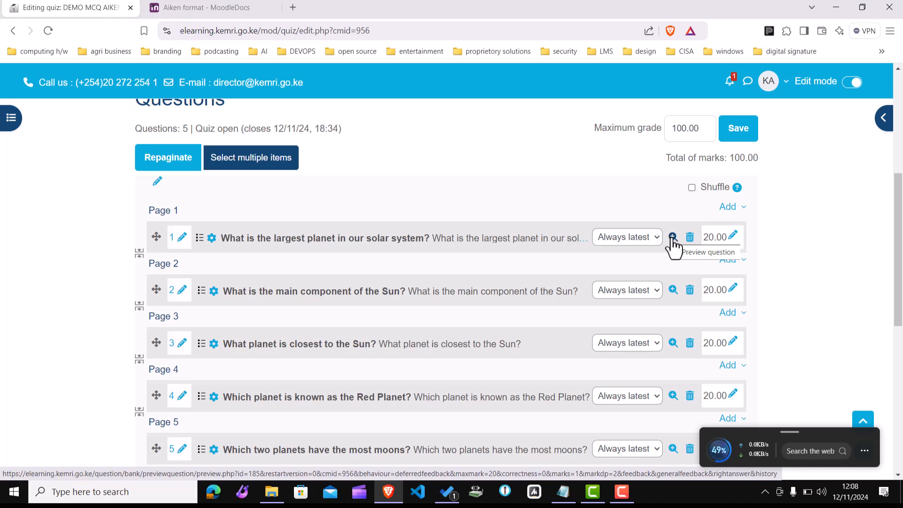
{"action": "left_click", "coordinate": [673, 237]}
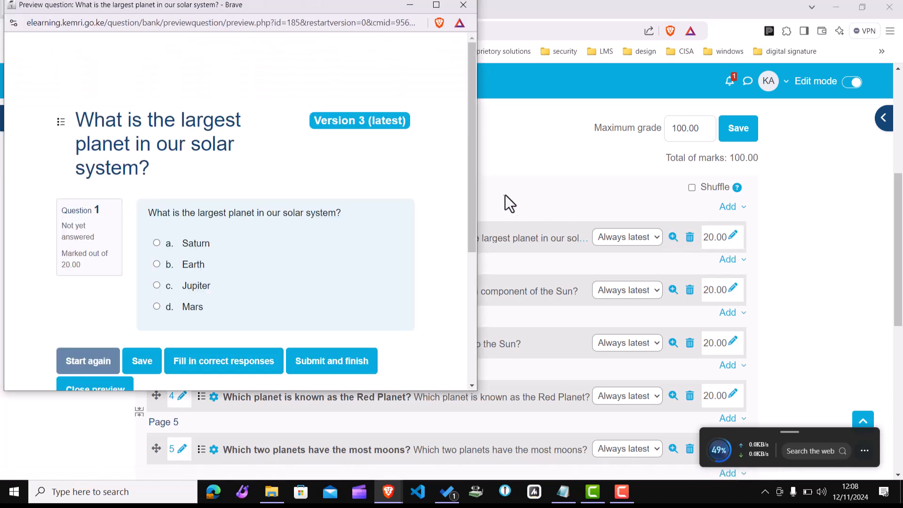
{"action": "left_click_drag", "start_coordinate": [472, 184], "coordinate": [473, 222]}
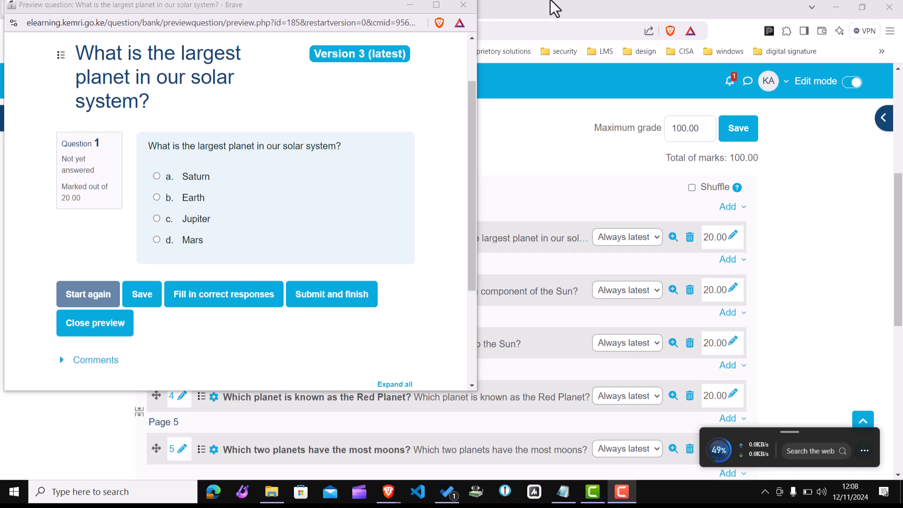
{"action": "left_click", "coordinate": [464, 4]}
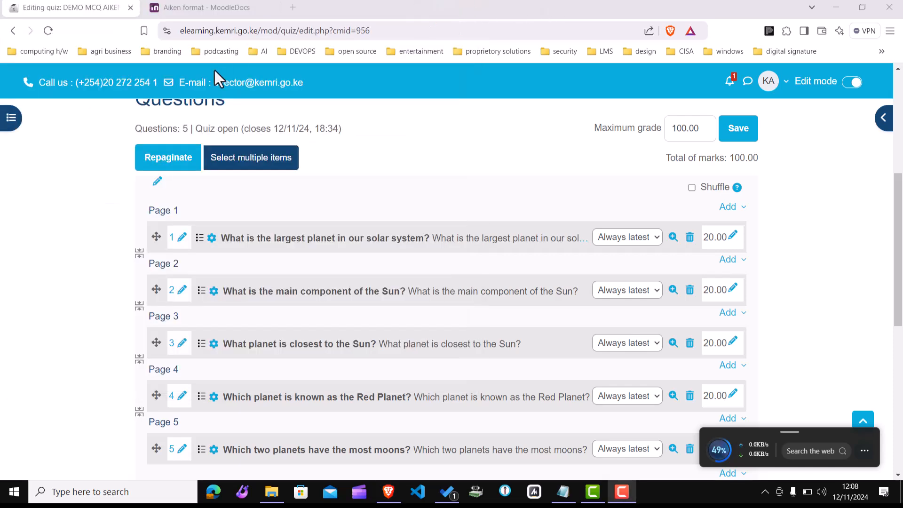
Step: Return to the quiz overview and start a timed preview attempt of the quiz
{"action": "left_click_drag", "start_coordinate": [897, 194], "coordinate": [885, 99]}
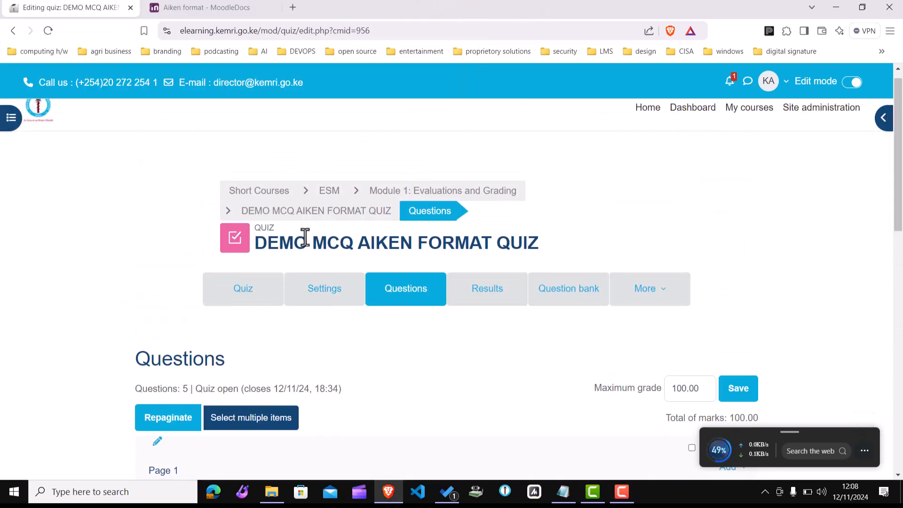
{"action": "left_click", "coordinate": [244, 306]}
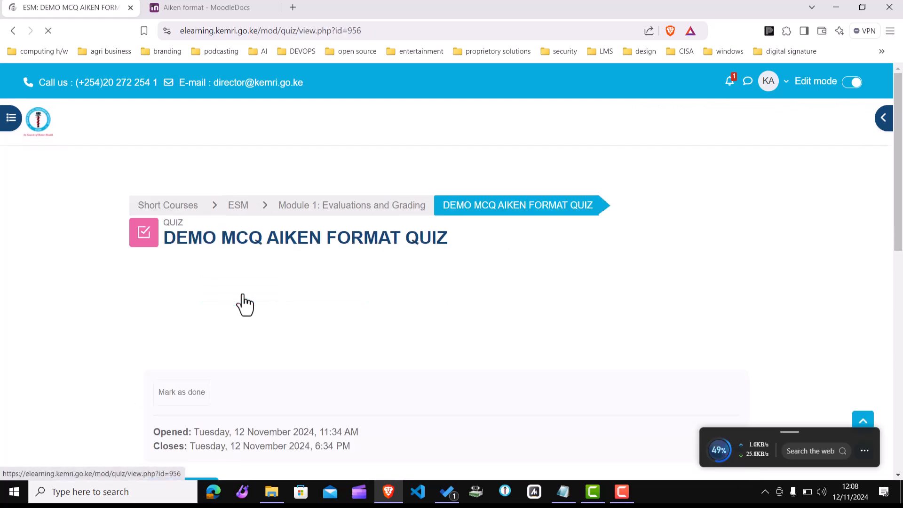
{"action": "left_click_drag", "start_coordinate": [899, 258], "coordinate": [898, 347]}
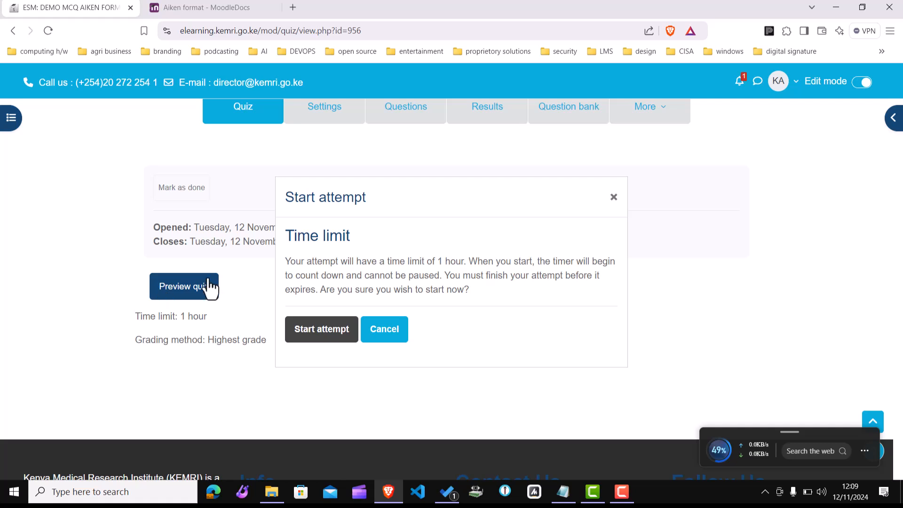
{"action": "left_click", "coordinate": [329, 338]}
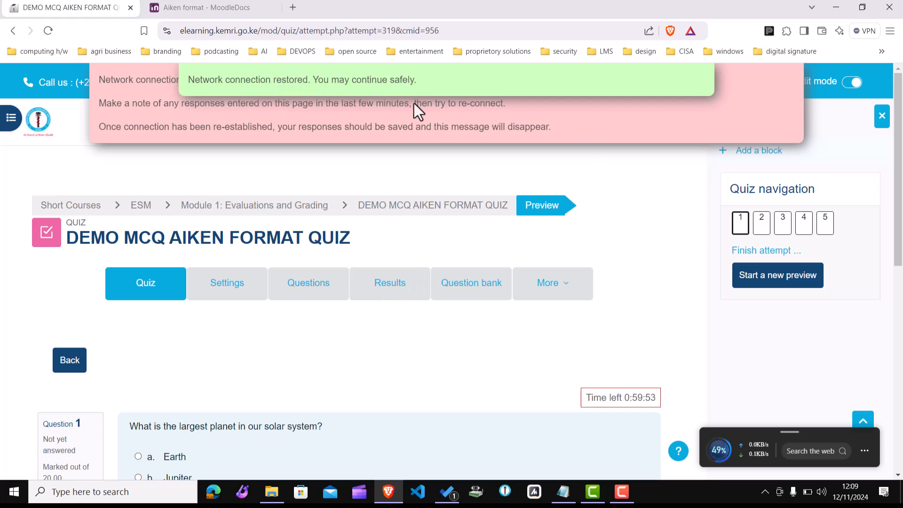
Step: Reload the preview and page through the quiz questions up to the Red Planet question
{"action": "left_click", "coordinate": [447, 33]}
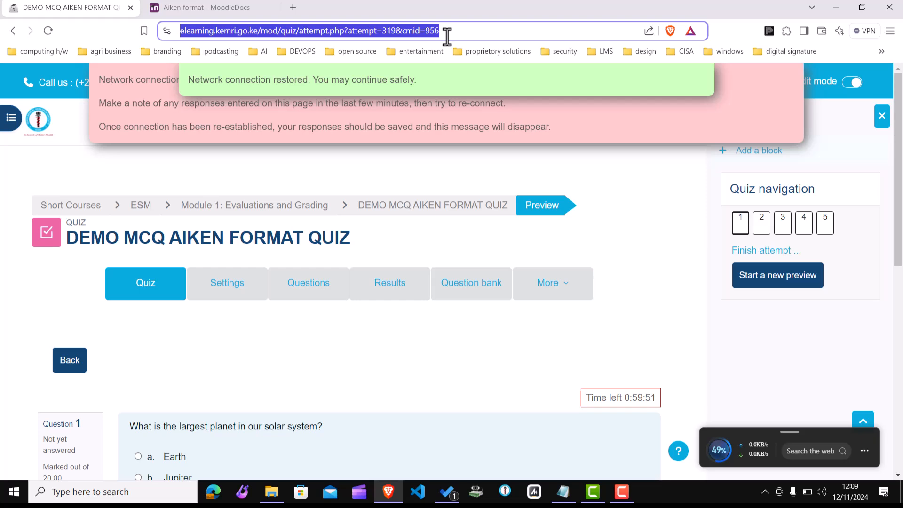
{"action": "key", "text": "Return"}
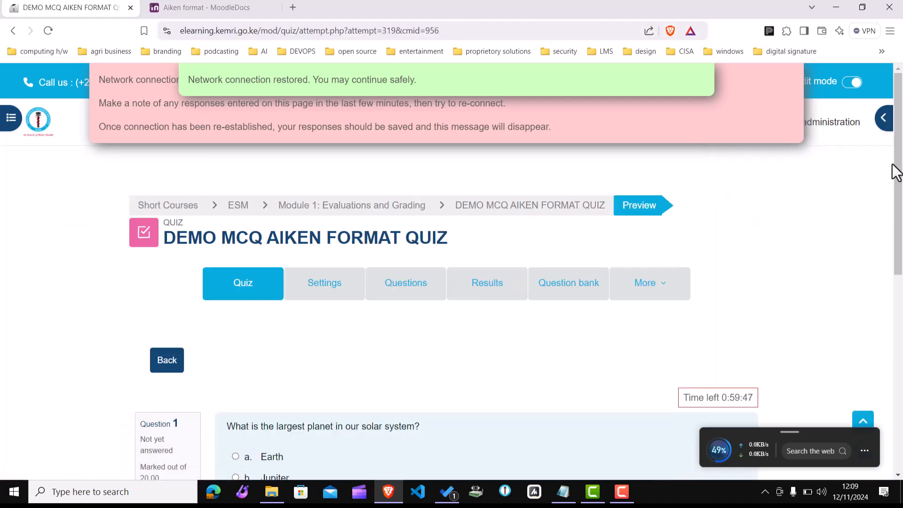
{"action": "left_click_drag", "start_coordinate": [897, 172], "coordinate": [899, 193]}
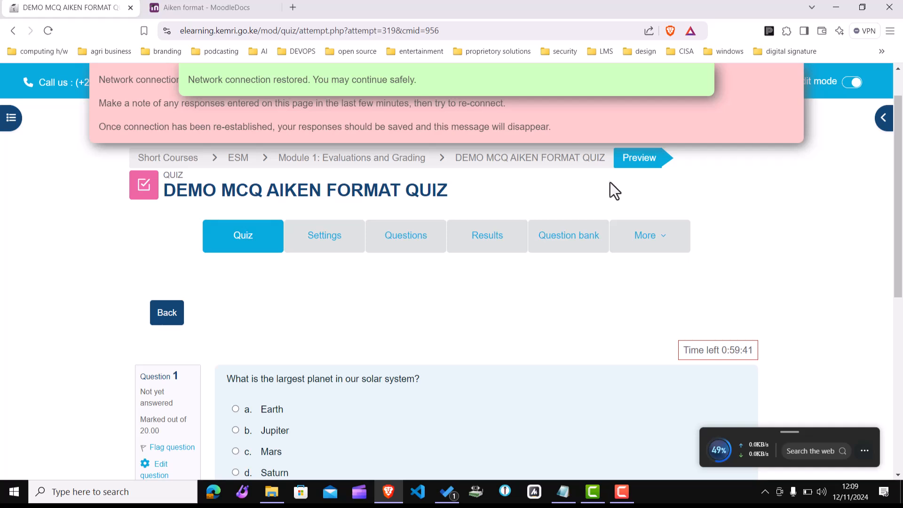
{"action": "left_click_drag", "start_coordinate": [902, 231], "coordinate": [901, 290]}
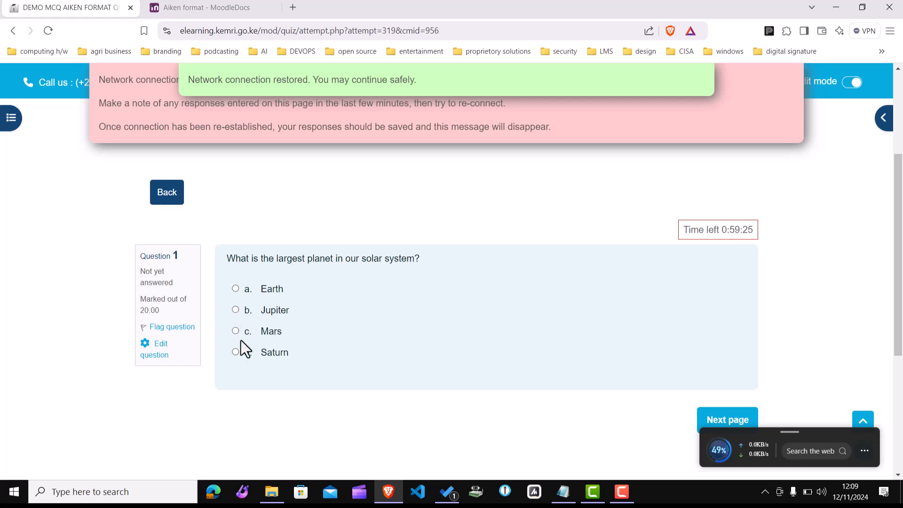
{"action": "left_click", "coordinate": [735, 420]}
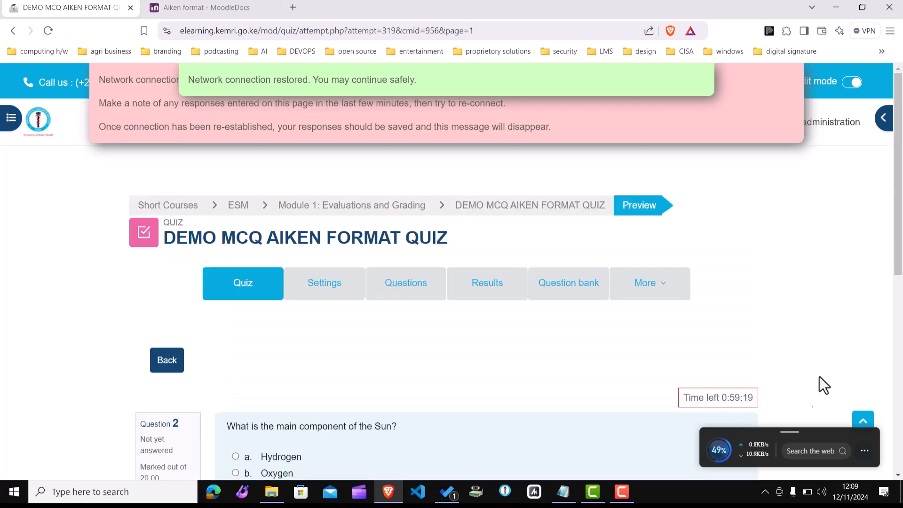
{"action": "scroll", "coordinate": [899, 301], "scroll_direction": "down", "scroll_amount": 3}
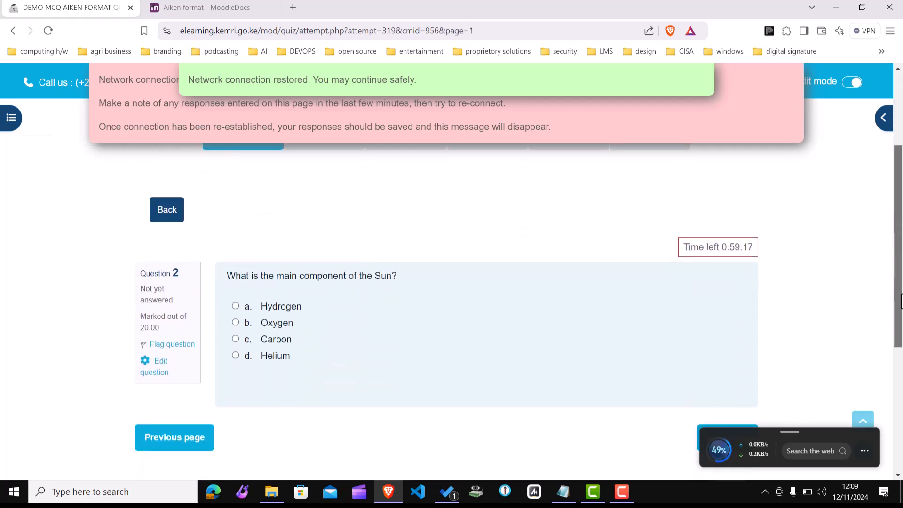
{"action": "scroll", "coordinate": [899, 301], "scroll_direction": "down", "scroll_amount": 1}
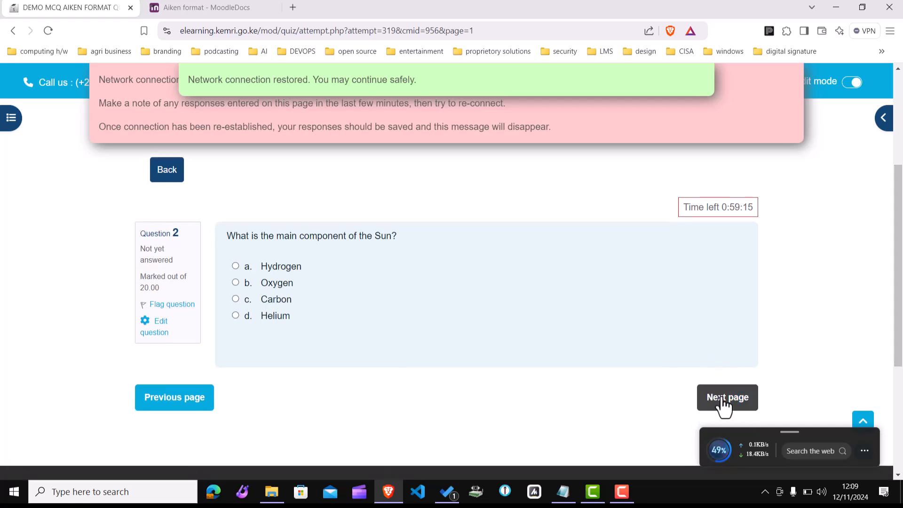
{"action": "left_click", "coordinate": [726, 404]}
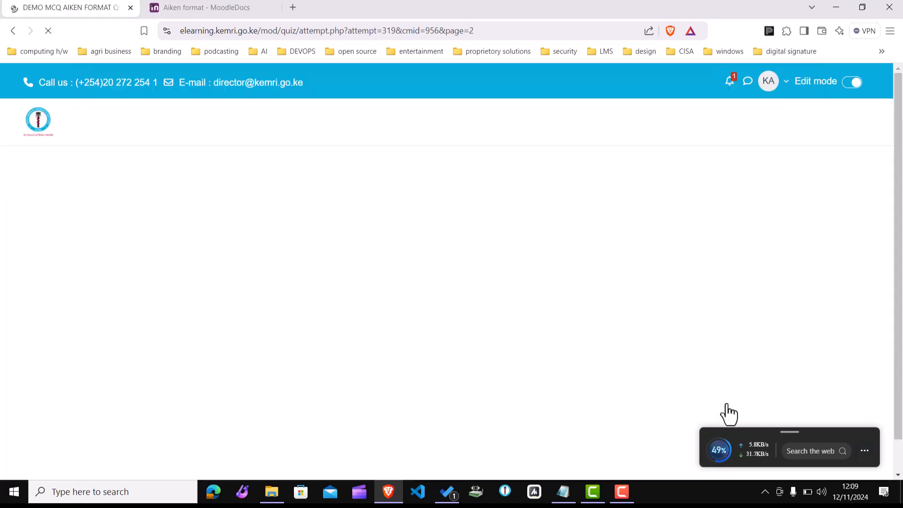
{"action": "left_click_drag", "start_coordinate": [893, 266], "coordinate": [895, 383]}
{"action": "left_click", "coordinate": [741, 347]}
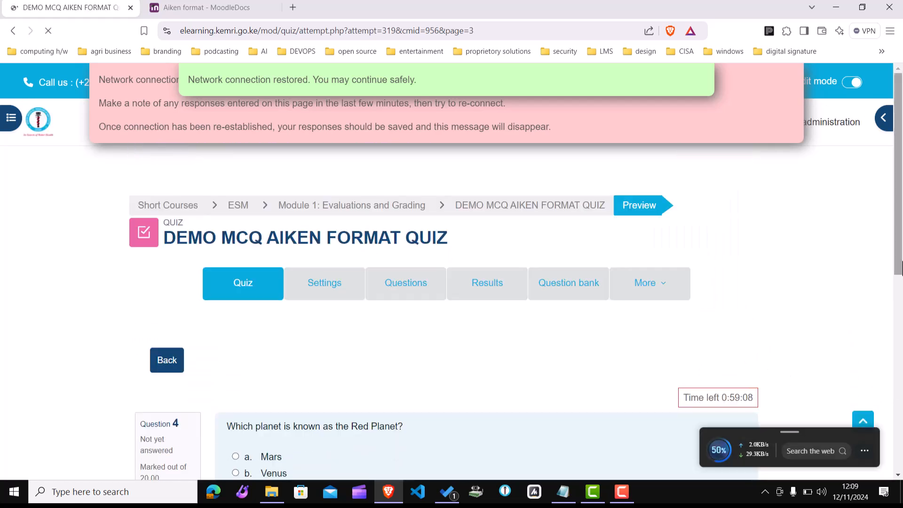
{"action": "left_click_drag", "start_coordinate": [900, 266], "coordinate": [900, 342]}
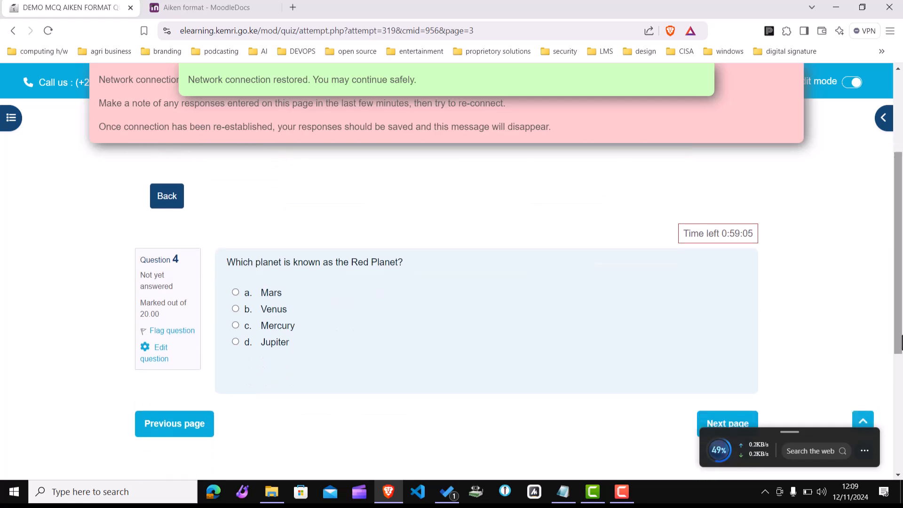
{"action": "left_click_drag", "start_coordinate": [901, 342], "coordinate": [900, 265]}
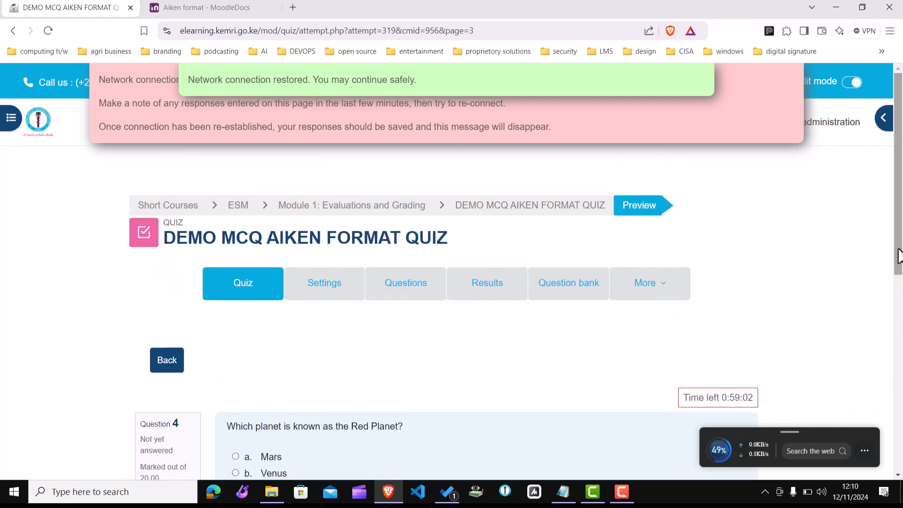
Step: Open the quiz settings and expand the Question behaviour section with its extra options
{"action": "left_click", "coordinate": [312, 291]}
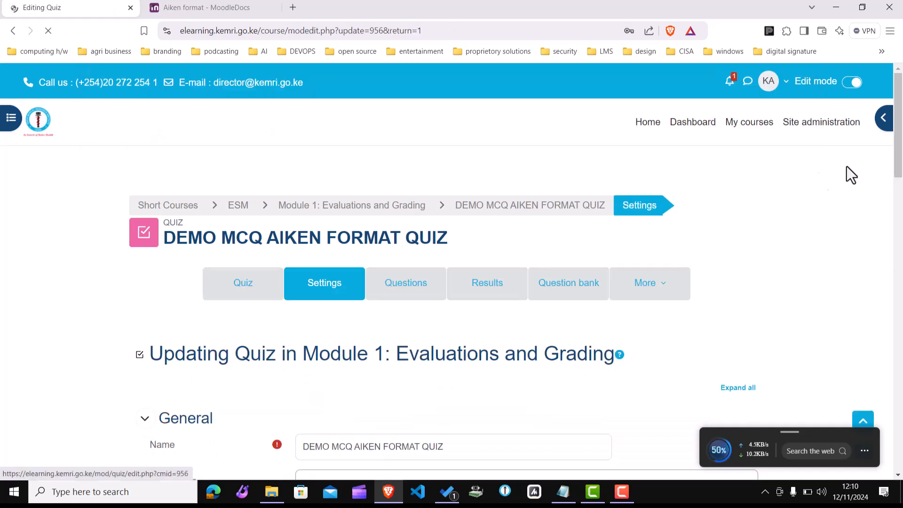
{"action": "left_click_drag", "start_coordinate": [901, 162], "coordinate": [901, 229]}
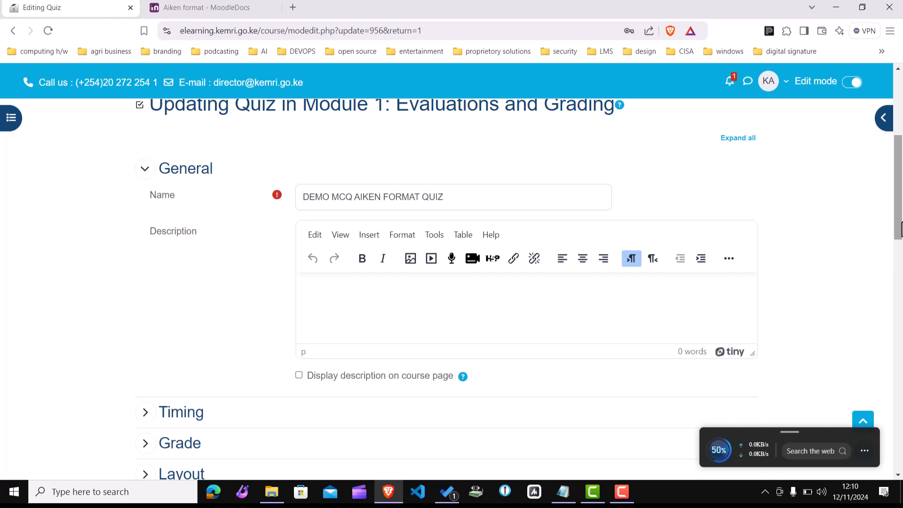
{"action": "left_click_drag", "start_coordinate": [901, 229], "coordinate": [899, 282]}
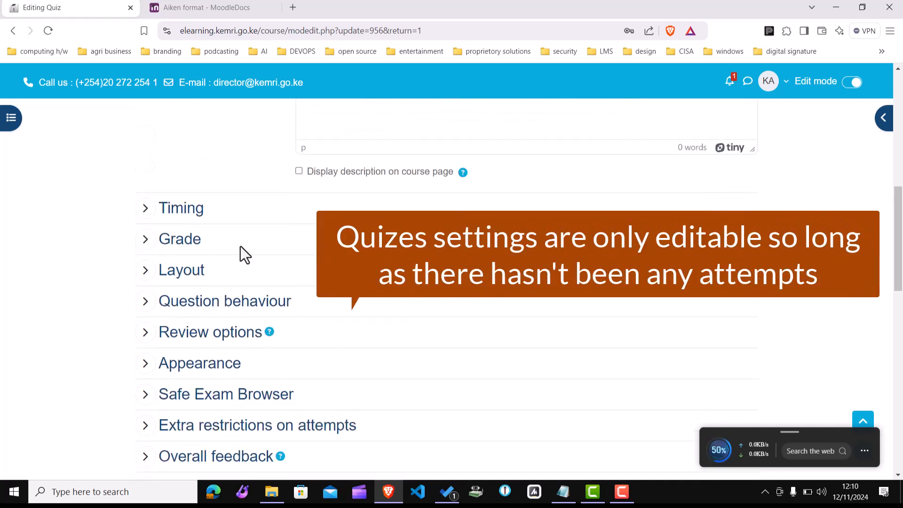
{"action": "left_click", "coordinate": [145, 302]}
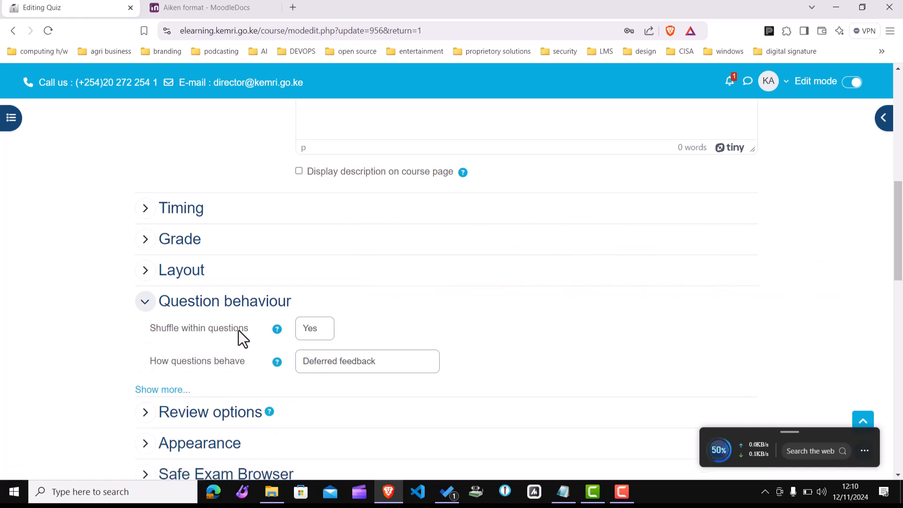
{"action": "left_click", "coordinate": [163, 389]}
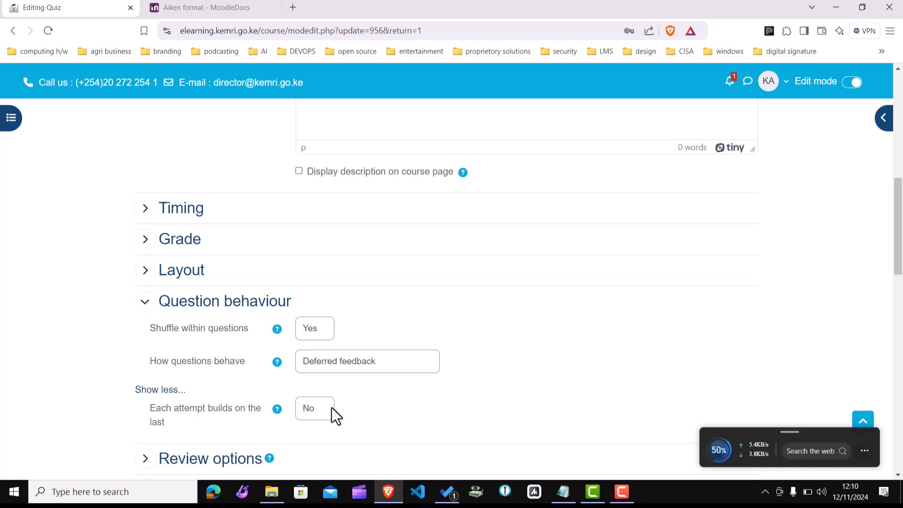
Step: Set the quiz layout to start a new page every 5 questions
{"action": "left_click", "coordinate": [145, 272]}
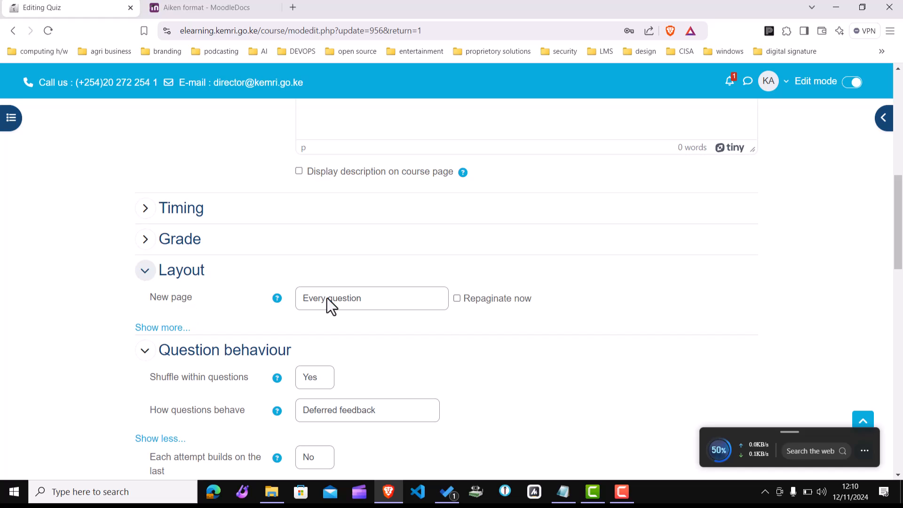
{"action": "left_click", "coordinate": [360, 304]}
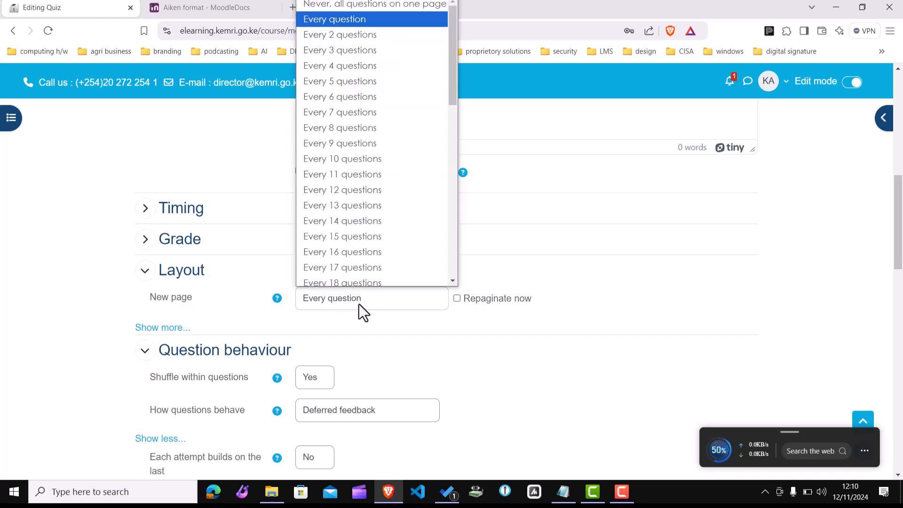
{"action": "left_click", "coordinate": [387, 80]}
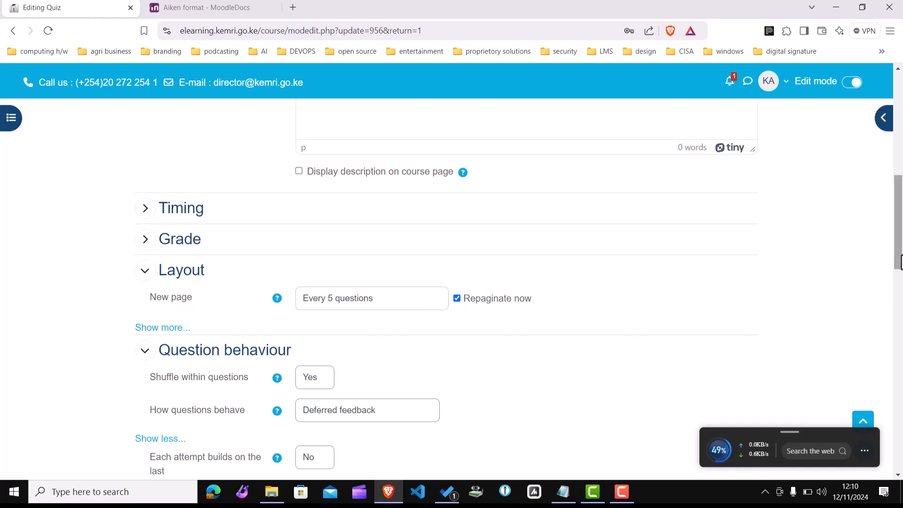
Step: Save the quiz settings and display the quiz page
{"action": "left_click_drag", "start_coordinate": [899, 270], "coordinate": [901, 446]}
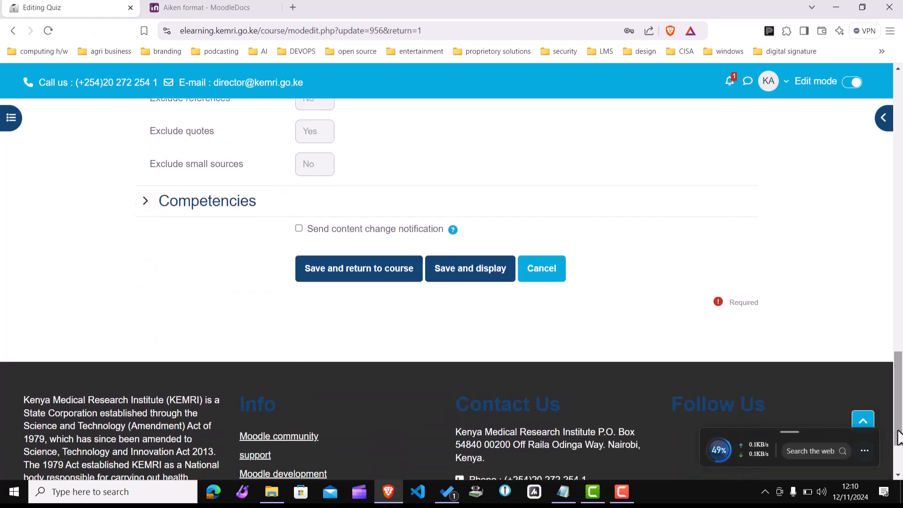
{"action": "left_click", "coordinate": [454, 282]}
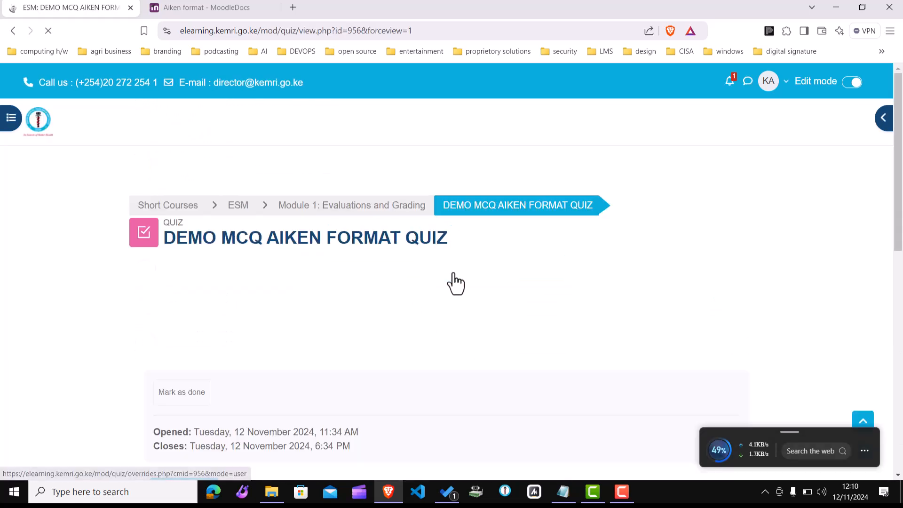
Step: Start a timed preview attempt of the quiz and scroll through its paged questions
{"action": "scroll", "coordinate": [454, 274], "scroll_direction": "down", "scroll_amount": 1}
{"action": "scroll", "coordinate": [455, 282], "scroll_direction": "down", "scroll_amount": 1}
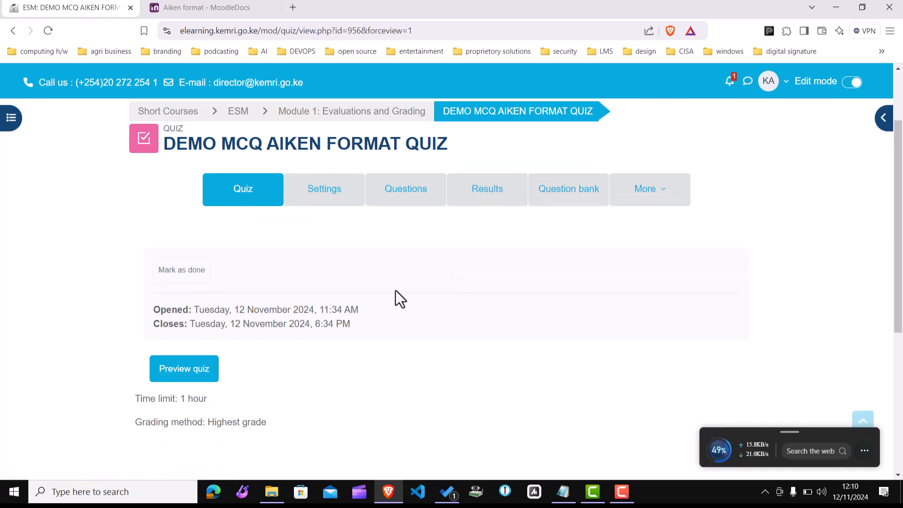
{"action": "left_click", "coordinate": [179, 369]}
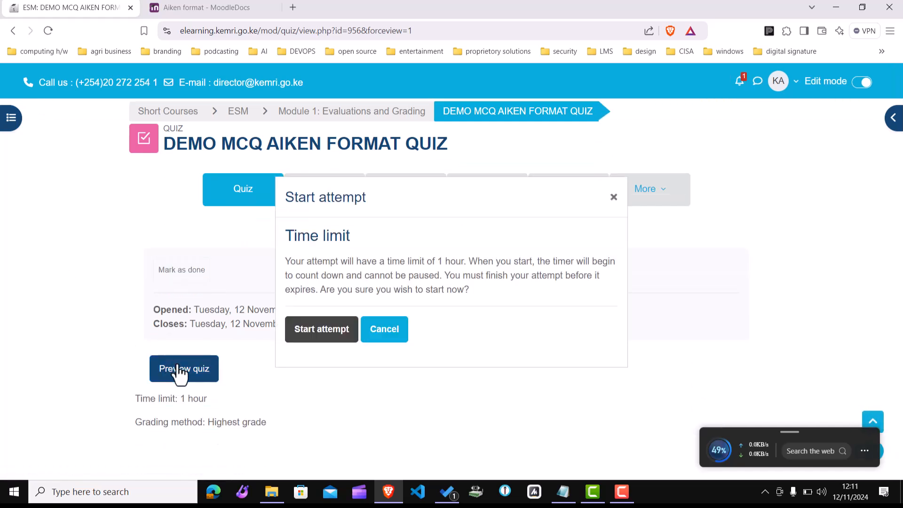
{"action": "left_click", "coordinate": [335, 340]}
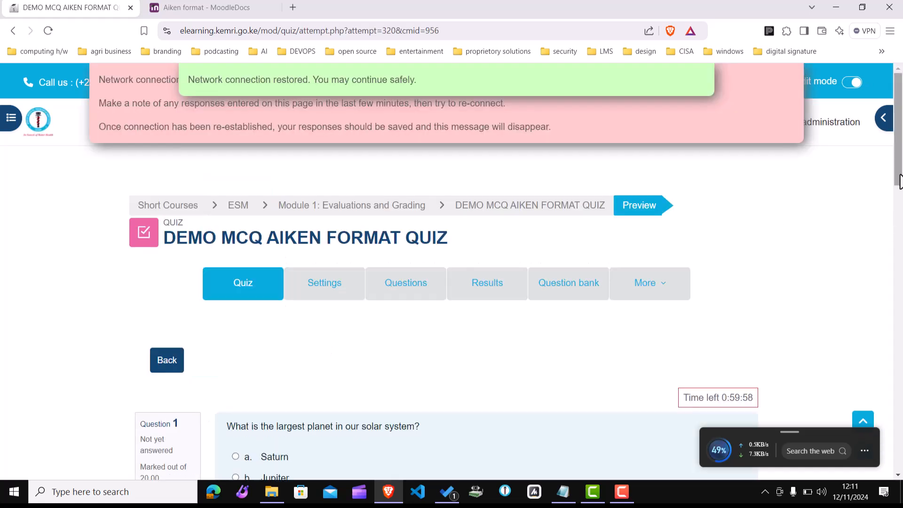
{"action": "left_click_drag", "start_coordinate": [899, 181], "coordinate": [901, 417]}
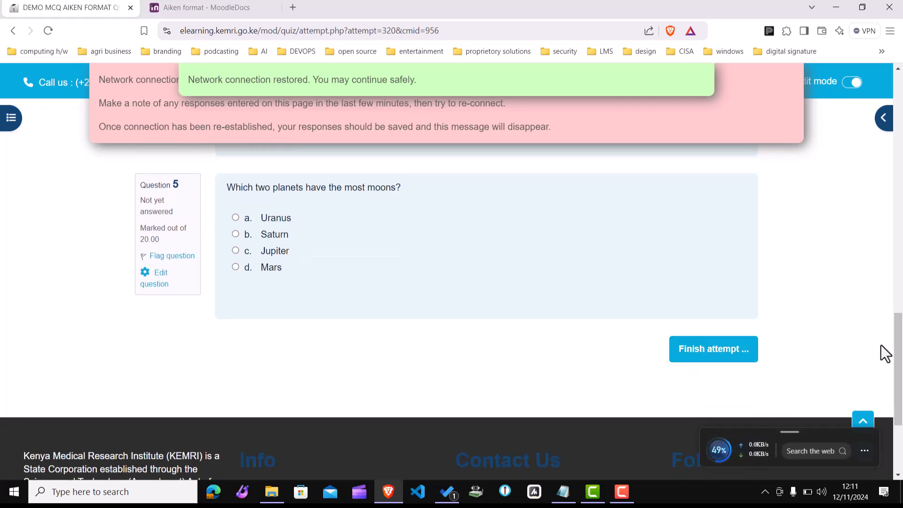
Step: Open the quiz settings and set the grade to pass to 40 in the Grade section
{"action": "left_click_drag", "start_coordinate": [899, 355], "coordinate": [889, 105]}
{"action": "left_click", "coordinate": [321, 296]}
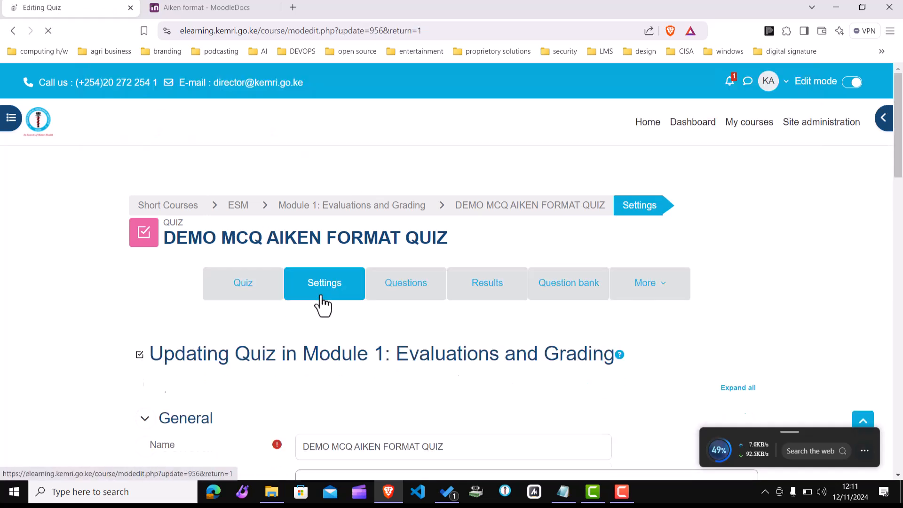
{"action": "left_click_drag", "start_coordinate": [899, 174], "coordinate": [899, 281]}
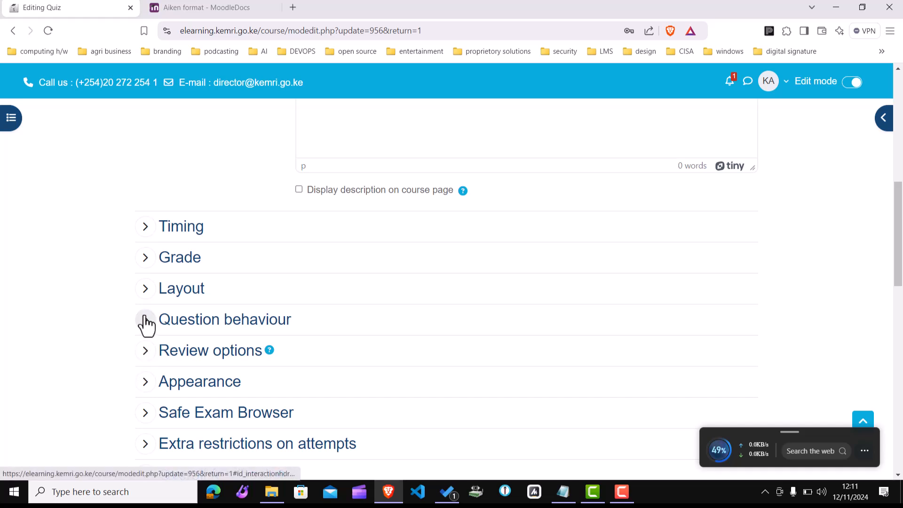
{"action": "left_click", "coordinate": [145, 257]}
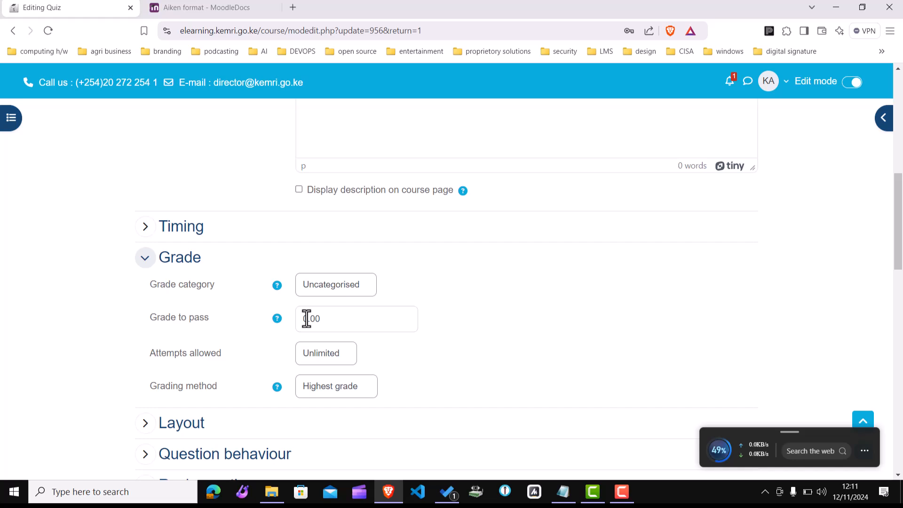
{"action": "key", "text": "BackSpace"}
{"action": "type", "text": "40"}
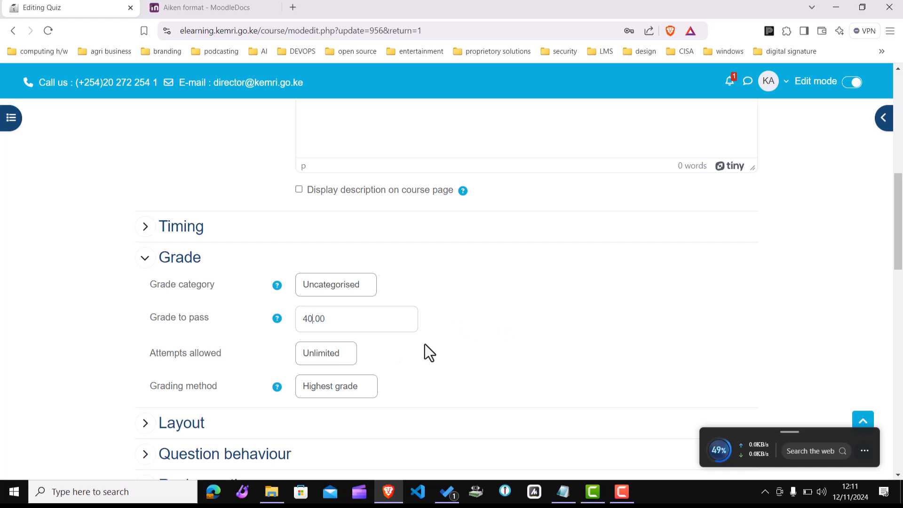
Step: Limit the attempts allowed to 1 and expand the Layout section
{"action": "left_click", "coordinate": [337, 355]}
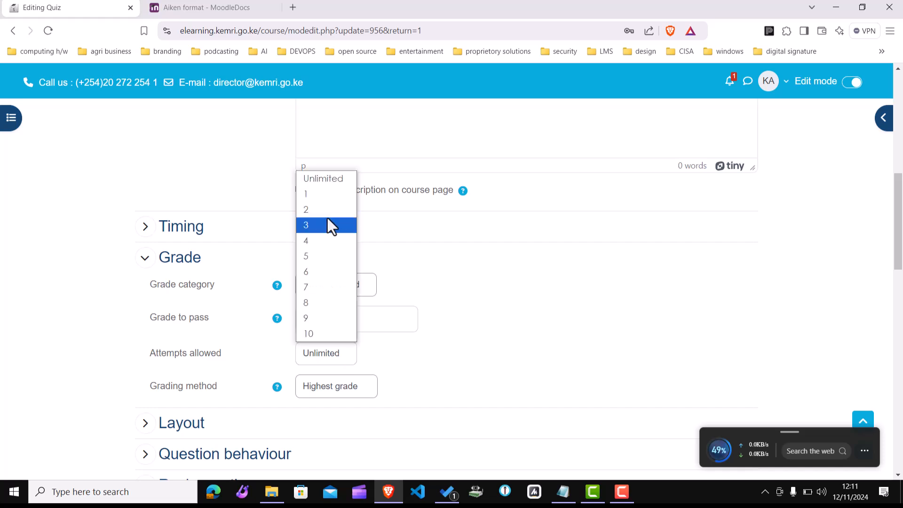
{"action": "left_click", "coordinate": [314, 195]}
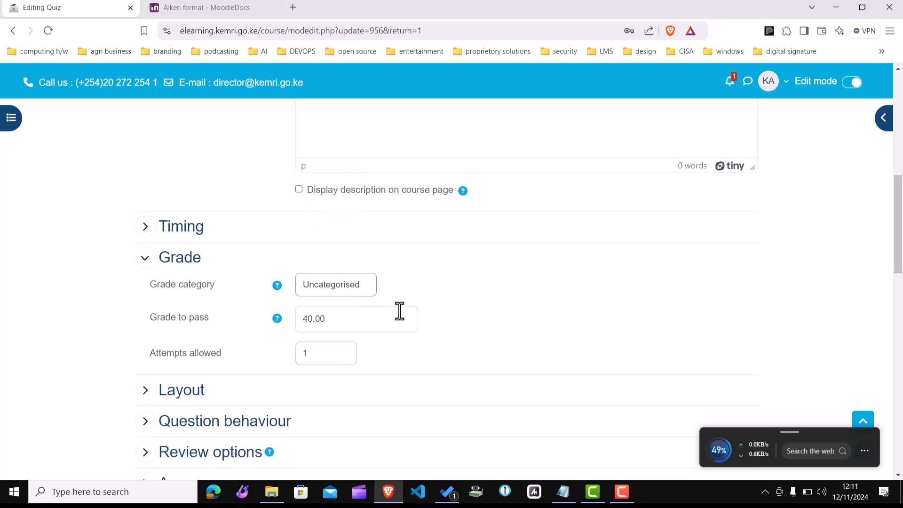
{"action": "left_click", "coordinate": [145, 392]}
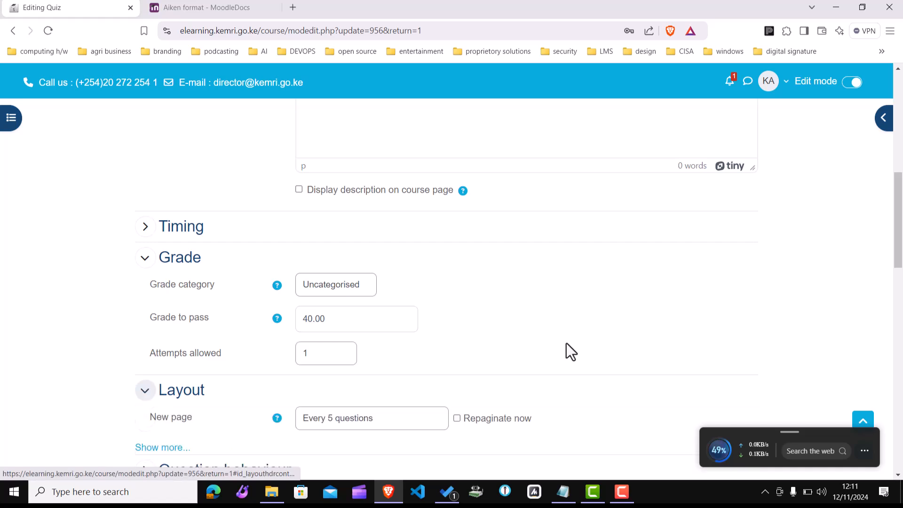
{"action": "left_click_drag", "start_coordinate": [900, 263], "coordinate": [901, 279]}
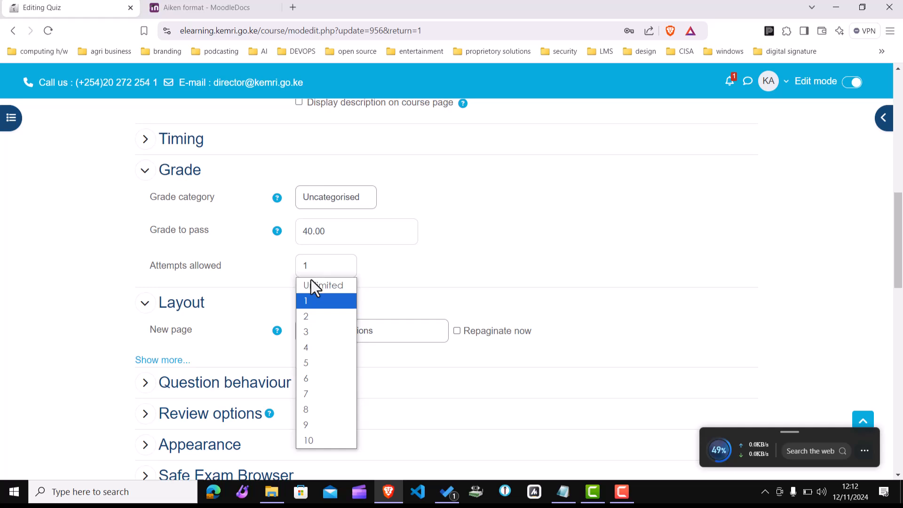
{"action": "left_click", "coordinate": [309, 314]}
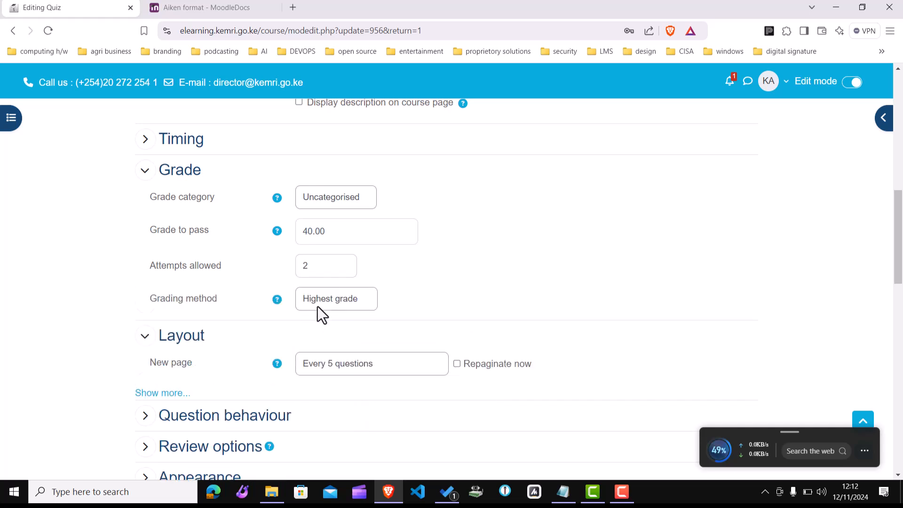
{"action": "left_click", "coordinate": [309, 267]}
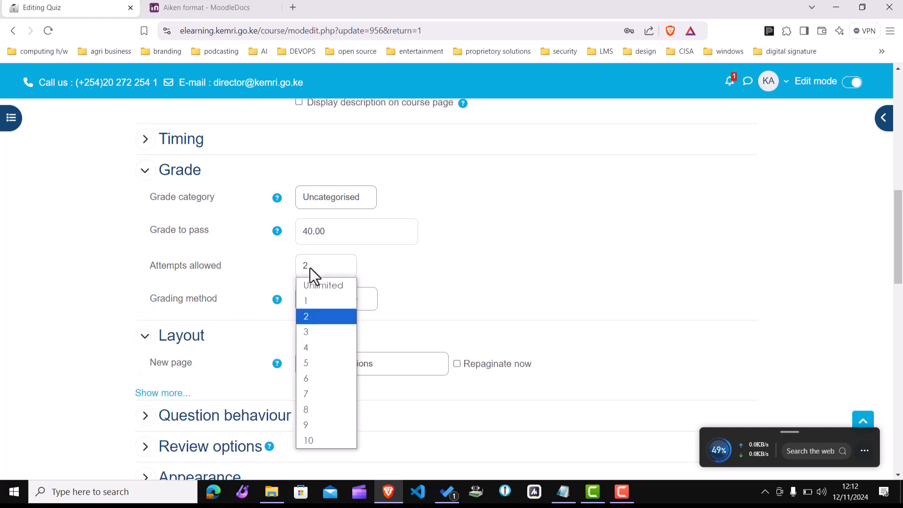
{"action": "left_click", "coordinate": [310, 301]}
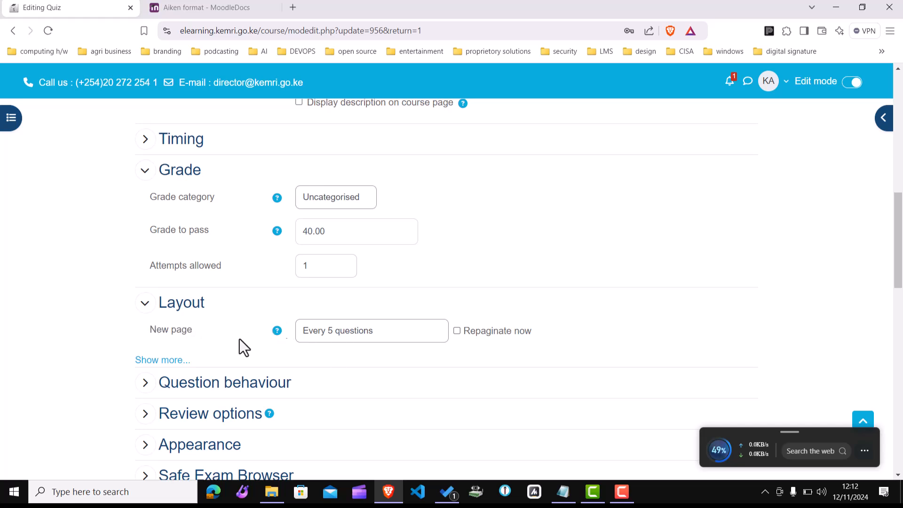
Step: Expand the Question behaviour section and examine the shuffle help and the review options
{"action": "left_click", "coordinate": [145, 382]}
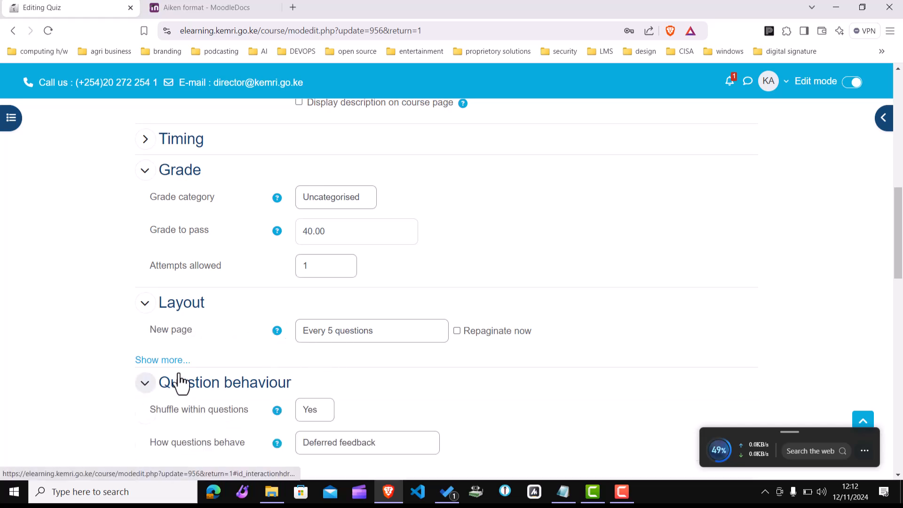
{"action": "left_click_drag", "start_coordinate": [900, 256], "coordinate": [902, 303]}
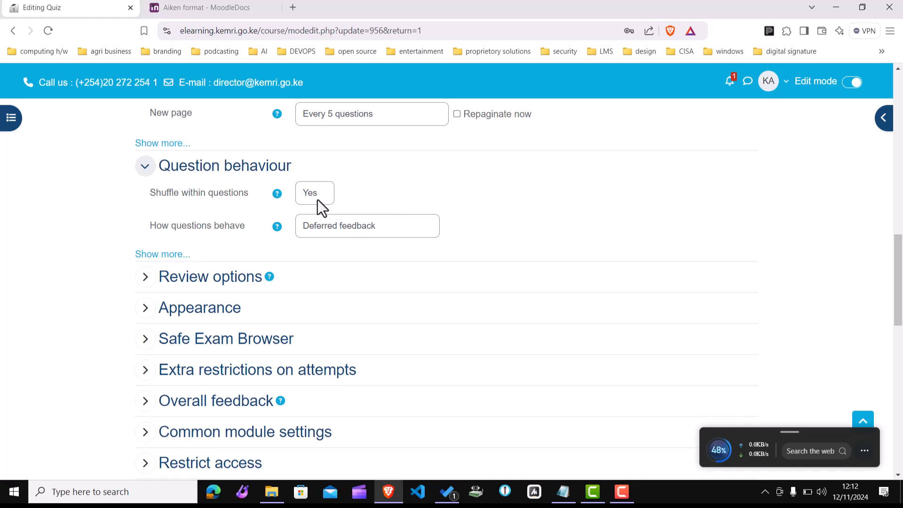
{"action": "left_click", "coordinate": [277, 195]}
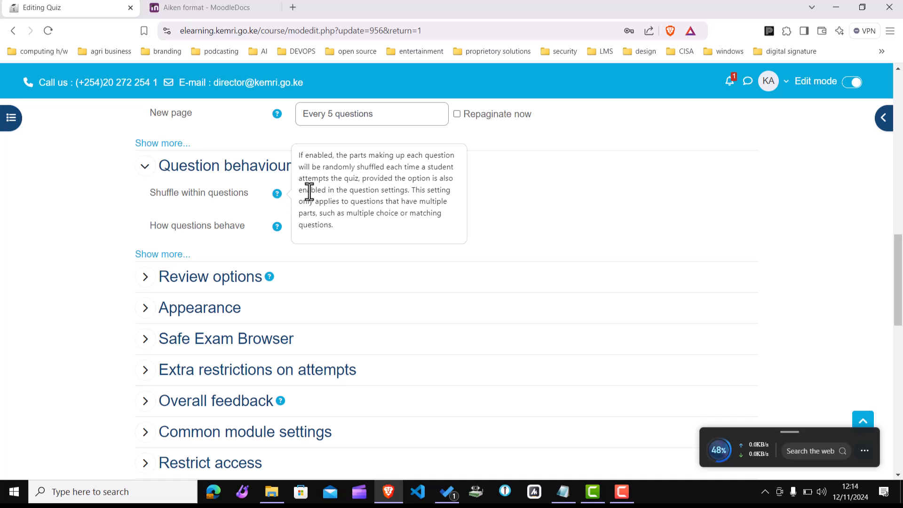
{"action": "left_click", "coordinate": [145, 277]}
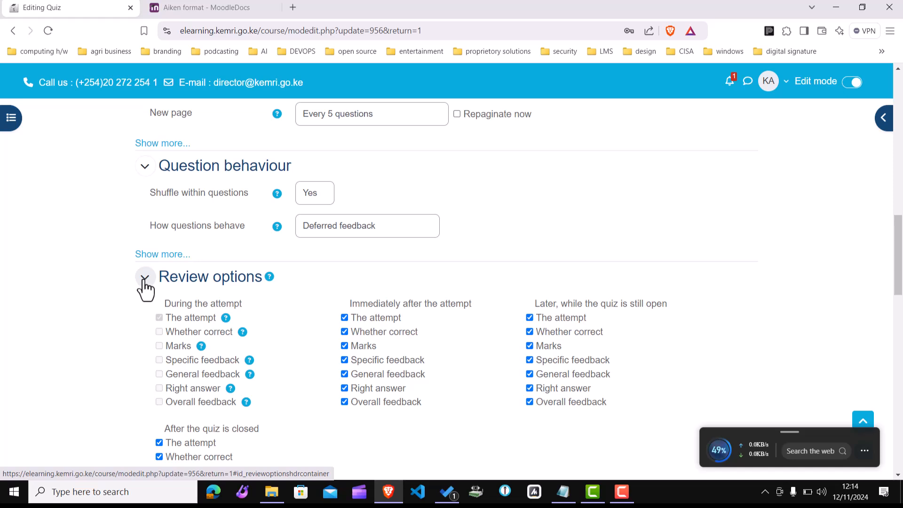
{"action": "left_click", "coordinate": [145, 277]}
Step: Save the quiz settings and return to the course
{"action": "left_click_drag", "start_coordinate": [899, 312], "coordinate": [896, 444]}
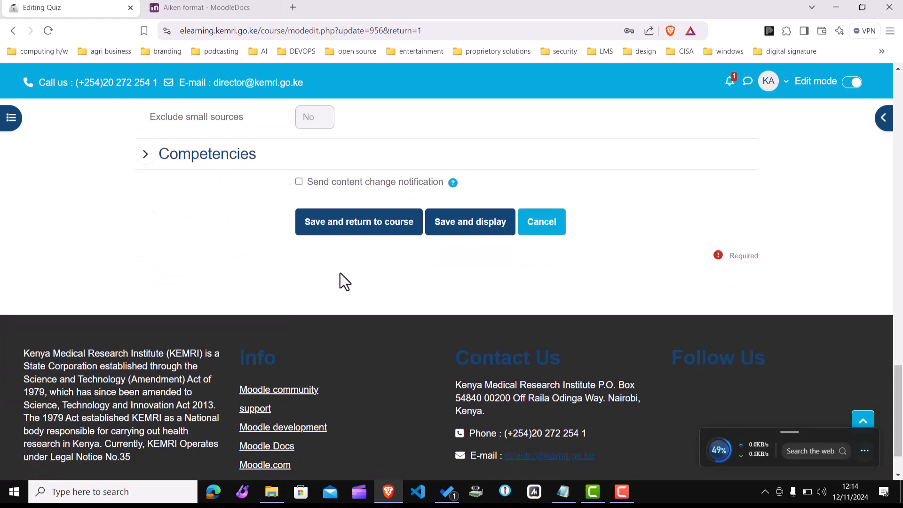
{"action": "left_click", "coordinate": [364, 230]}
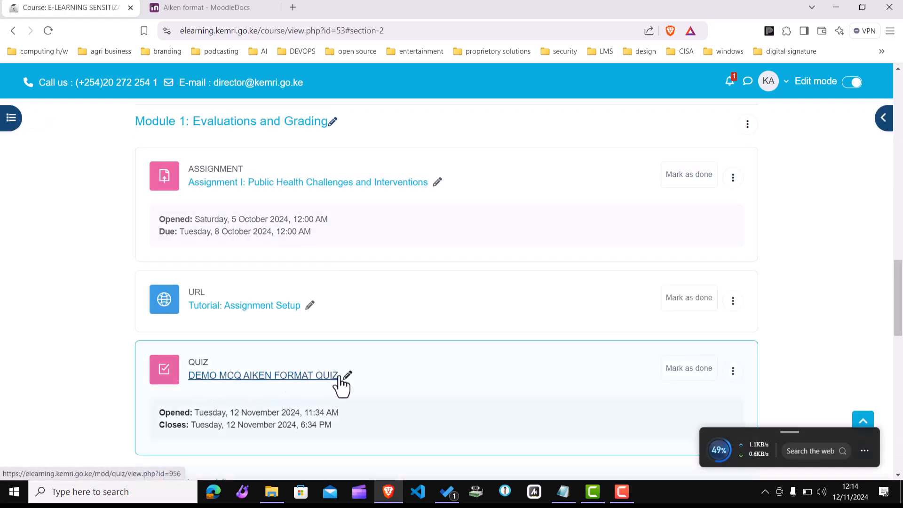
Step: Turn off edit mode and browse the course page to the Module 1 section
{"action": "left_click", "coordinate": [845, 81]}
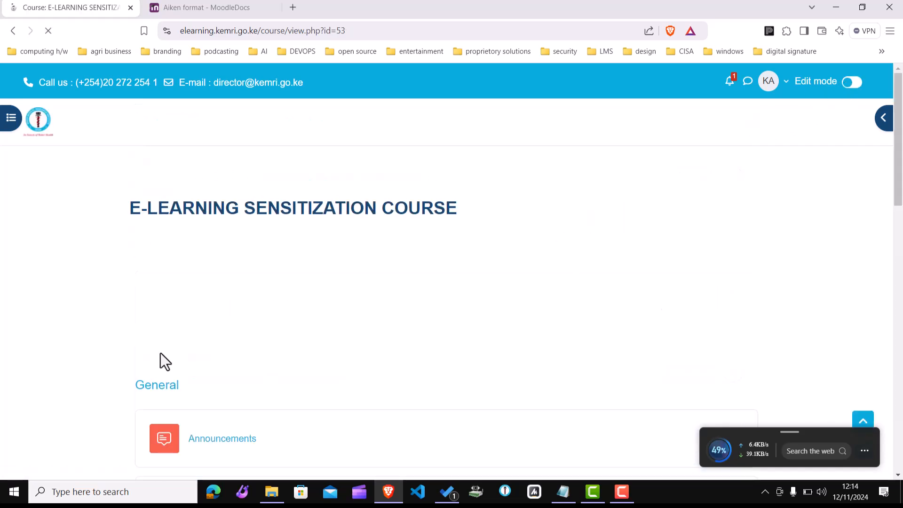
{"action": "left_click_drag", "start_coordinate": [898, 214], "coordinate": [894, 361]}
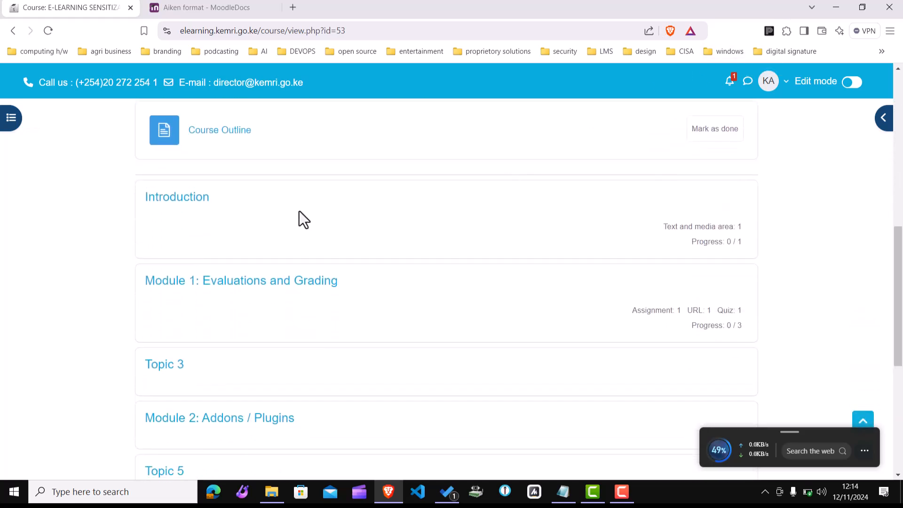
{"action": "mouse_move", "coordinate": [896, 246]}
{"action": "left_mouse_down"}
{"action": "mouse_move", "coordinate": [898, 297]}
{"action": "mouse_move", "coordinate": [895, 209]}
{"action": "mouse_move", "coordinate": [871, 110]}
{"action": "mouse_move", "coordinate": [881, 125]}
{"action": "mouse_move", "coordinate": [885, 241]}
{"action": "left_mouse_up"}
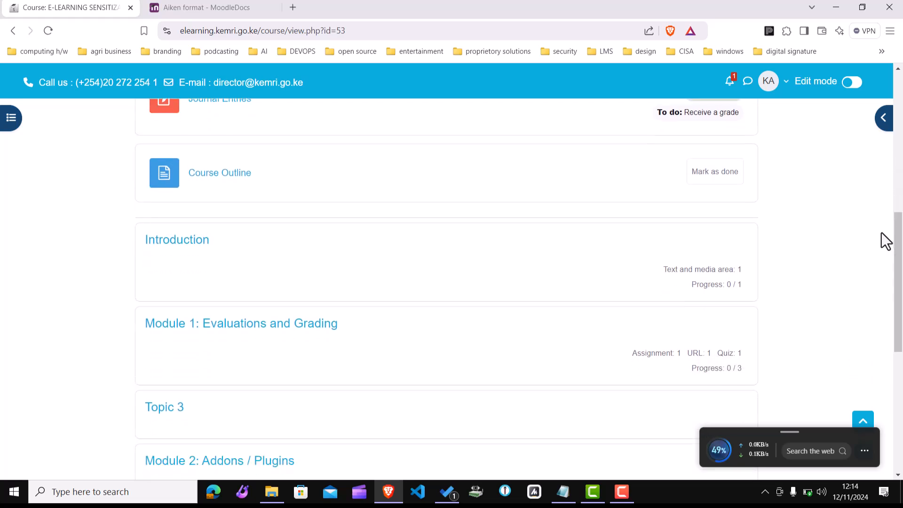